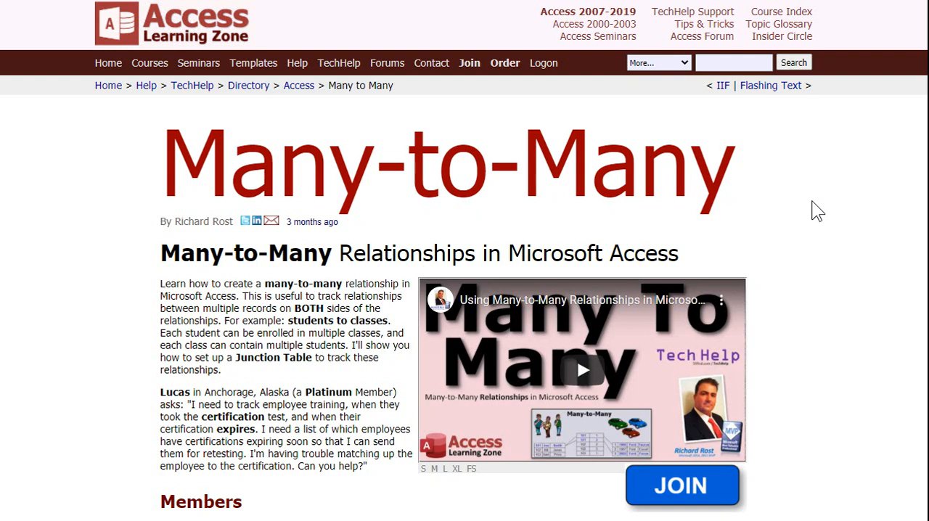
pyautogui.scroll(-5, 818, 210)
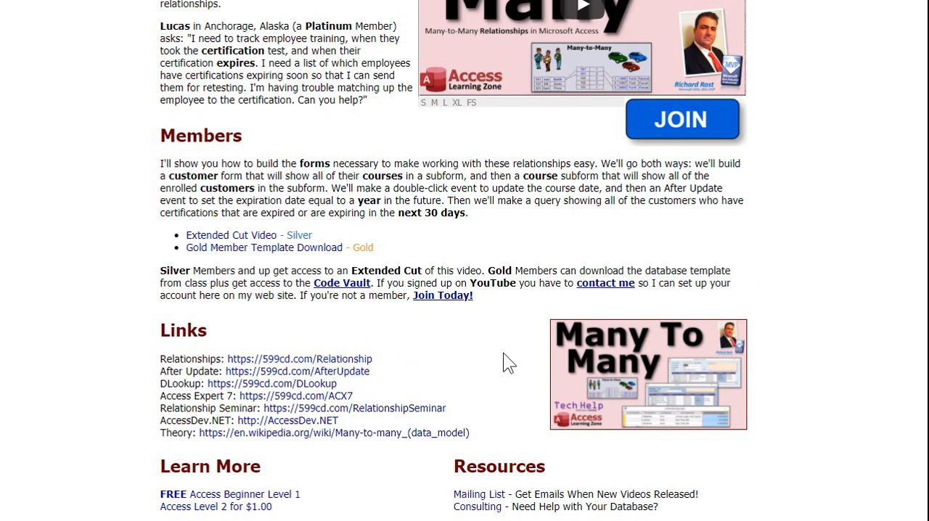
pyautogui.scroll(5, 503, 352)
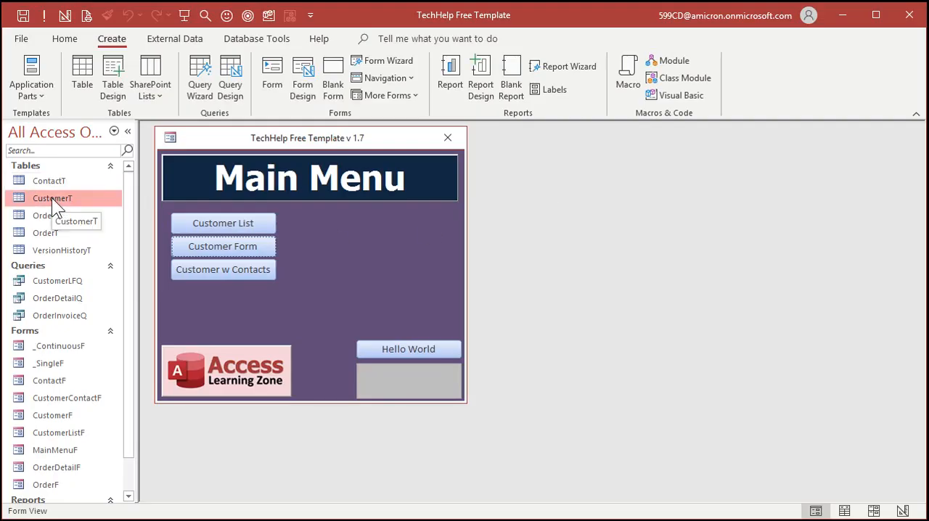
# Step: Create a new table in Design view and add a JobID field with the AutoNumber data type
pyautogui.click(116, 89)
pyautogui.moveTo(524, 165); pyautogui.dragTo(767, 171)
pyautogui.moveTo(651, 160); pyautogui.dragTo(663, 145)
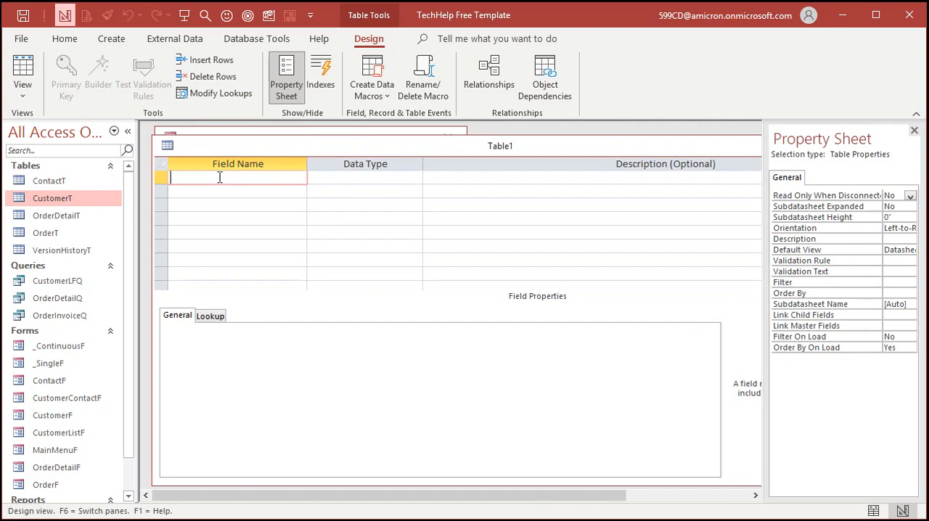
pyautogui.write('JobID')
pyautogui.press('Tab')
pyautogui.press('Down')
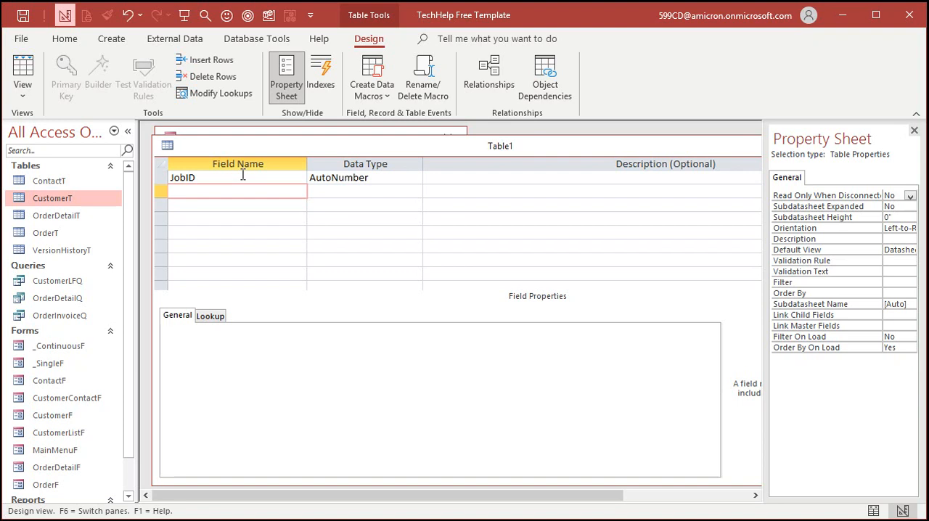
# Step: Add a JobDate field with the Date/Time data type below JobID
pyautogui.write('JobDate')
pyautogui.press('Tab')
pyautogui.write('d')
pyautogui.press('Tab')
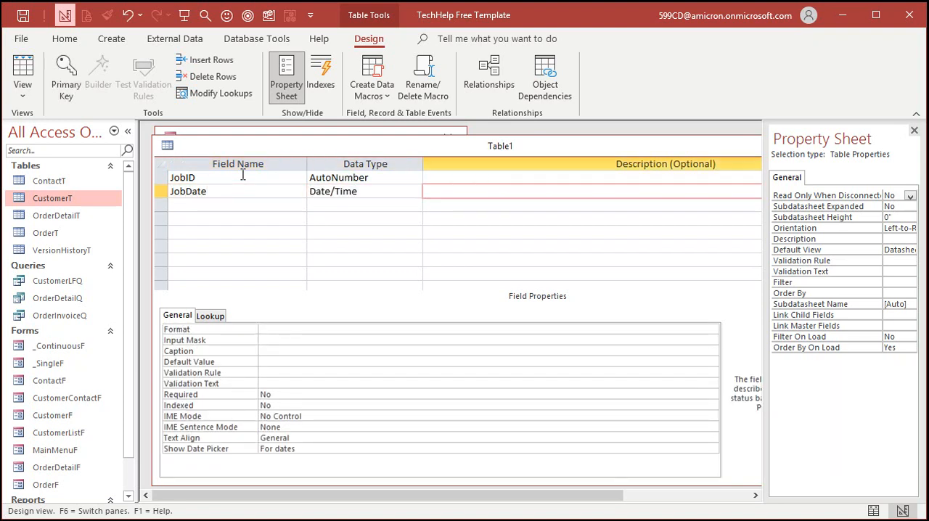
pyautogui.press('Tab')
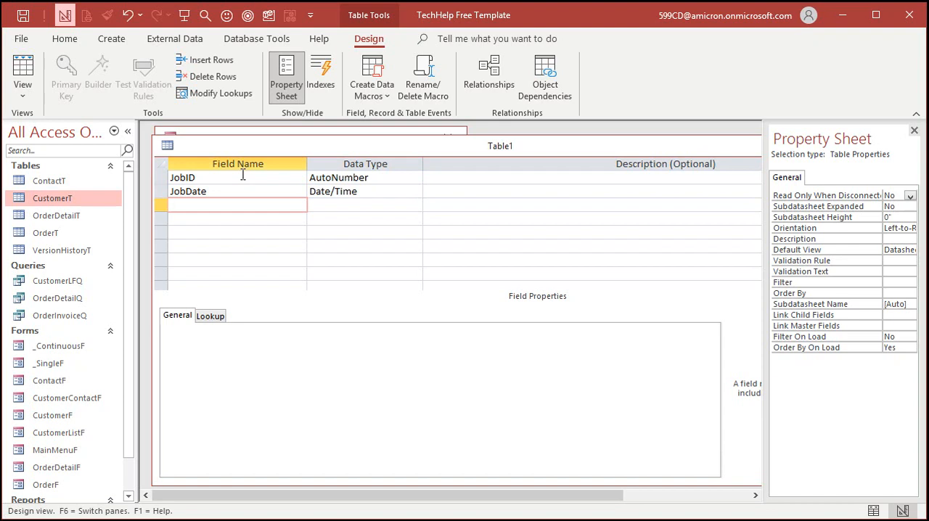
# Step: Add a TotalPounds field with the Number data type, field size Double and a default value of 1
pyautogui.write('TotalPounds')
pyautogui.press('Tab')
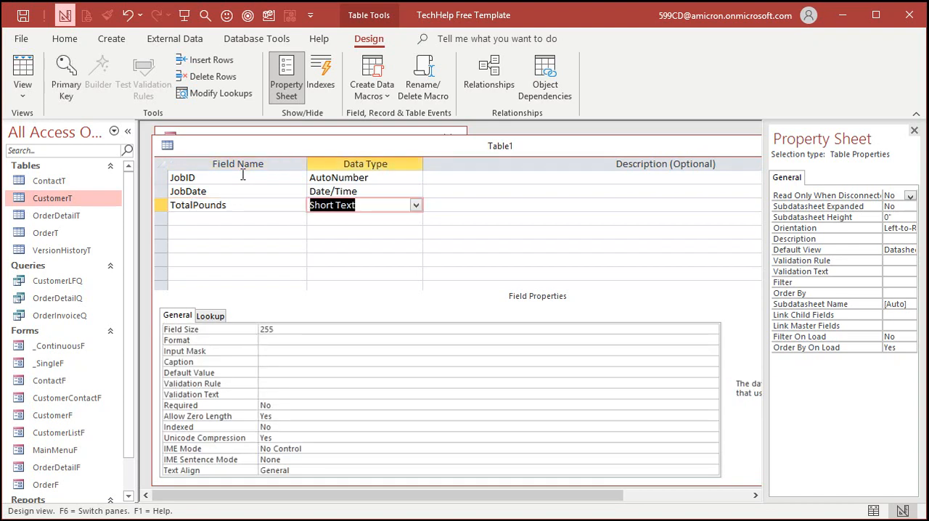
pyautogui.write('number')
pyautogui.press('Tab')
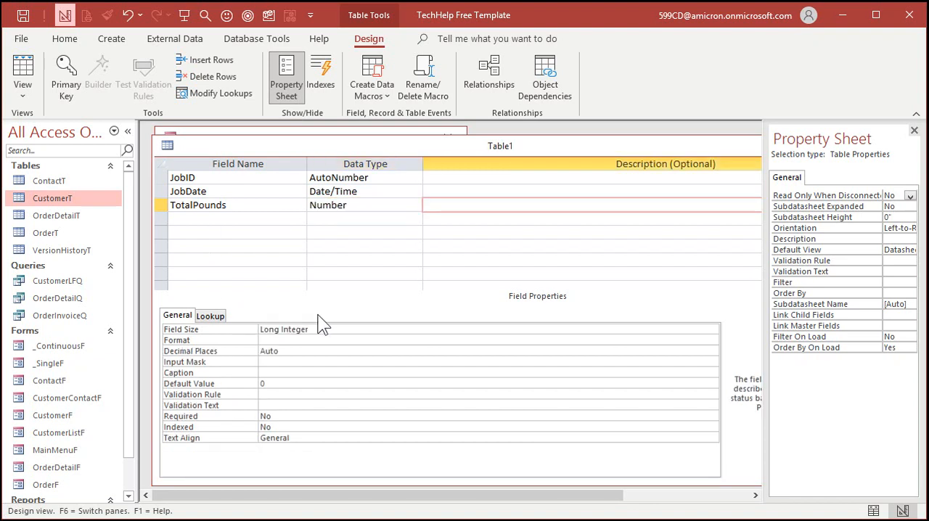
pyautogui.click(226, 327)
pyautogui.write('double')
pyautogui.press('Tab')
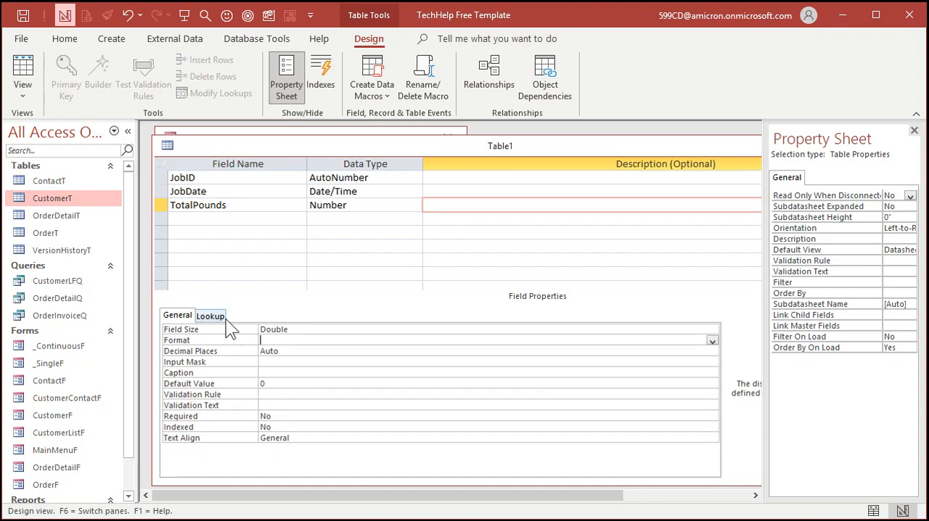
pyautogui.doubleClick(262, 384)
pyautogui.write('1')
# Step: Add a PricePerPound field with the Currency data type below TotalPounds
pyautogui.click(207, 216)
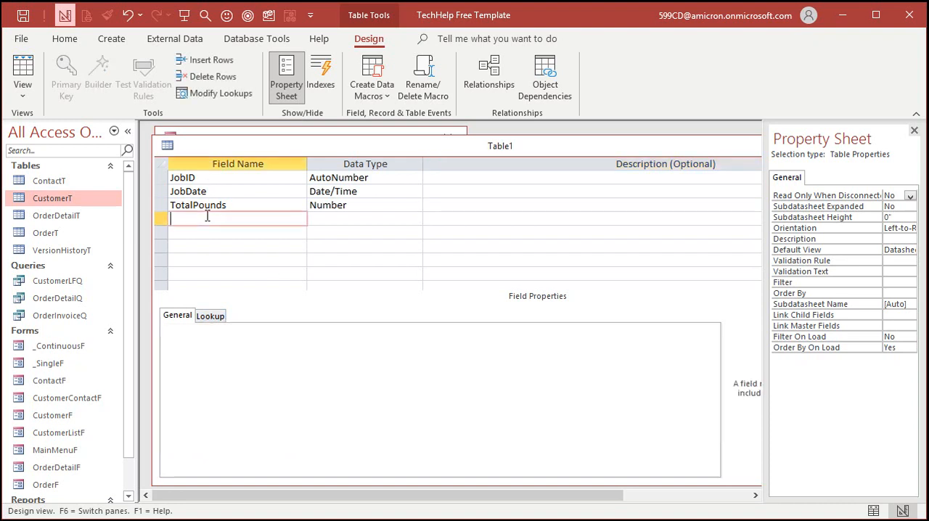
pyautogui.write('PricePerPound')
pyautogui.press('Tab')
pyautogui.write('c')
pyautogui.press('Tab')
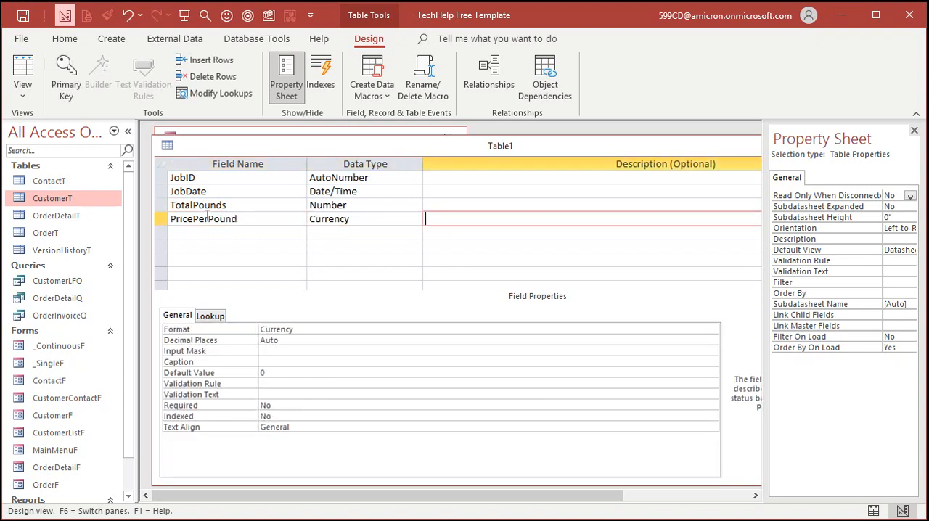
pyautogui.press('Tab')
pyautogui.click(206, 217)
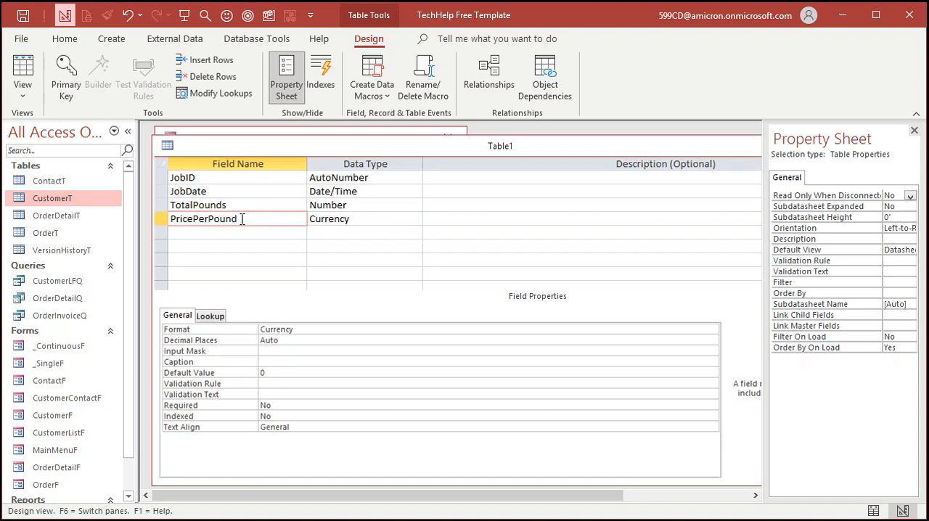
# Step: Add an IsPaid field with the Yes/No data type below PricePerPound
pyautogui.click(242, 232)
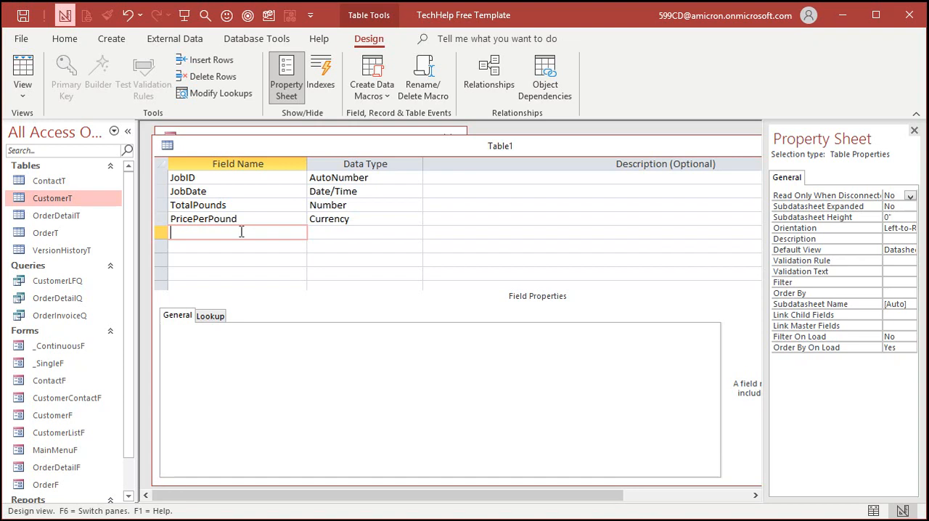
pyautogui.write('IsPaid')
pyautogui.press('Tab')
pyautogui.write('y')
pyautogui.press('Tab')
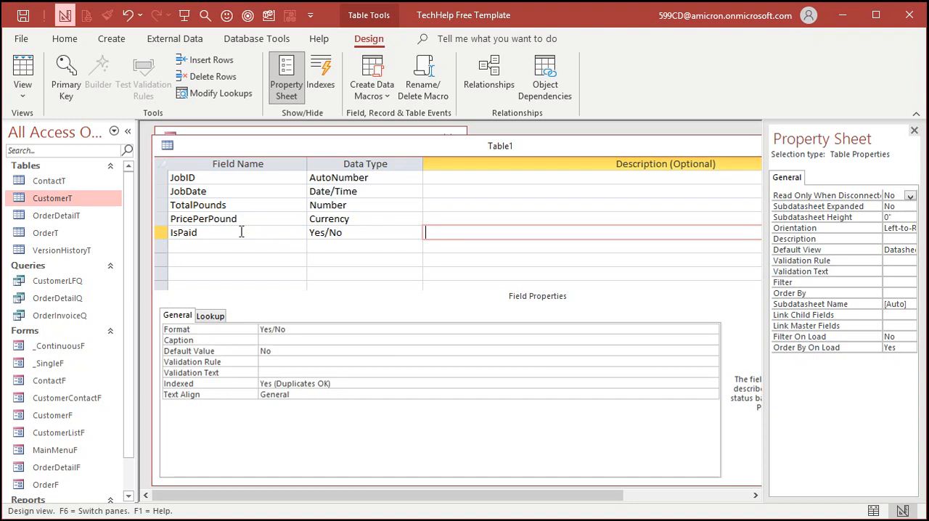
pyautogui.click(287, 351)
pyautogui.click(223, 234)
pyautogui.click(220, 245)
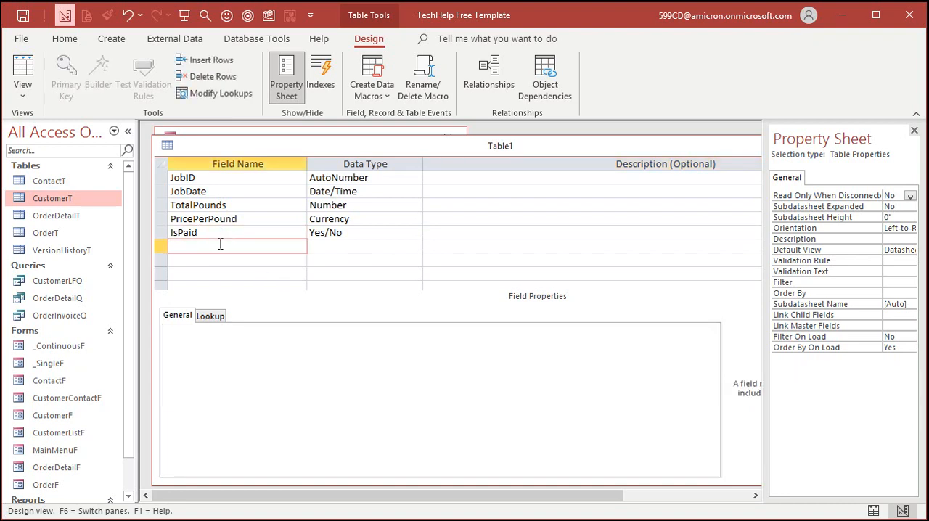
# Step: Save the table as JobT, accepting creation of a primary key, and close its design
pyautogui.hotkey('ctrl', 's')
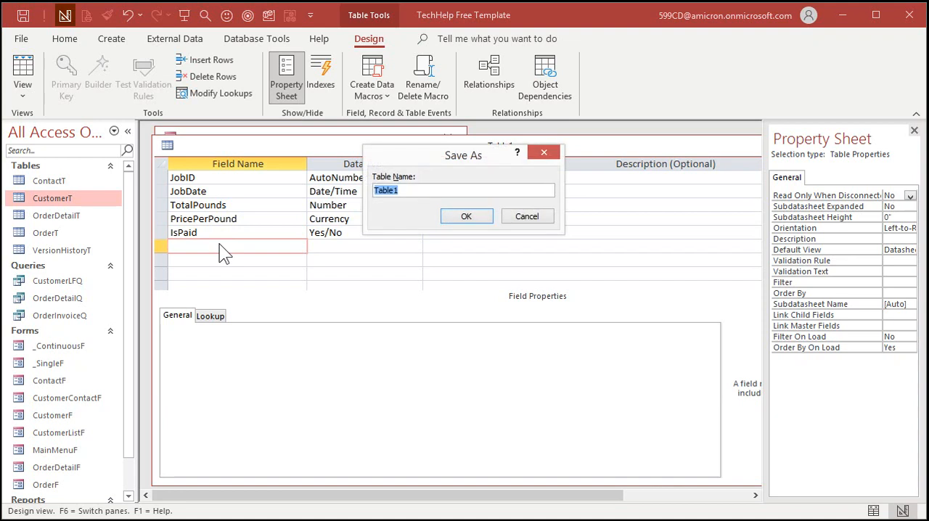
pyautogui.write('JobT')
pyautogui.press('Return')
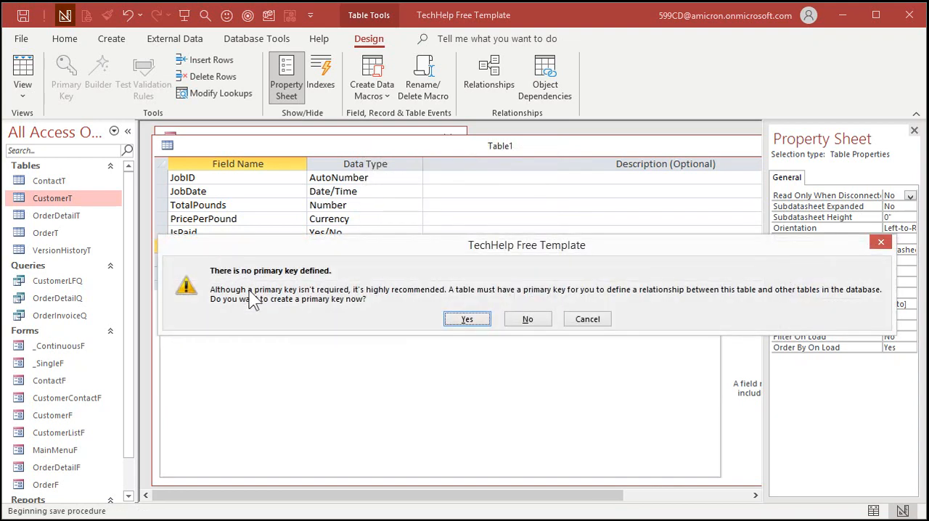
pyautogui.click(479, 321)
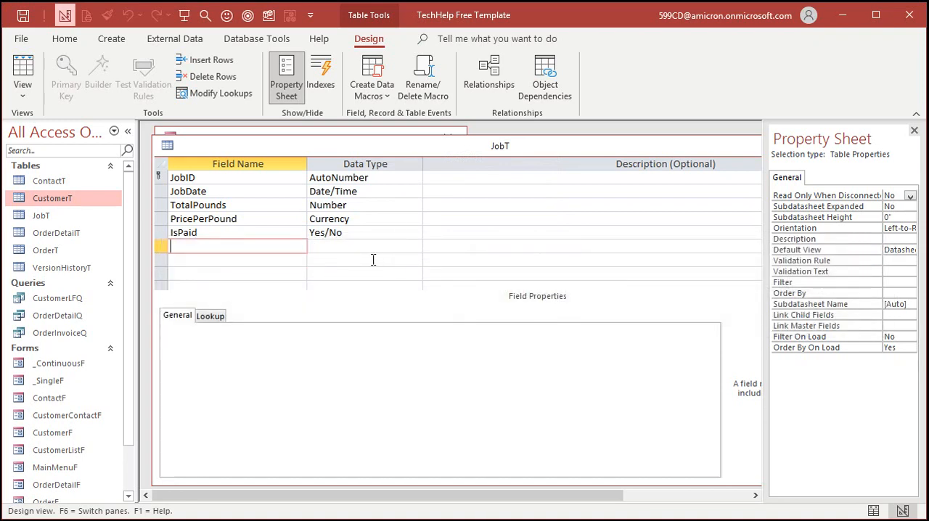
pyautogui.doubleClick(168, 146)
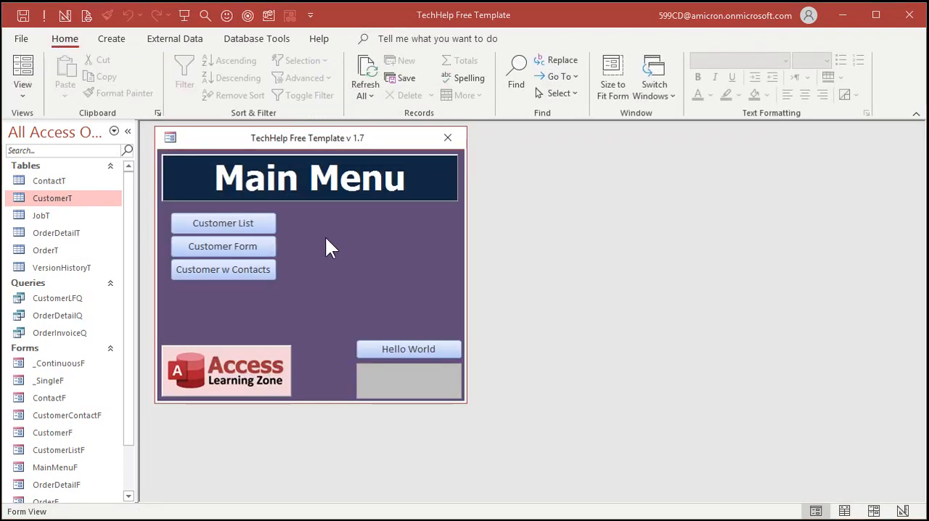
# Step: Open the JobT table and enter a job dated 4/1 with 100 total pounds at $1.00 per pound, left unpaid
pyautogui.doubleClick(56, 214)
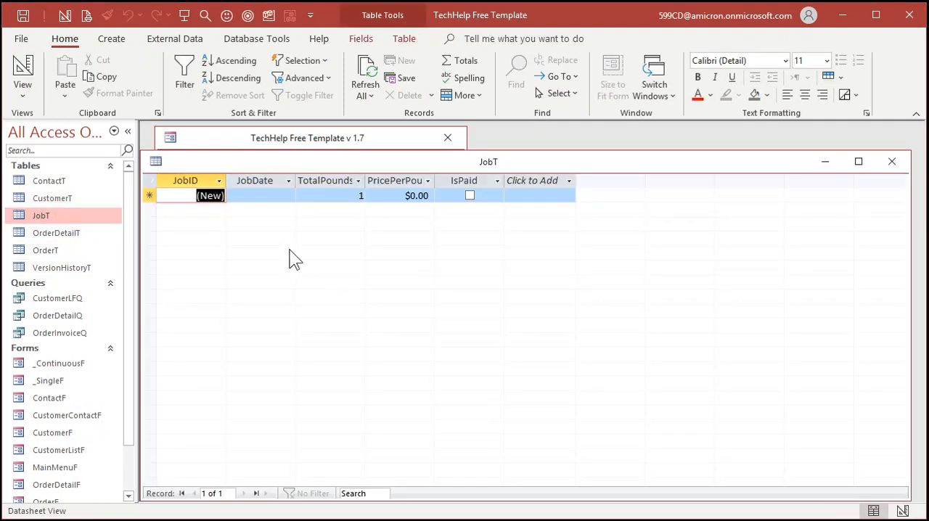
pyautogui.click(255, 195)
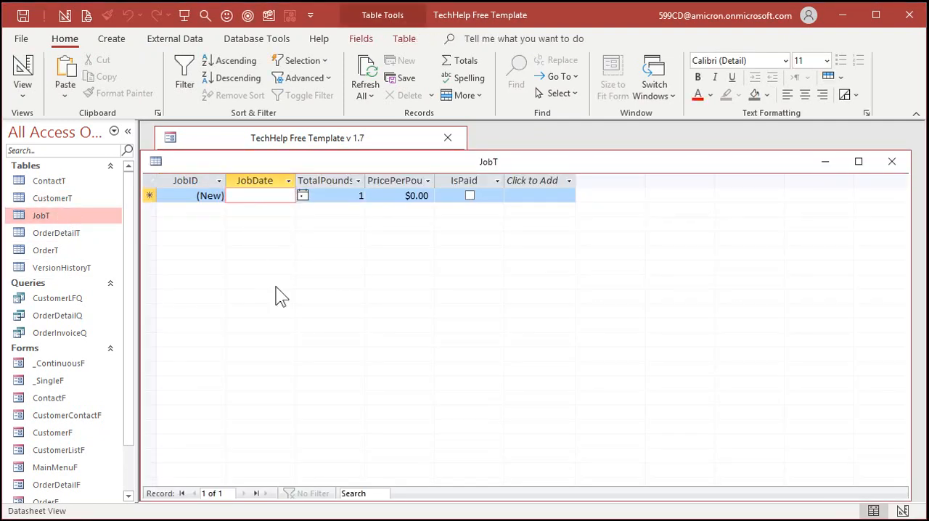
pyautogui.write('4/1')
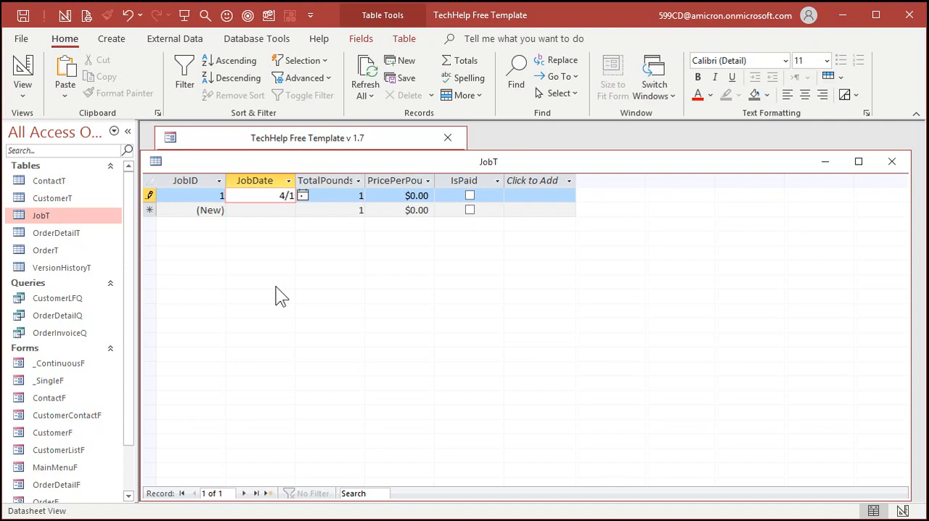
pyautogui.press('Tab')
pyautogui.write('100')
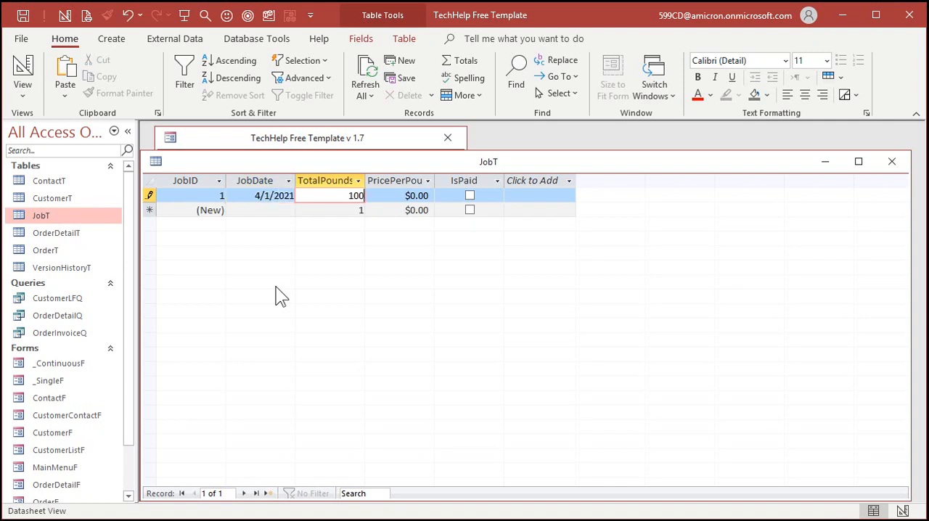
pyautogui.press('Tab')
pyautogui.write('1')
pyautogui.press('Tab')
pyautogui.press('Tab')
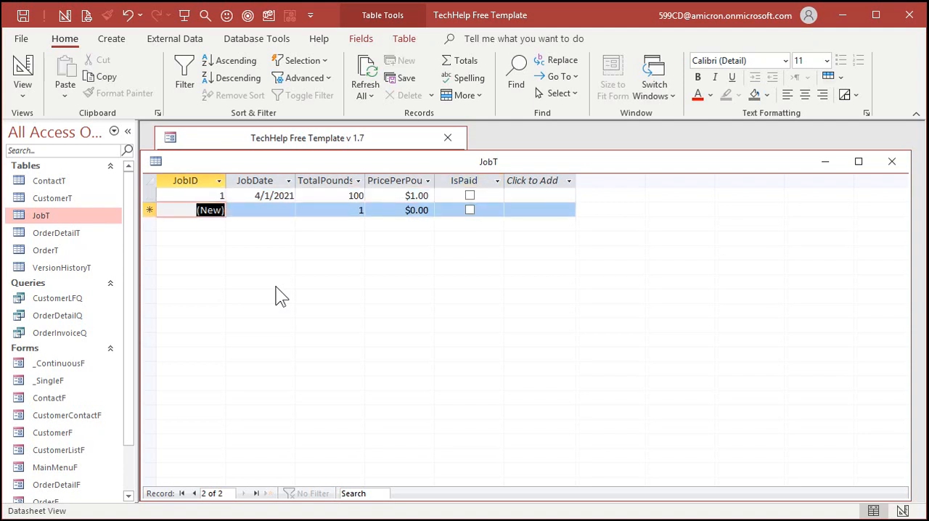
# Step: Enter a second job record dated 4/2 with 10 total pounds at $2.00 per pound, left unpaid
pyautogui.press('Tab')
pyautogui.write('4/2')
pyautogui.press('Tab')
pyautogui.write('10')
pyautogui.press('Tab')
pyautogui.write('2')
pyautogui.press('Tab')
pyautogui.press('Tab')
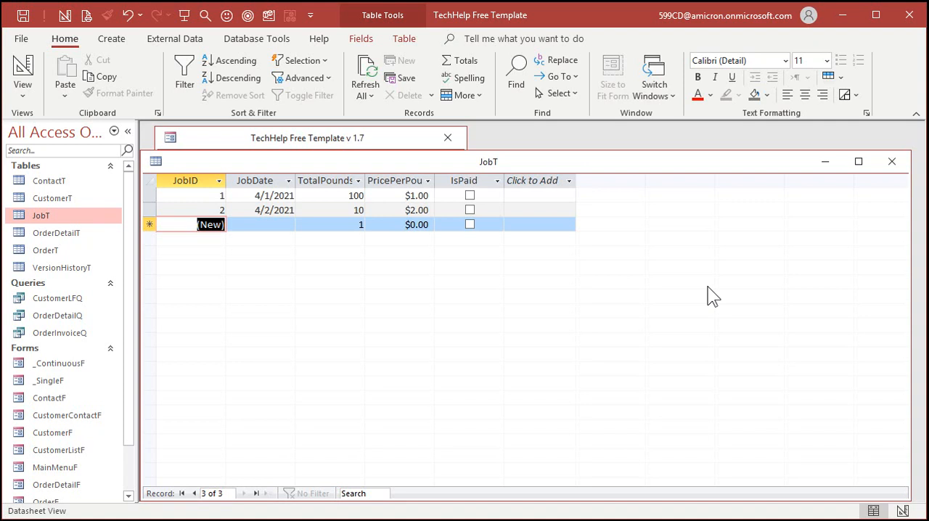
# Step: Close the JobT table and the Main Menu form, and start another new table in Design view
pyautogui.click(897, 163)
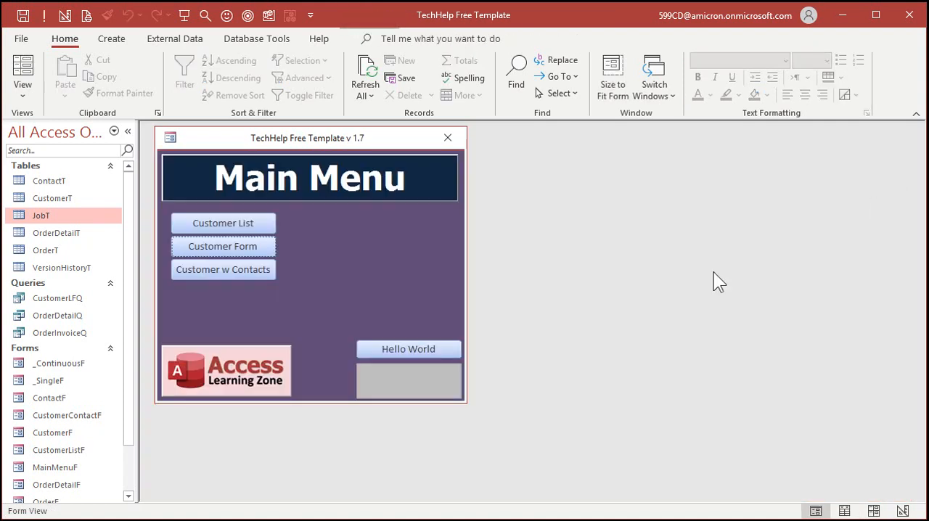
pyautogui.click(448, 137)
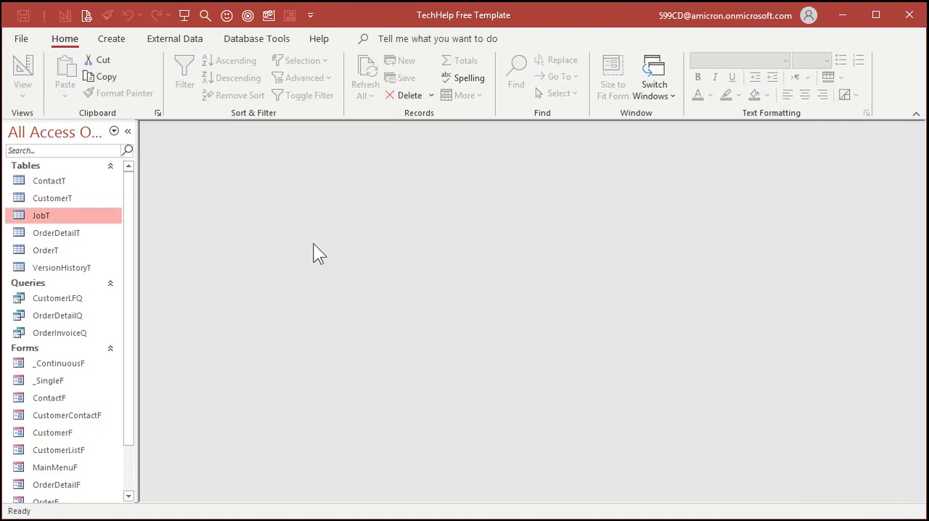
pyautogui.click(116, 39)
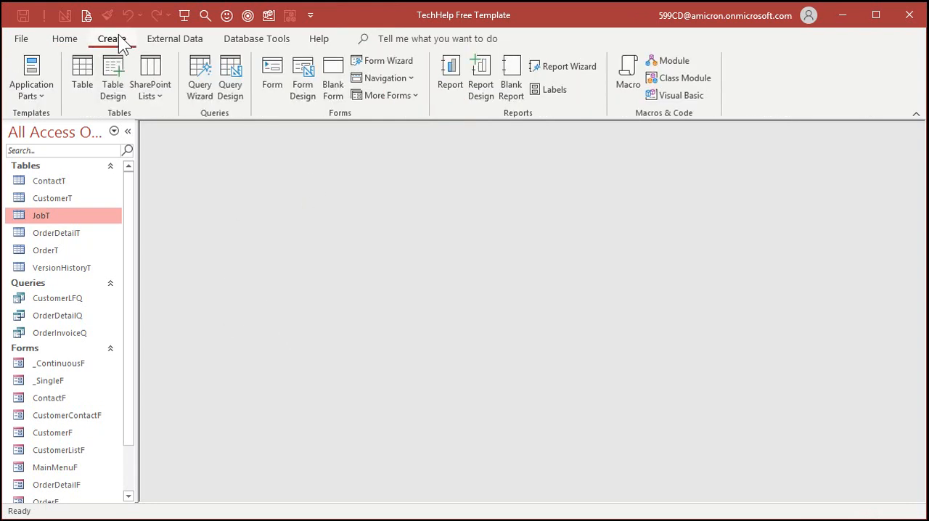
pyautogui.click(114, 77)
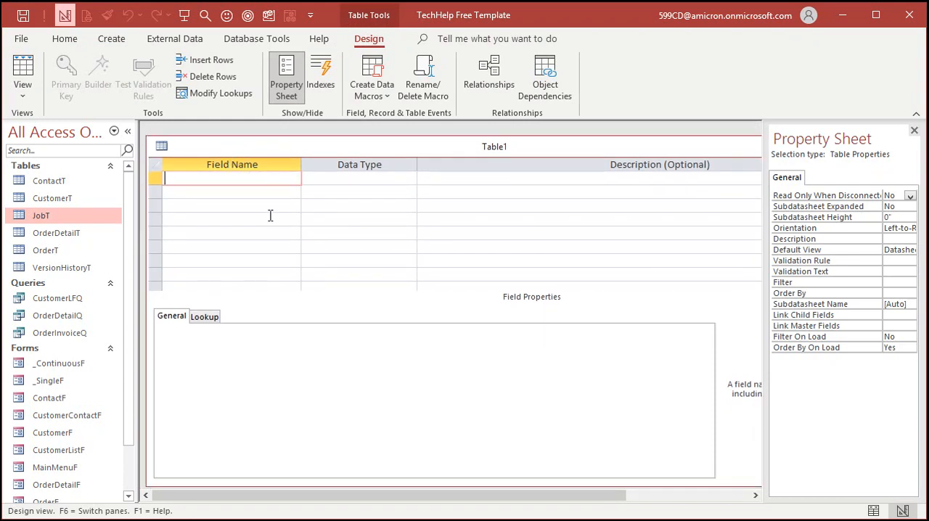
# Step: Add a JobXCustomerID field with the AutoNumber data type as the new table's first field
pyautogui.write('JobXCustomerID')
pyautogui.press('Tab')
pyautogui.write('a')
pyautogui.press('Tab')
pyautogui.press('Tab')
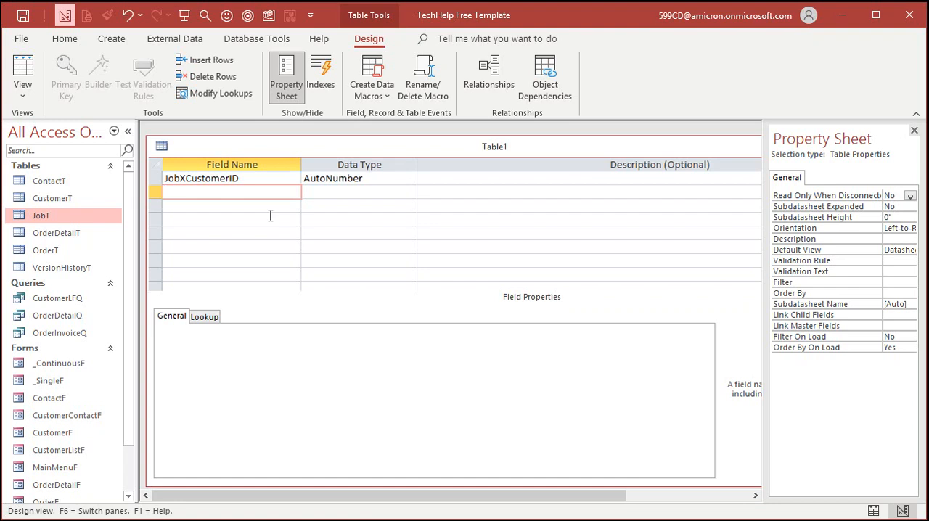
pyautogui.moveTo(186, 178); pyautogui.dragTo(230, 178)
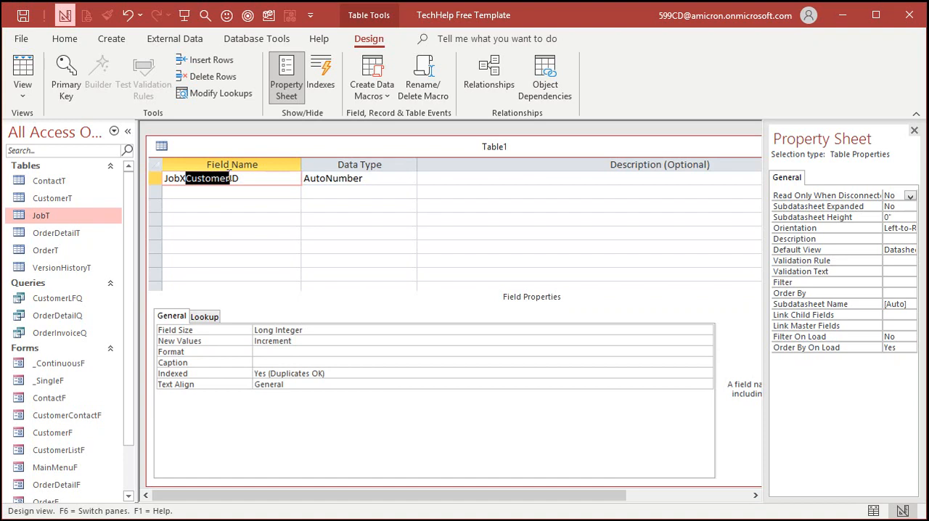
pyautogui.click(195, 190)
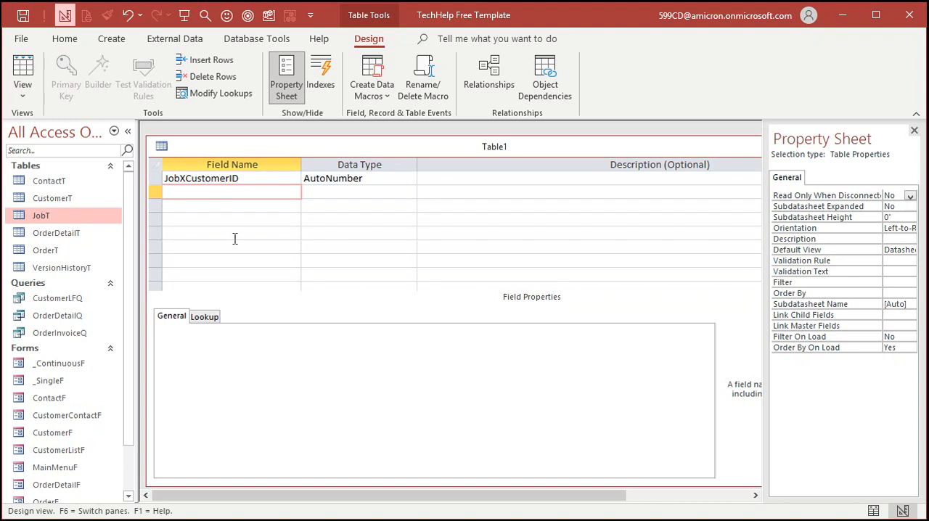
# Step: Add a JobID field with the Number data type below JobXCustomerID
pyautogui.write('JObID')
pyautogui.press('BackSpace')
pyautogui.press('BackSpace')
pyautogui.press('BackSpace')
pyautogui.press('BackSpace')
pyautogui.write('obID')
pyautogui.press('Tab')
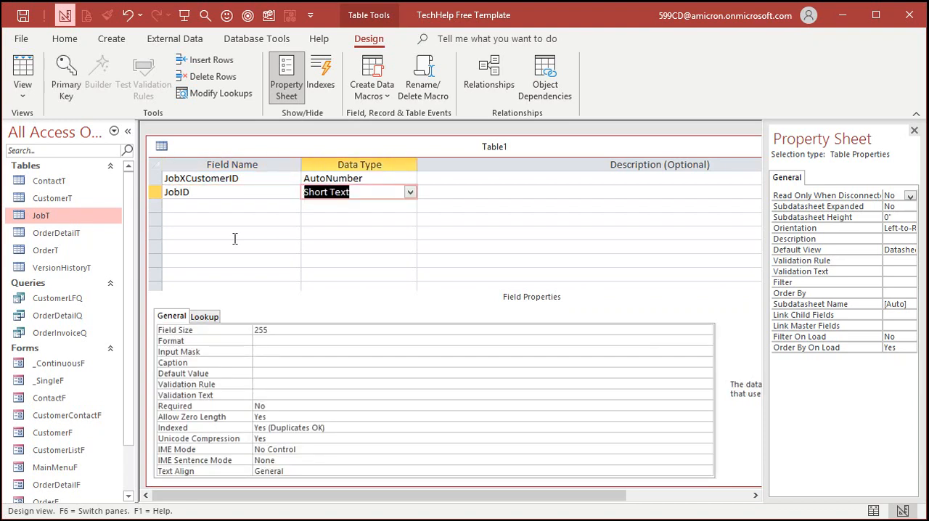
pyautogui.write('n')
pyautogui.press('Tab')
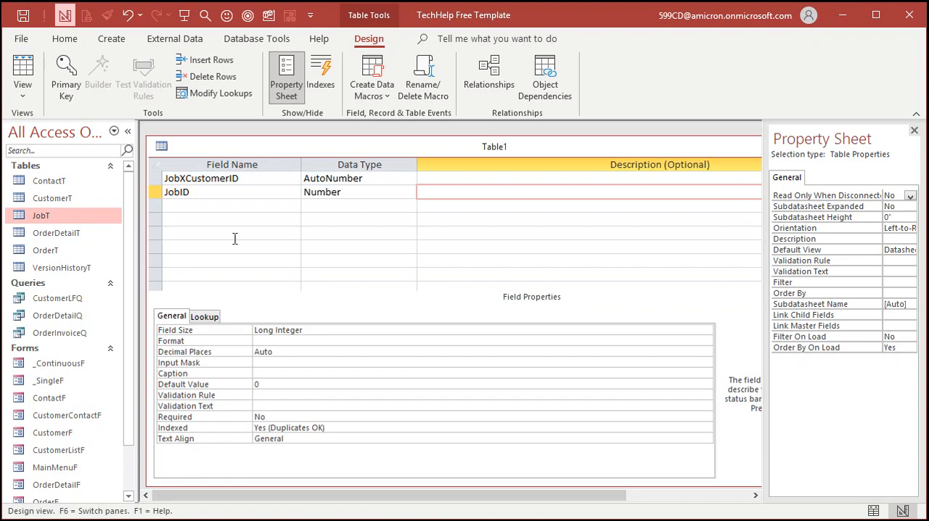
pyautogui.press('Tab')
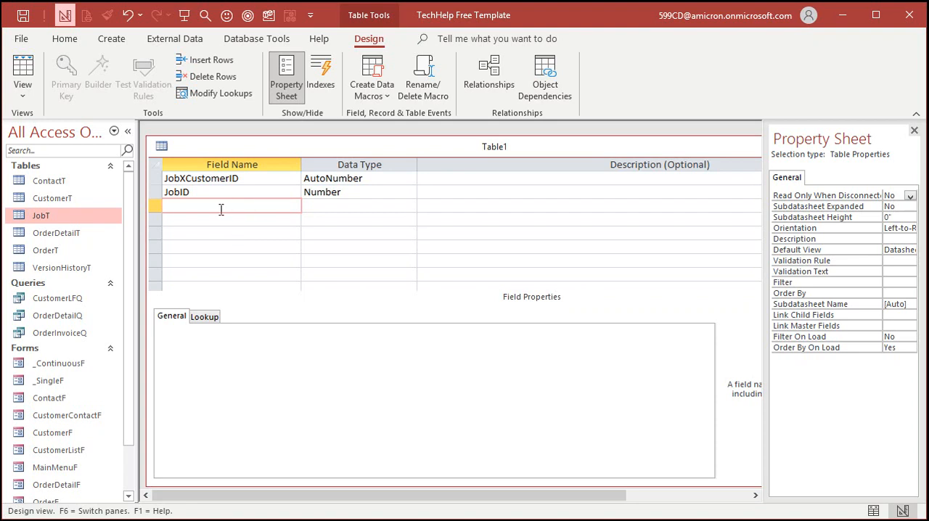
# Step: Add a CustomerID field with the Number data type below JobID in the new table
pyautogui.write('CustomerID')
pyautogui.press('Tab')
pyautogui.write('n')
pyautogui.press('Tab')
pyautogui.press('Tab')
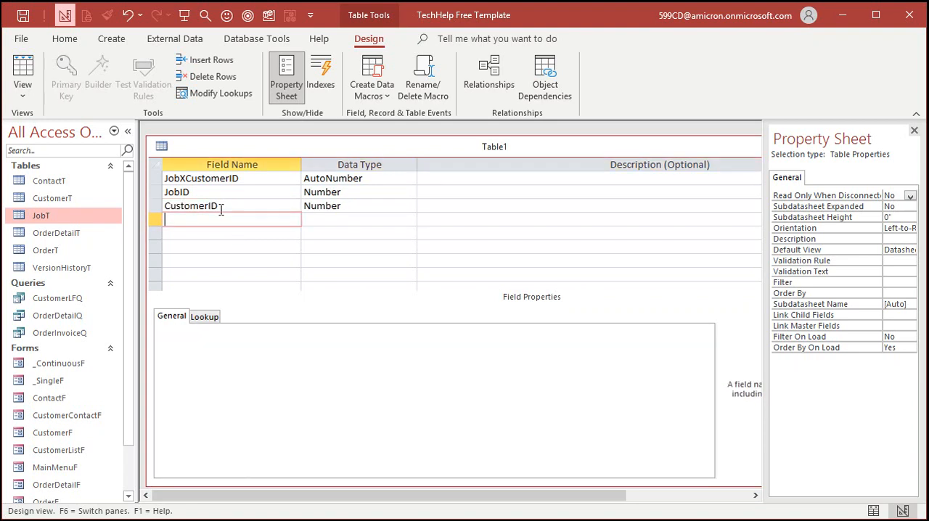
pyautogui.click(228, 193)
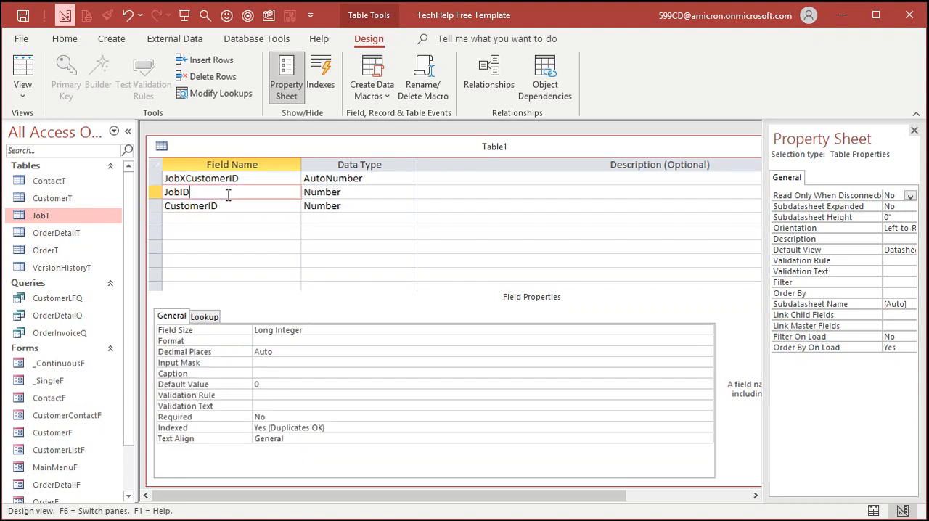
pyautogui.click(229, 206)
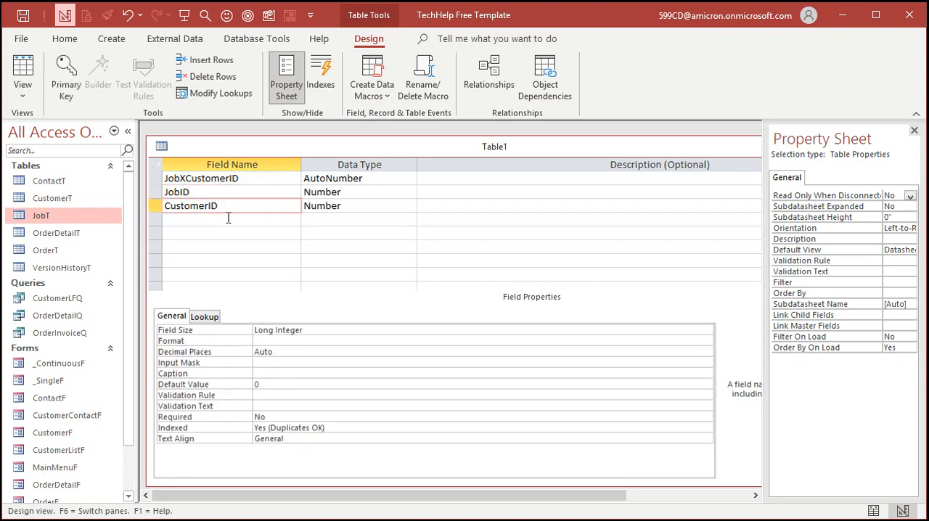
# Step: Save the table as JobXCustomerT with an automatically defined primary key, and close it
pyautogui.hotkey('ctrl', 's')
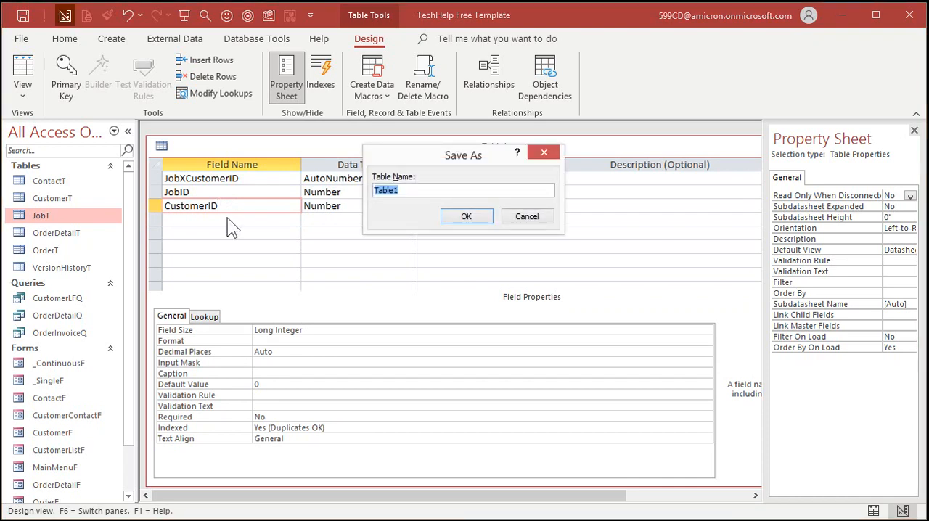
pyautogui.write('JobXCustomerT')
pyautogui.press('Return')
pyautogui.click(468, 319)
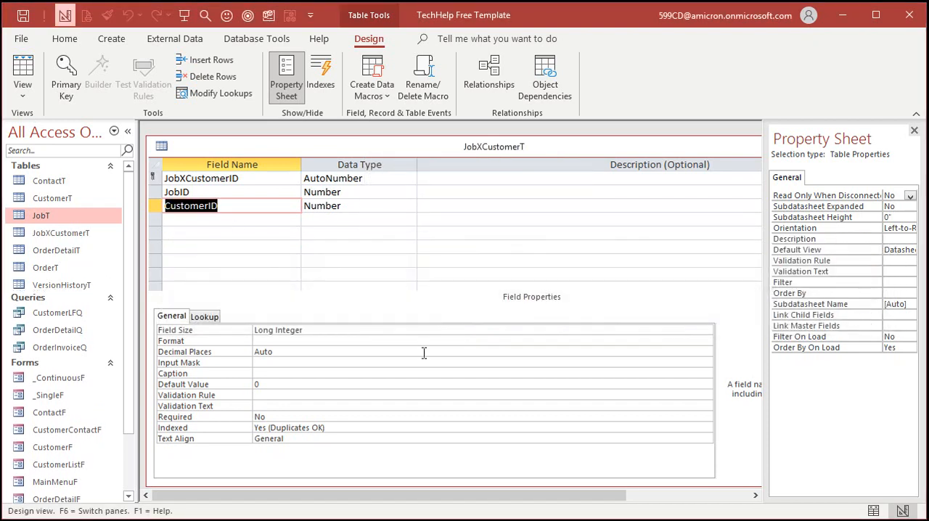
pyautogui.doubleClick(161, 146)
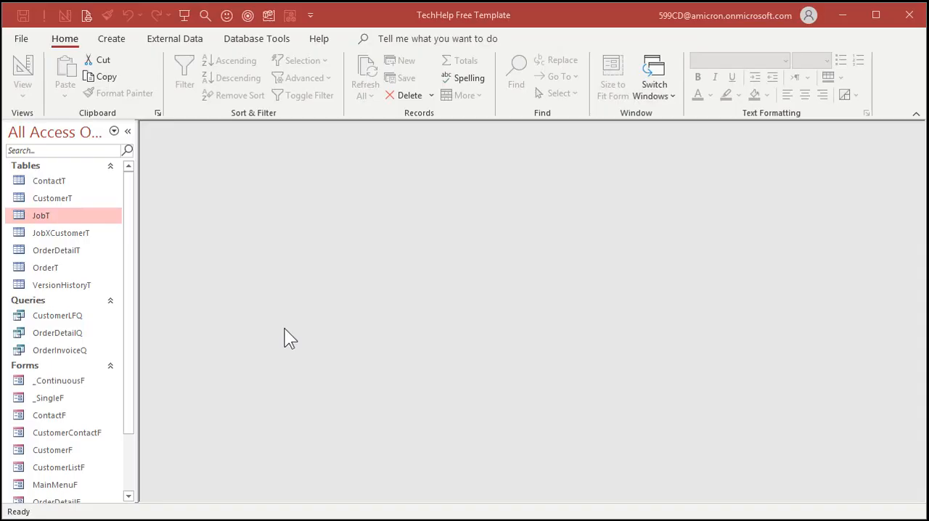
# Step: Duplicate the _SingleF template form as JobF
pyautogui.scroll(-2, 127, 349)
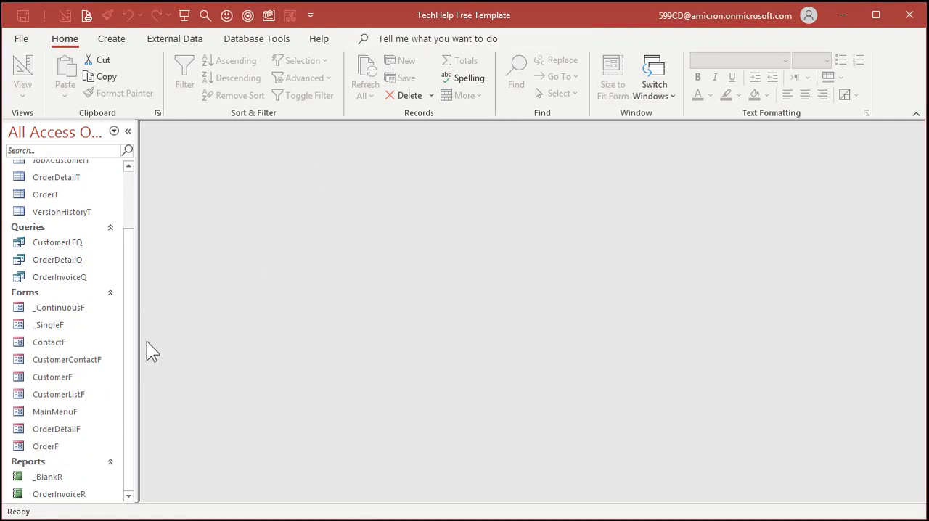
pyautogui.click(70, 309)
pyautogui.click(68, 325)
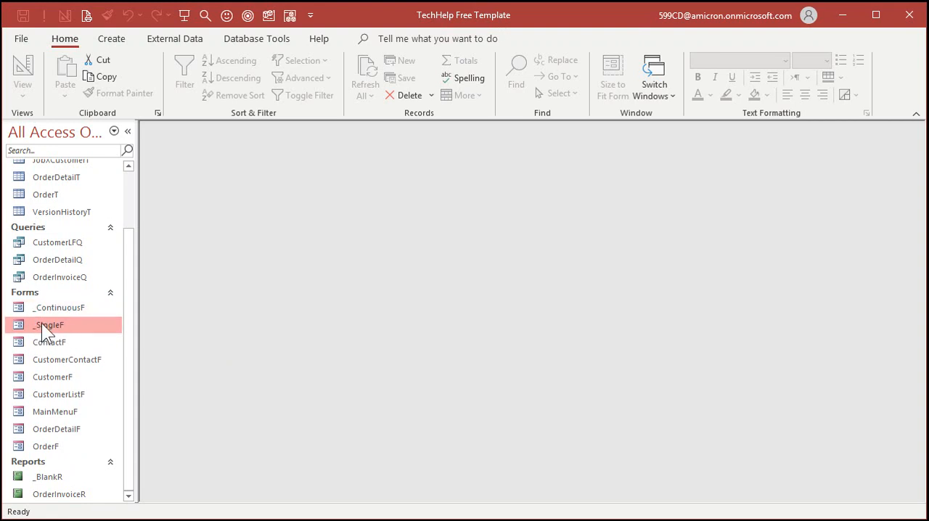
pyautogui.hotkey('ctrl', 'c')
pyautogui.hotkey('ctrl', 'v')
pyautogui.write('JobF')
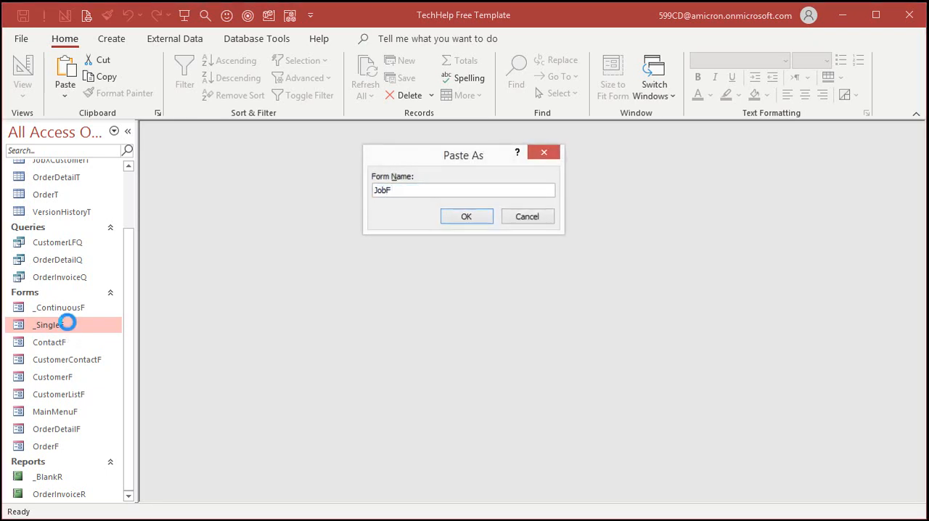
pyautogui.press('Return')
# Step: Open the JobF form in Design view and set its record source to JobT
pyautogui.doubleClick(48, 411)
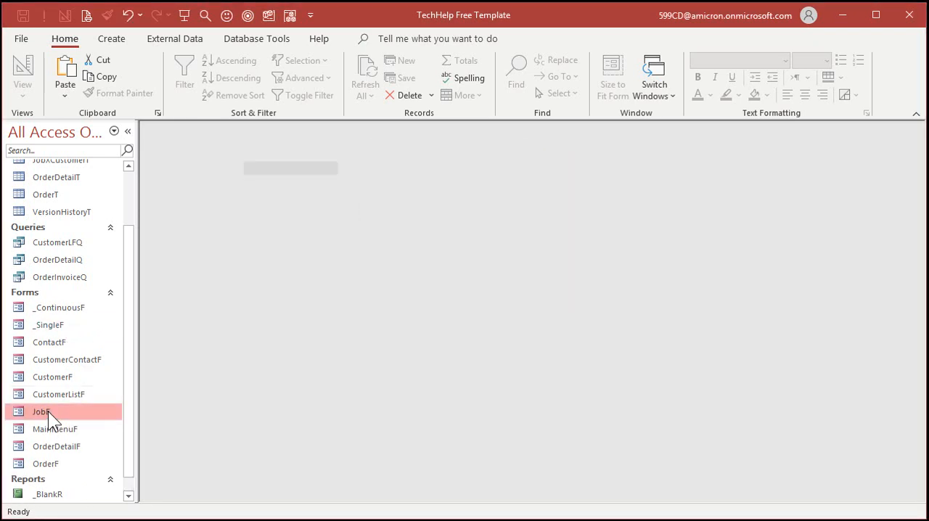
pyautogui.rightClick(398, 229)
pyautogui.click(450, 281)
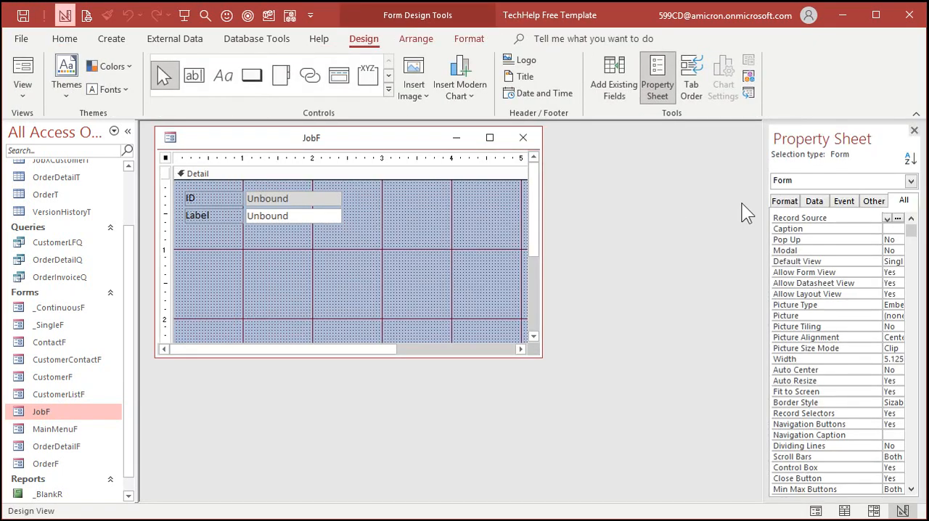
pyautogui.moveTo(768, 208); pyautogui.dragTo(667, 217)
pyautogui.click(885, 217)
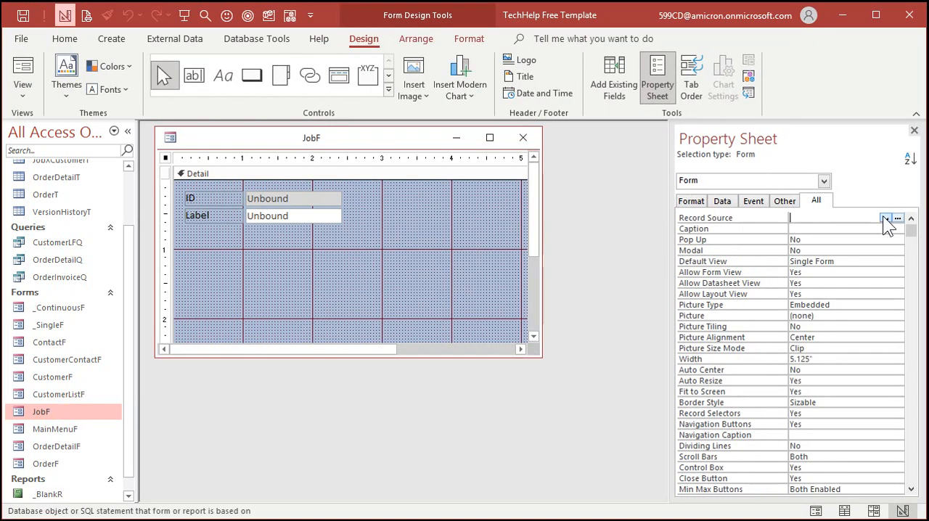
pyautogui.click(853, 260)
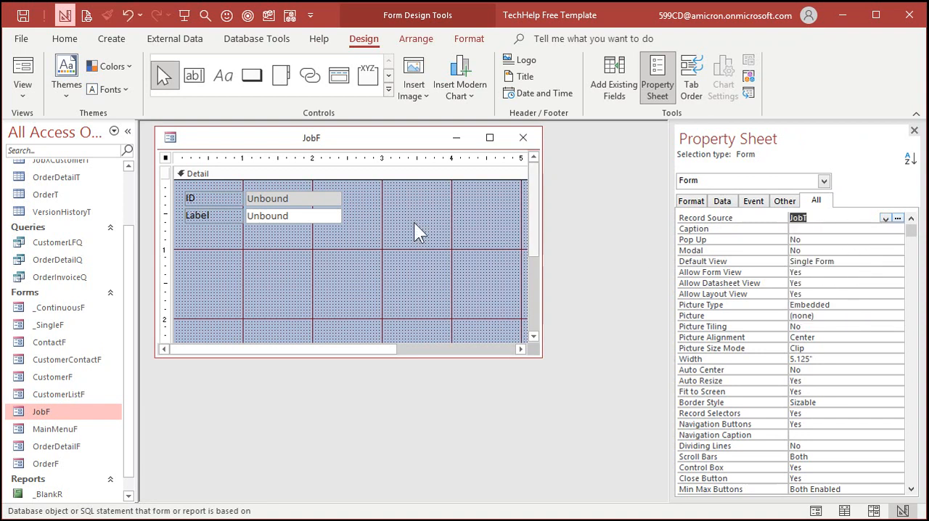
# Step: Bind the ID text box on JobF to the JobID field and name the control JobID
pyautogui.click(305, 198)
pyautogui.click(845, 239)
pyautogui.click(886, 240)
pyautogui.click(838, 249)
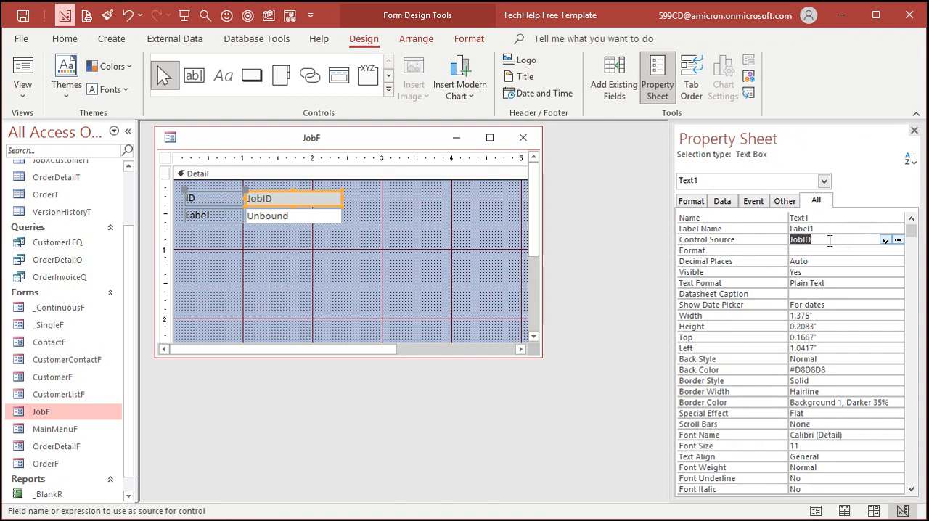
pyautogui.doubleClick(801, 217)
pyautogui.write('JobID')
pyautogui.press('Return')
pyautogui.click(715, 244)
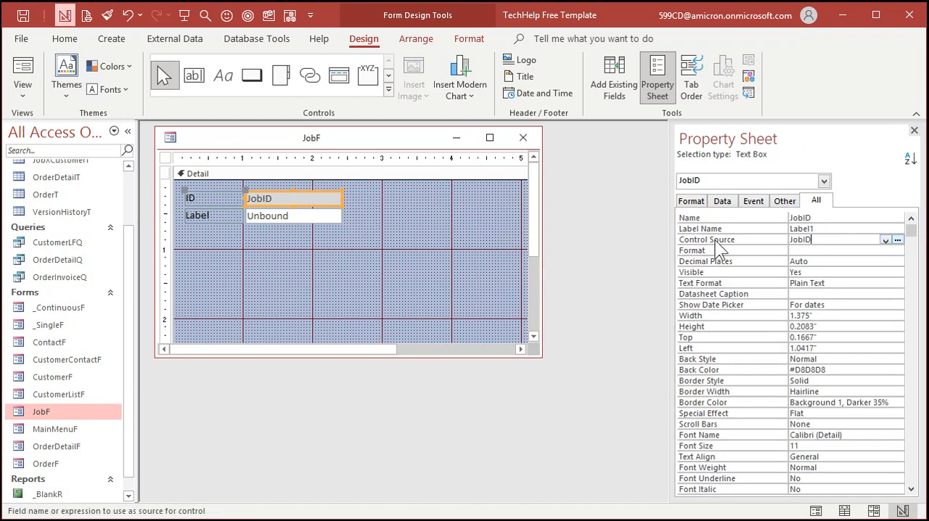
# Step: Place the JobDate, TotalPounds, PricePerPound and IsPaid fields below the existing controls on JobF, and enlarge the form window
pyautogui.click(298, 216)
pyautogui.click(614, 84)
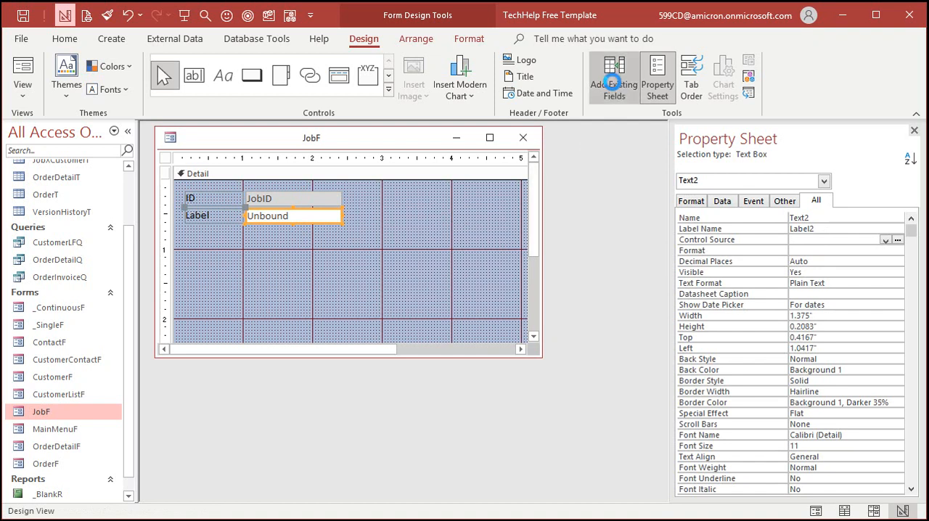
pyautogui.click(728, 201)
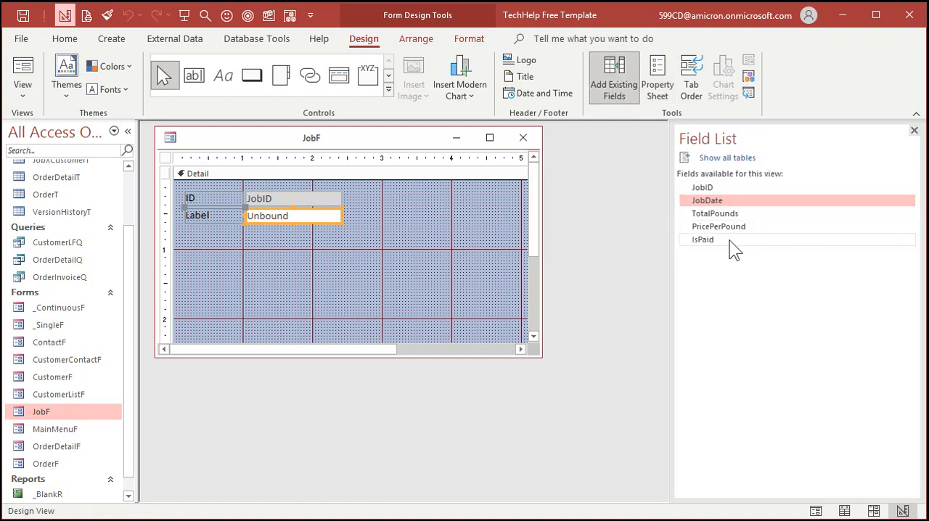
pyautogui.keyDown('shift'); pyautogui.click(734, 241); pyautogui.keyUp('shift')
pyautogui.moveTo(743, 239); pyautogui.dragTo(311, 251)
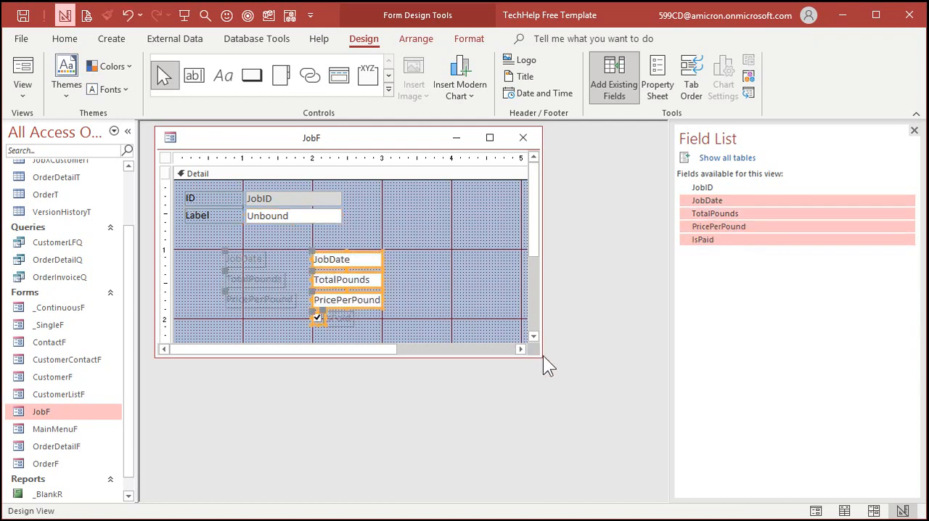
pyautogui.moveTo(540, 355); pyautogui.dragTo(570, 428)
# Step: Copy the unbound text box's formatting to the JobDate, TotalPounds, PricePerPound and IsPaid controls
pyautogui.click(268, 224)
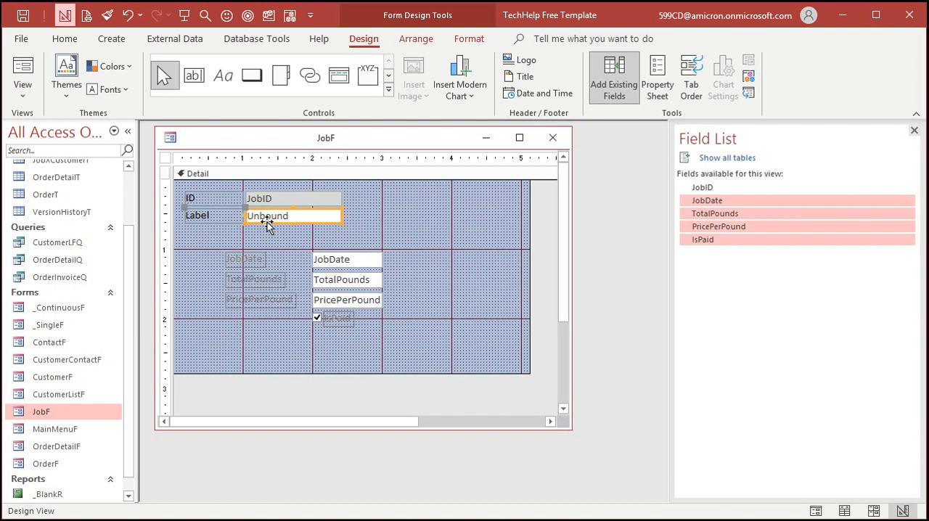
pyautogui.click(468, 39)
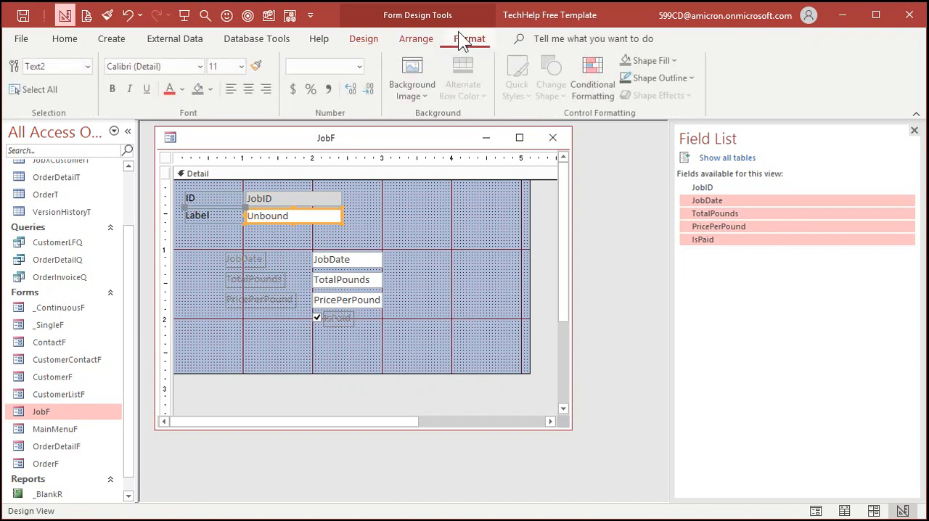
pyautogui.doubleClick(258, 66)
pyautogui.click(334, 260)
pyautogui.click(338, 281)
pyautogui.click(335, 300)
pyautogui.click(323, 318)
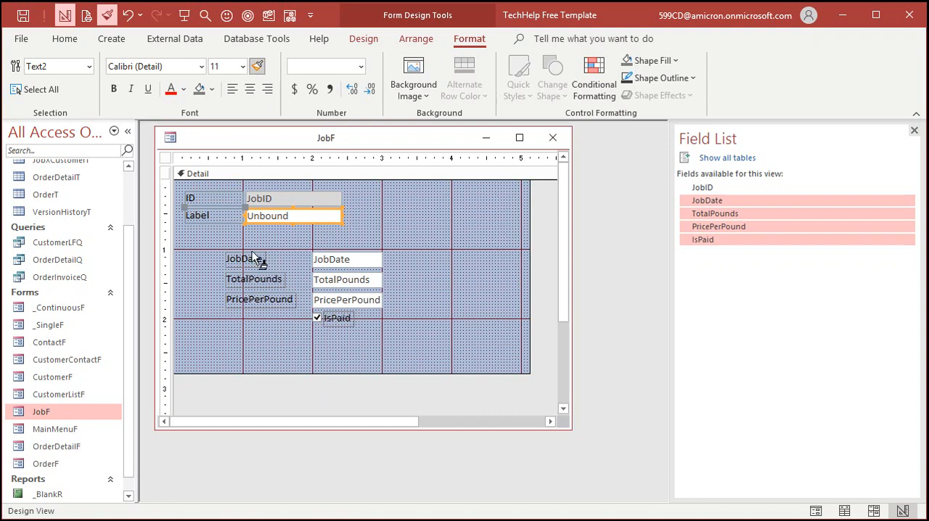
pyautogui.click(258, 66)
# Step: Delete the unbound text box and its label, and move the four added fields up directly beneath the ID row
pyautogui.click(298, 232)
pyautogui.click(337, 220)
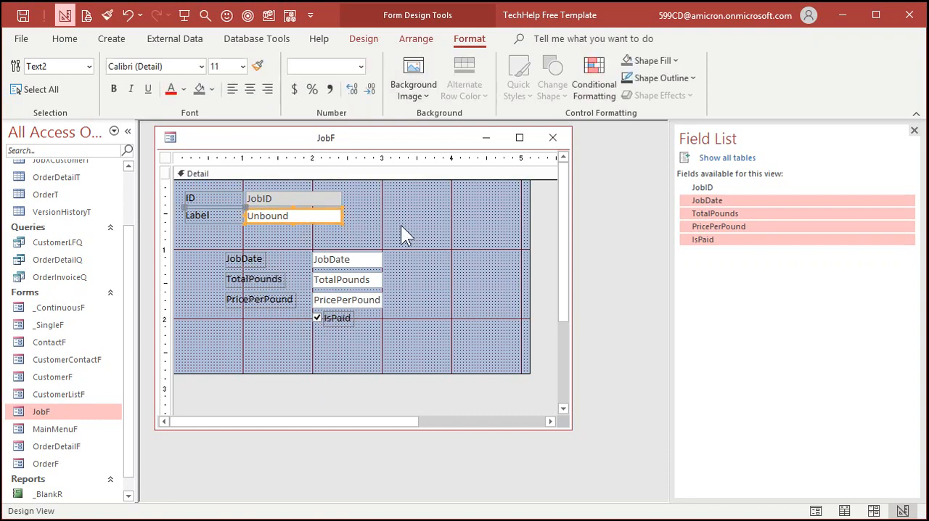
pyautogui.press('Delete')
pyautogui.moveTo(229, 245); pyautogui.dragTo(354, 344)
pyautogui.moveTo(330, 258); pyautogui.dragTo(292, 220)
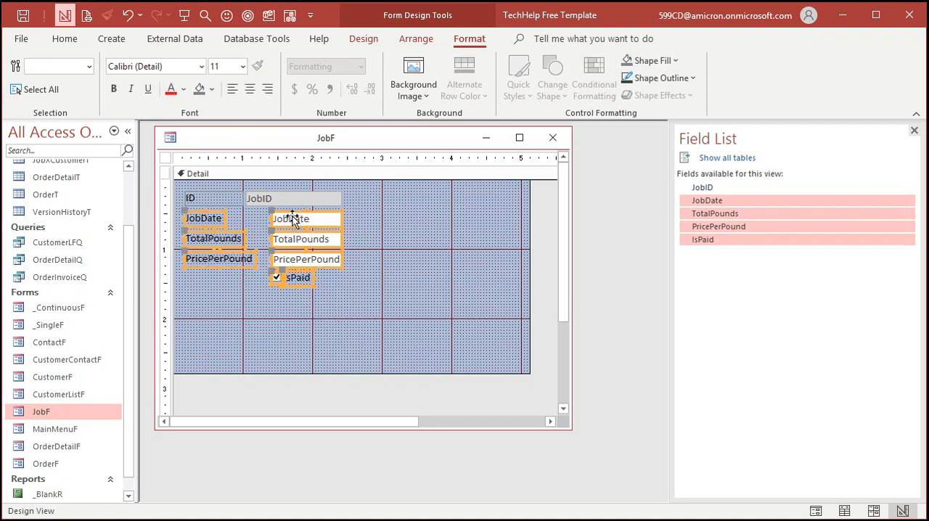
# Step: Narrow the JobID box to line up with the boxes below it, and close the vertical gaps between the field rows
pyautogui.click(376, 280)
pyautogui.click(273, 196)
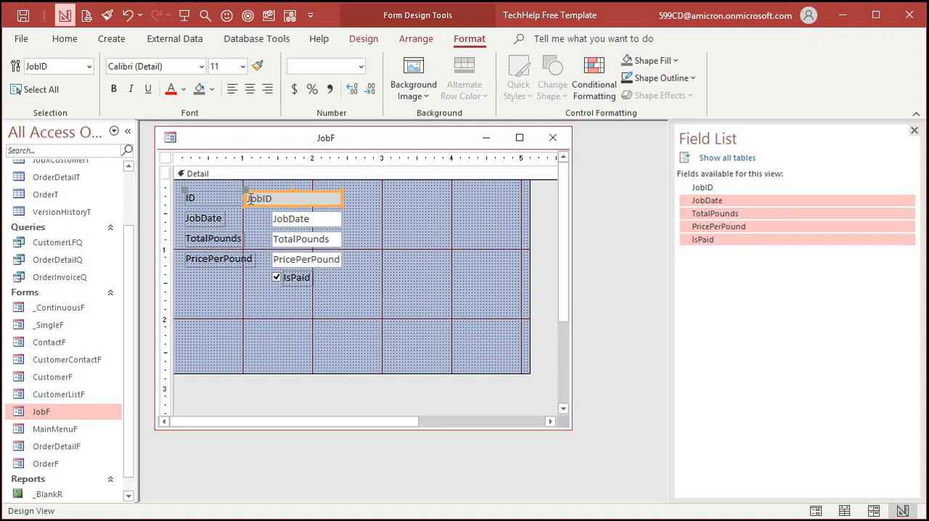
pyautogui.moveTo(248, 198); pyautogui.dragTo(291, 233)
pyautogui.click(290, 219)
pyautogui.click(290, 238)
pyautogui.click(367, 260)
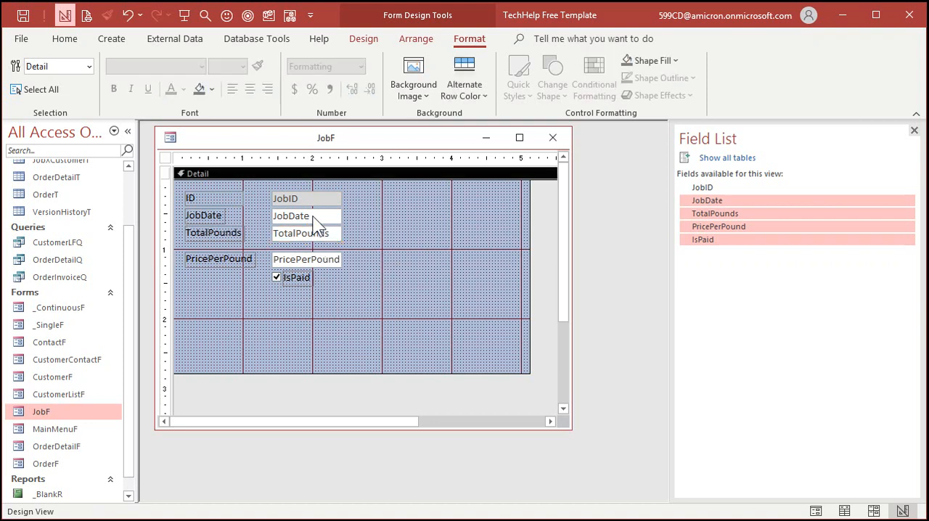
pyautogui.moveTo(298, 267); pyautogui.dragTo(277, 261)
pyautogui.click(277, 276)
pyautogui.click(270, 285)
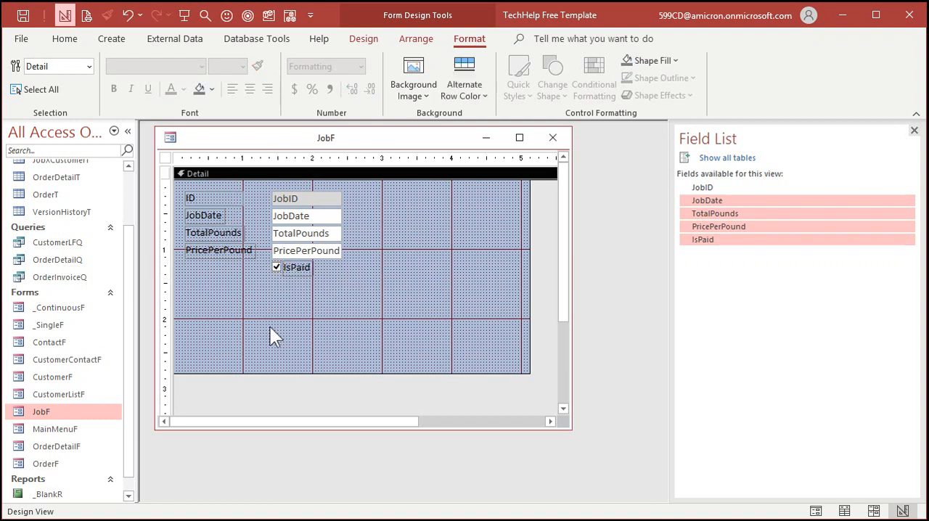
# Step: Size all the labels and fields on JobF to the grid
pyautogui.moveTo(365, 195); pyautogui.dragTo(212, 294)
pyautogui.rightClick(284, 238)
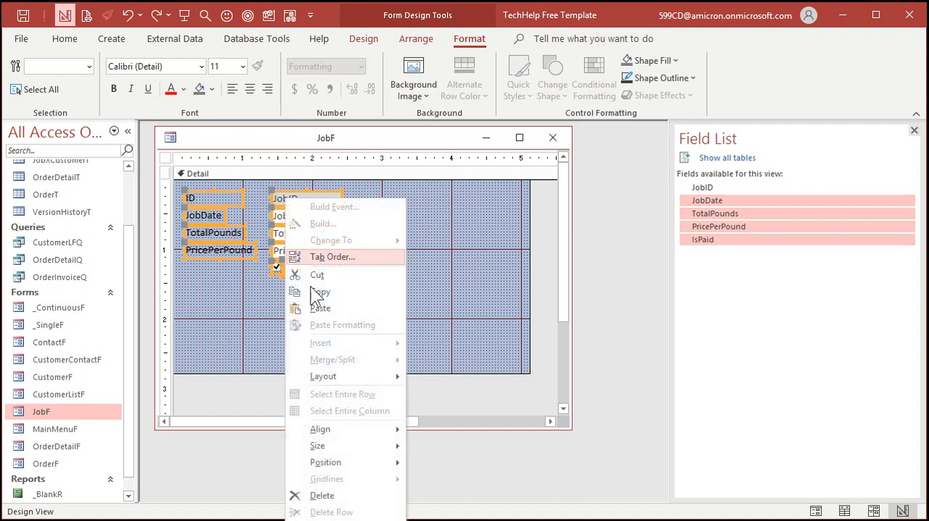
pyautogui.moveTo(361, 446)
pyautogui.click(445, 464)
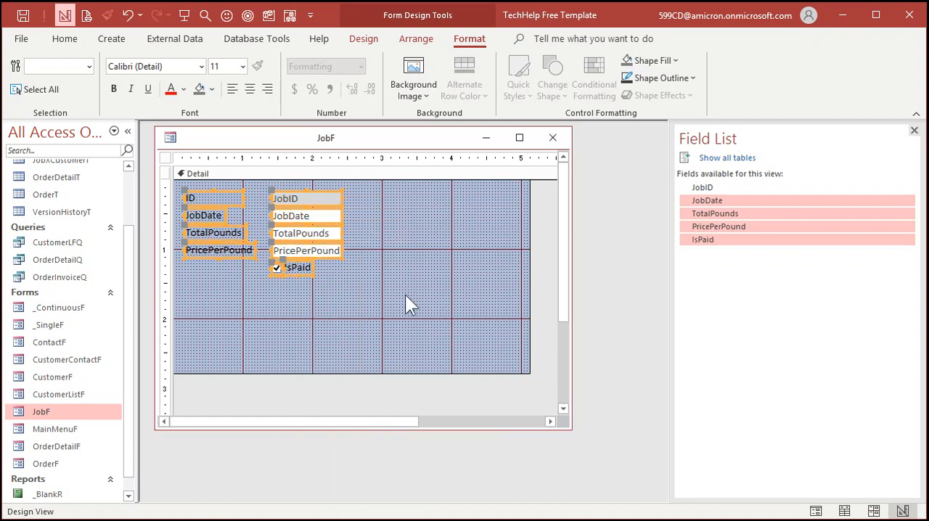
pyautogui.click(407, 297)
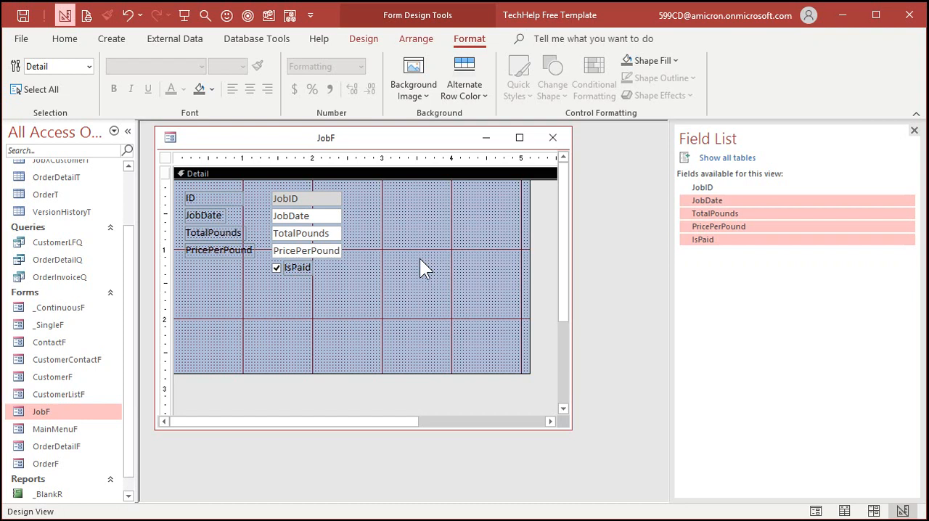
# Step: Close the JobF form and save its design changes
pyautogui.moveTo(362, 197); pyautogui.dragTo(300, 254)
pyautogui.click(357, 215)
pyautogui.click(553, 137)
pyautogui.click(471, 309)
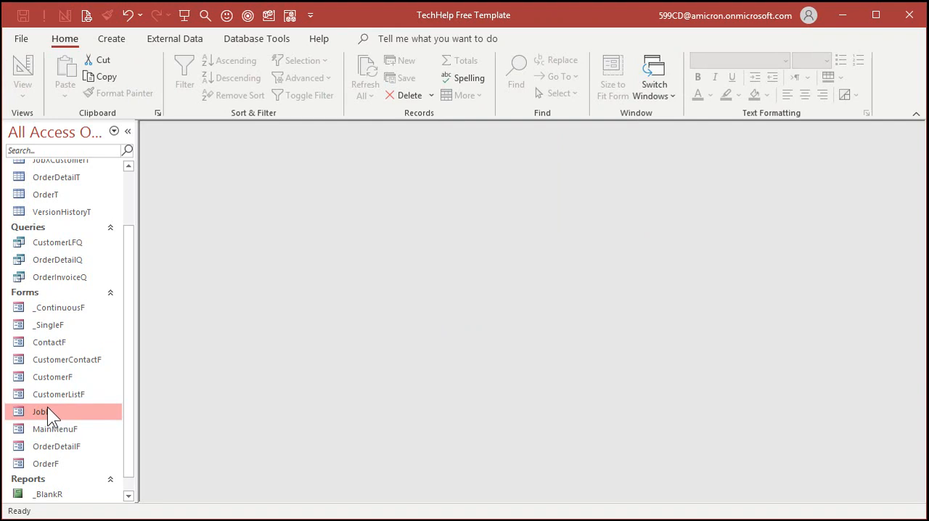
# Step: Open JobF in Form view to check its layout and job records, and close it again
pyautogui.doubleClick(46, 408)
pyautogui.click(257, 350)
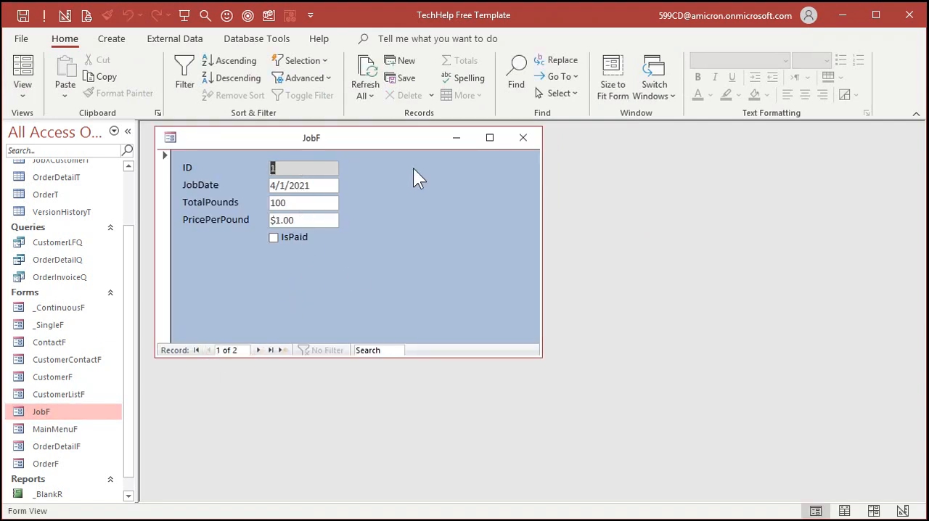
pyautogui.click(524, 139)
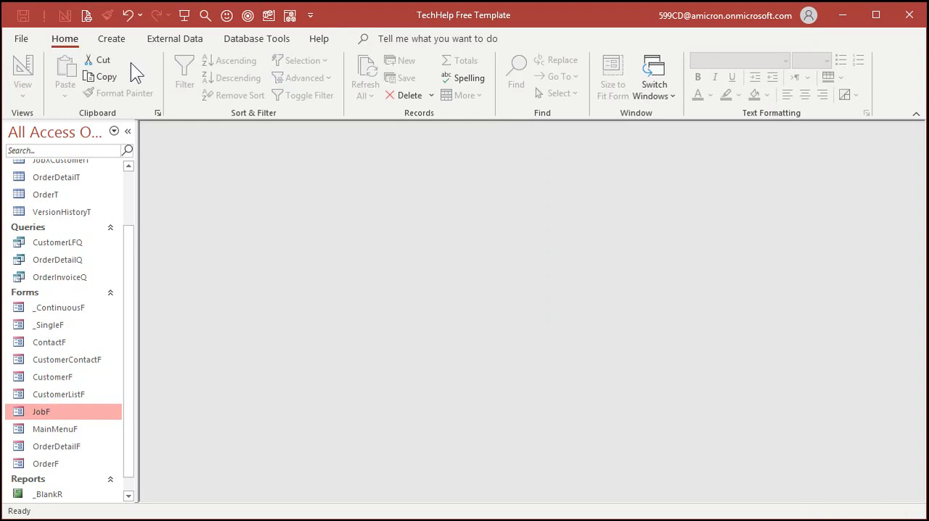
# Step: Duplicate the _ContinuousF template form as JobXCustomerF
pyautogui.click(50, 309)
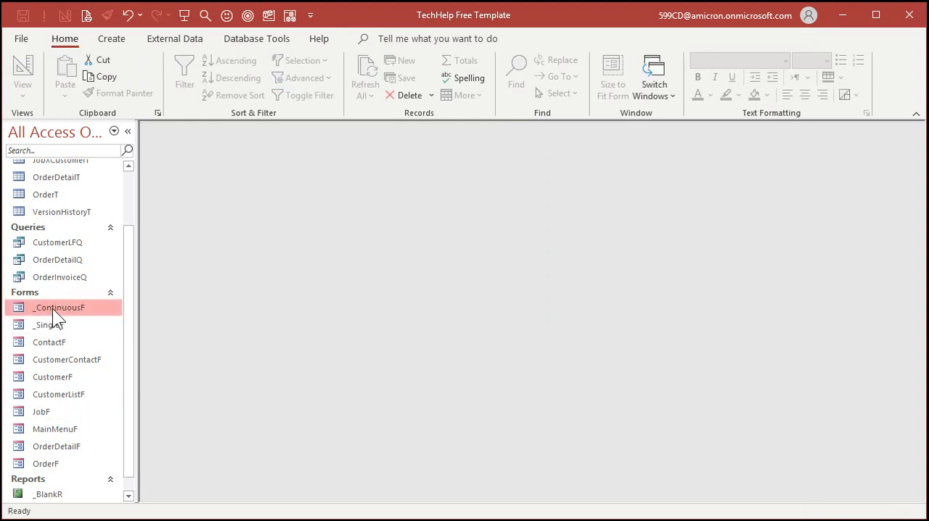
pyautogui.hotkey('ctrl', 'c')
pyautogui.hotkey('ctrl', 'v')
pyautogui.write('Jo')
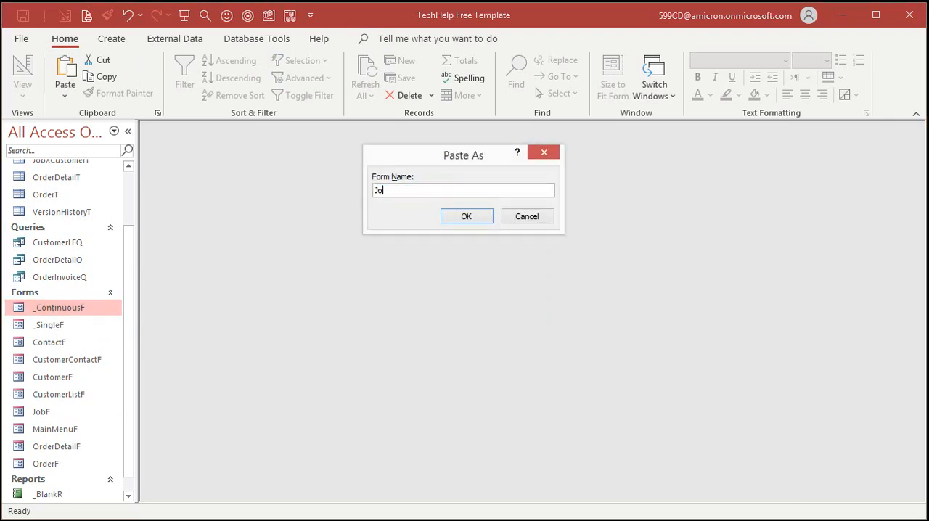
pyautogui.write('bXCustomerF')
pyautogui.press('Return')
# Step: Open the JobXCustomerF form in Design view
pyautogui.click(71, 427)
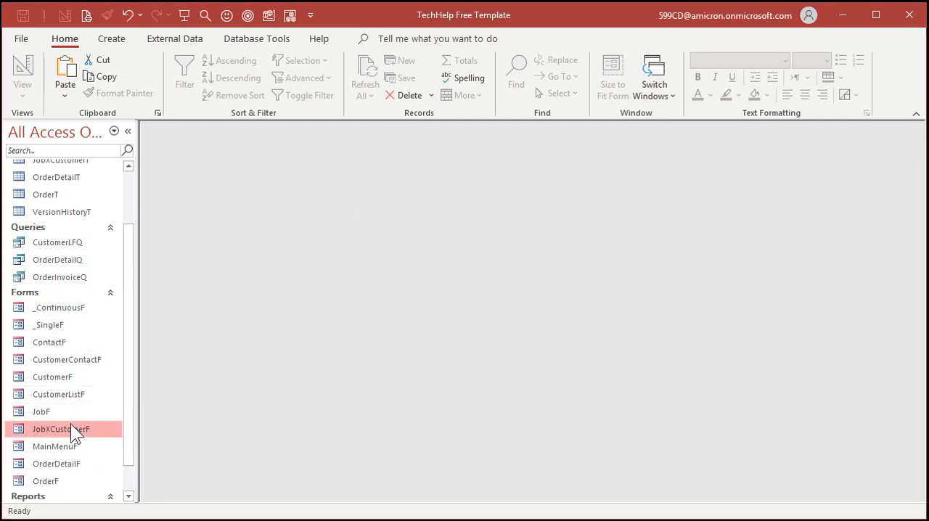
pyautogui.rightClick(70, 426)
pyautogui.click(132, 242)
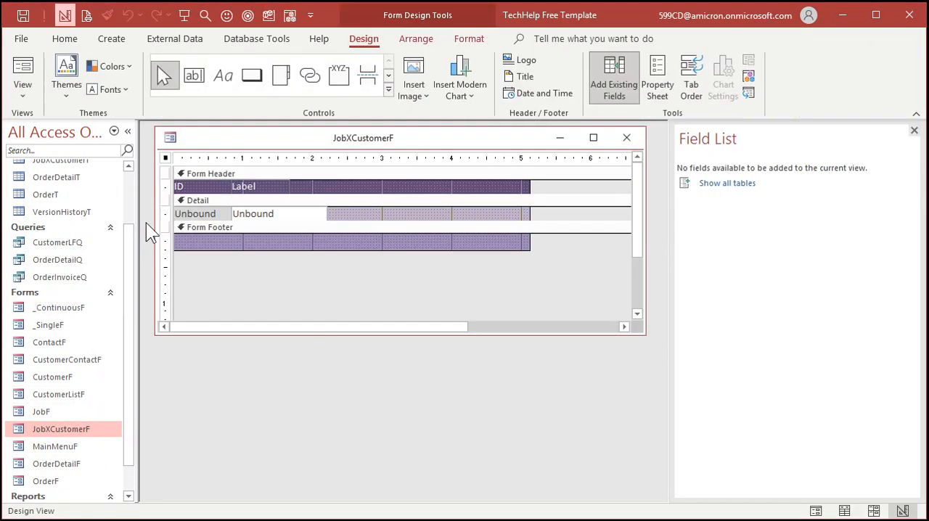
# Step: Delete the ID label, its text box and the remaining unbound text box from the JobXCustomerF form
pyautogui.click(198, 156)
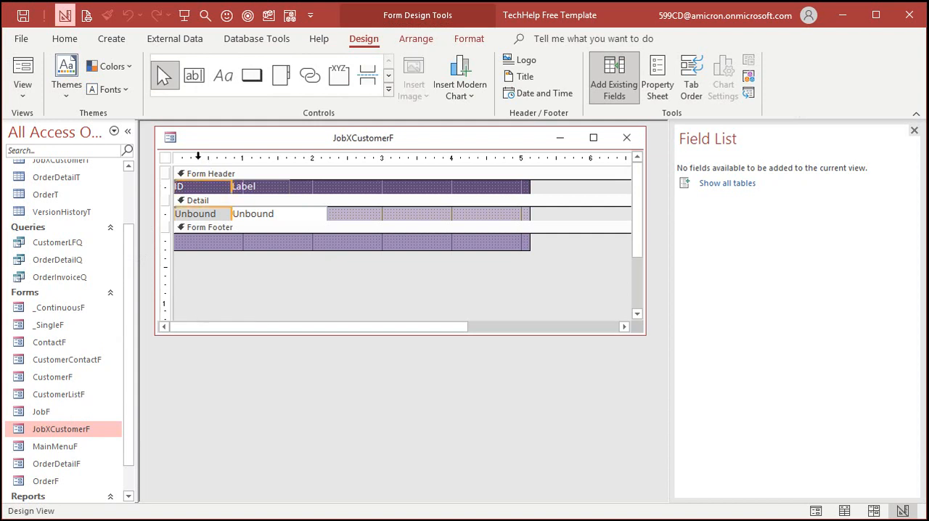
pyautogui.press('Delete')
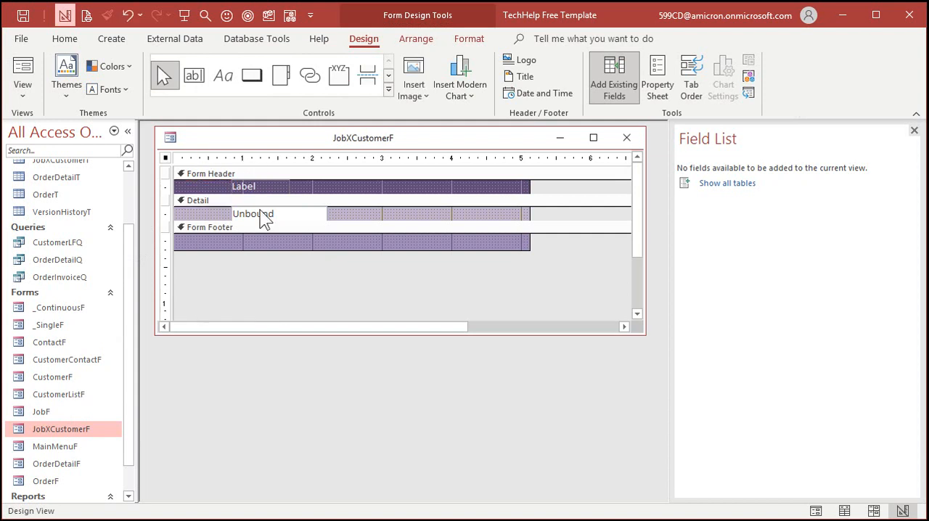
pyautogui.click(265, 218)
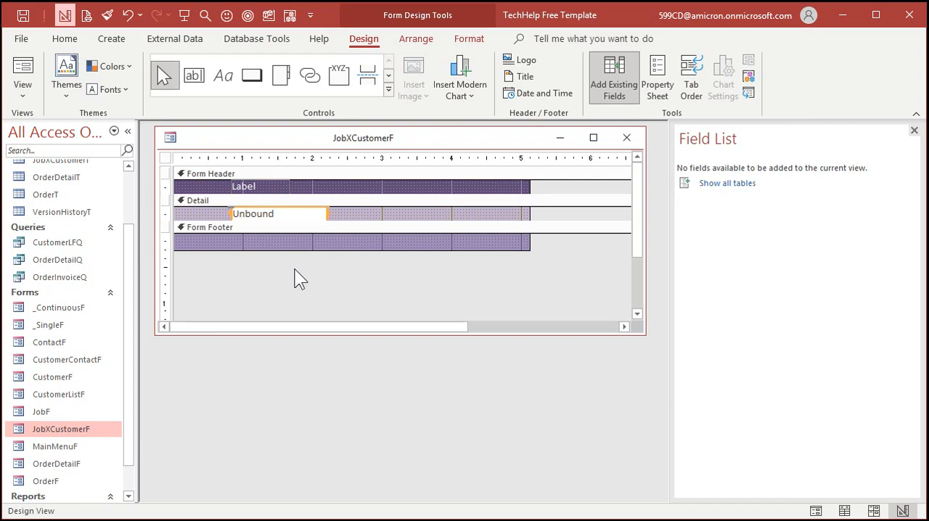
pyautogui.press('Delete')
# Step: Change the remaining header label's text to Customer and move it to the left edge of the form header
pyautogui.click(256, 190)
pyautogui.doubleClick(256, 190)
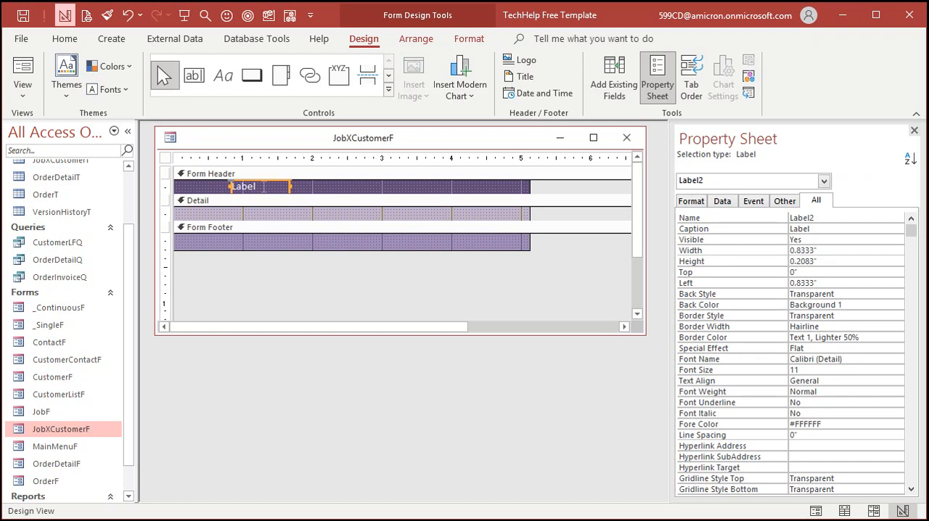
pyautogui.click(264, 187)
pyautogui.write('Customer')
pyautogui.click(301, 190)
pyautogui.click(273, 189)
pyautogui.moveTo(272, 189); pyautogui.dragTo(215, 187)
# Step: Set the form's record source to JobXCustomerT
pyautogui.click(166, 158)
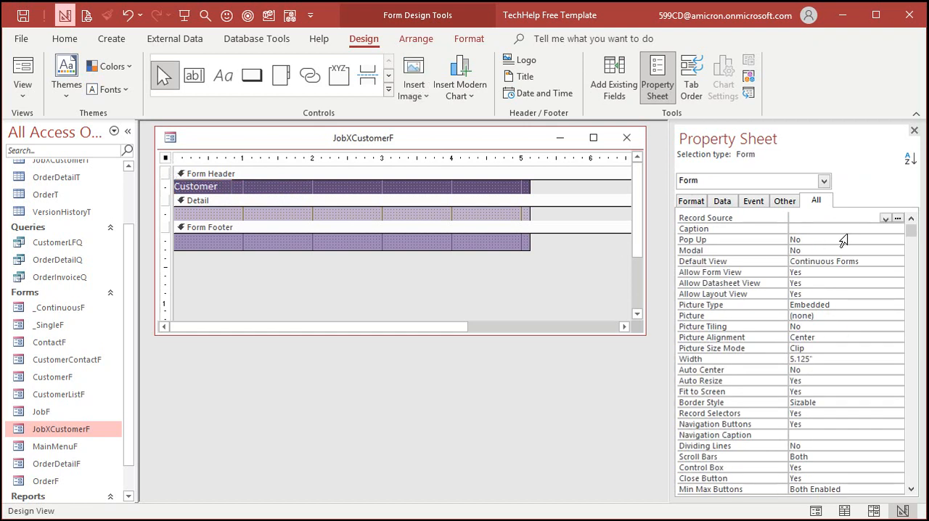
pyautogui.click(885, 218)
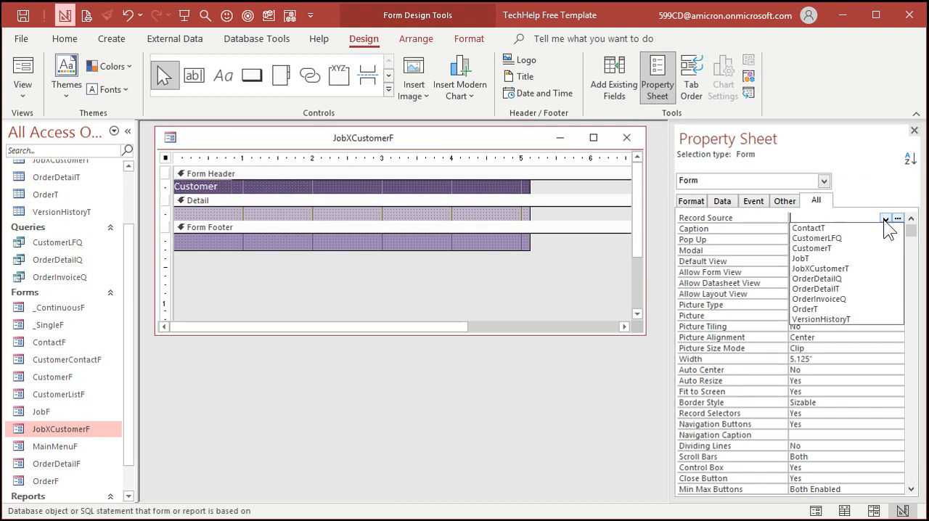
pyautogui.click(820, 269)
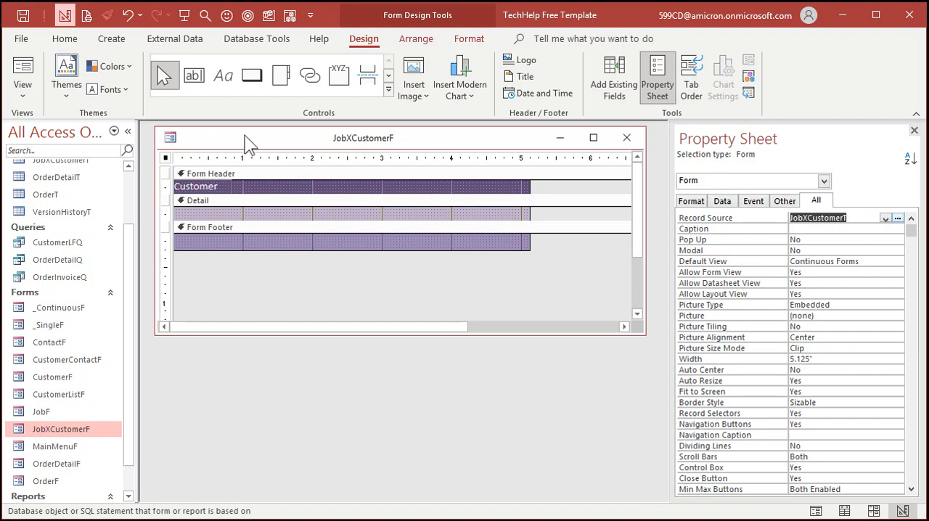
# Step: Check which fields are available for the form's Detail section, and close the field list
pyautogui.click(305, 220)
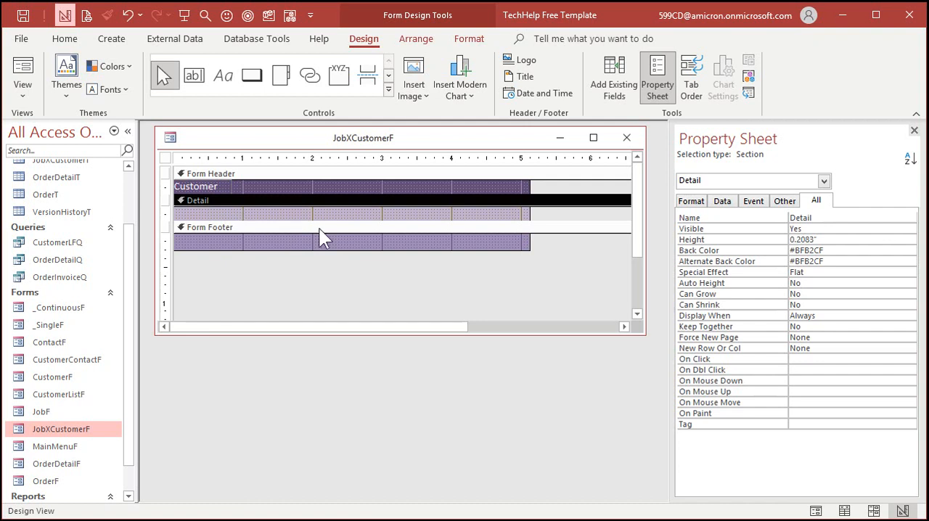
pyautogui.click(614, 79)
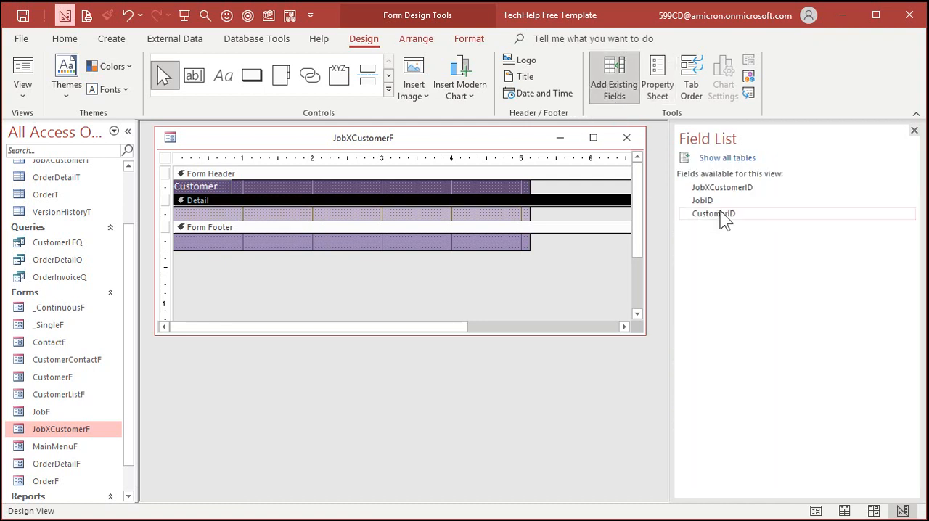
pyautogui.click(724, 215)
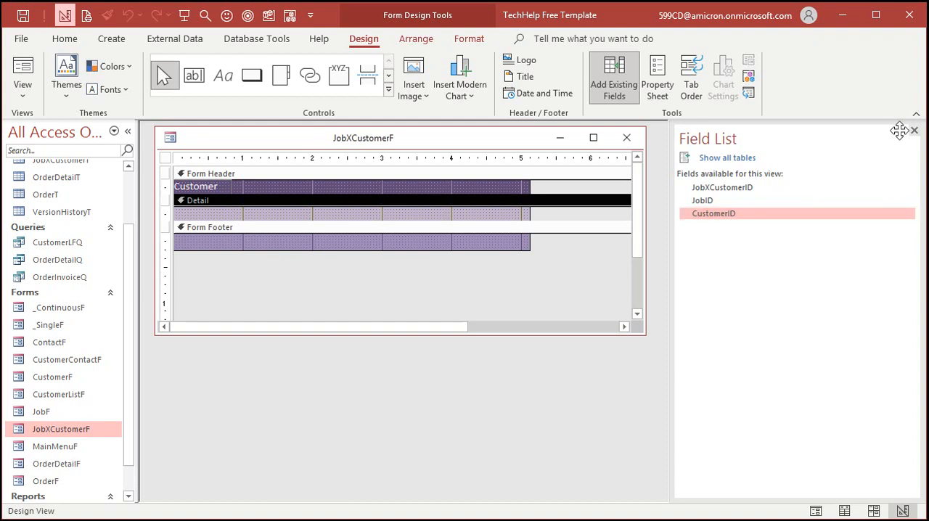
pyautogui.click(914, 130)
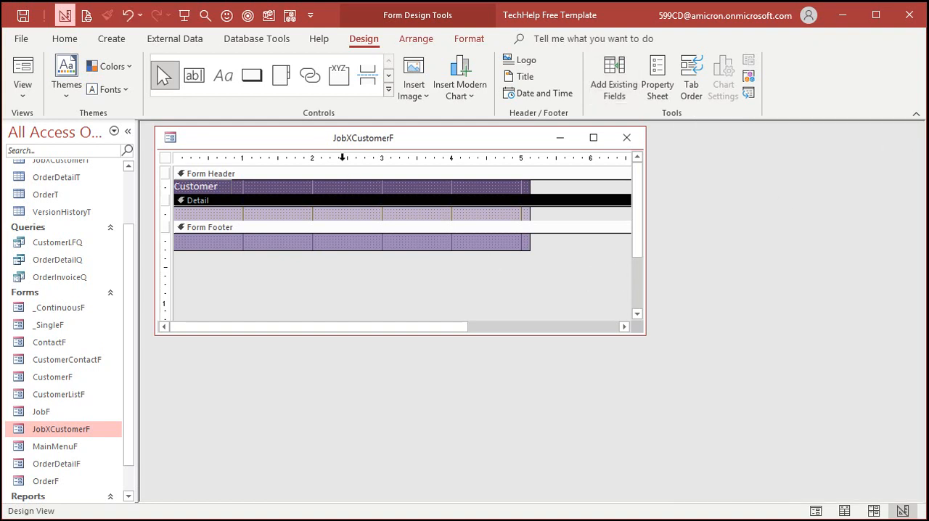
# Step: Open the Orders form by way of MainMenuF and the customer form, and expand its Customer combo box list
pyautogui.moveTo(332, 141); pyautogui.dragTo(451, 195)
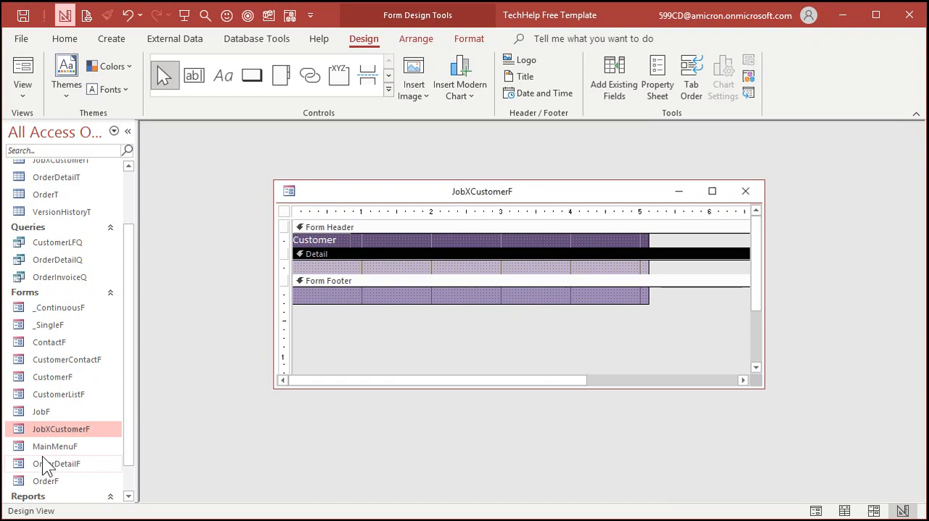
pyautogui.doubleClick(58, 447)
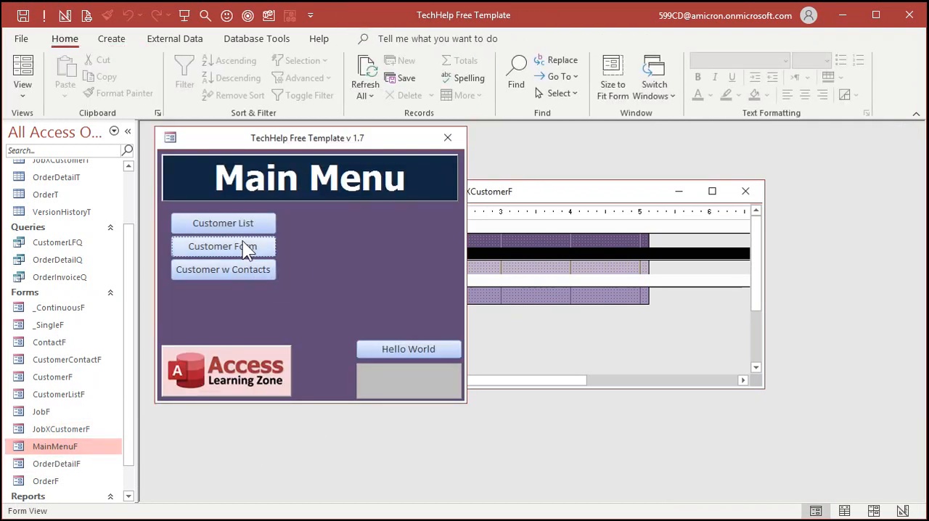
pyautogui.click(239, 244)
pyautogui.click(665, 315)
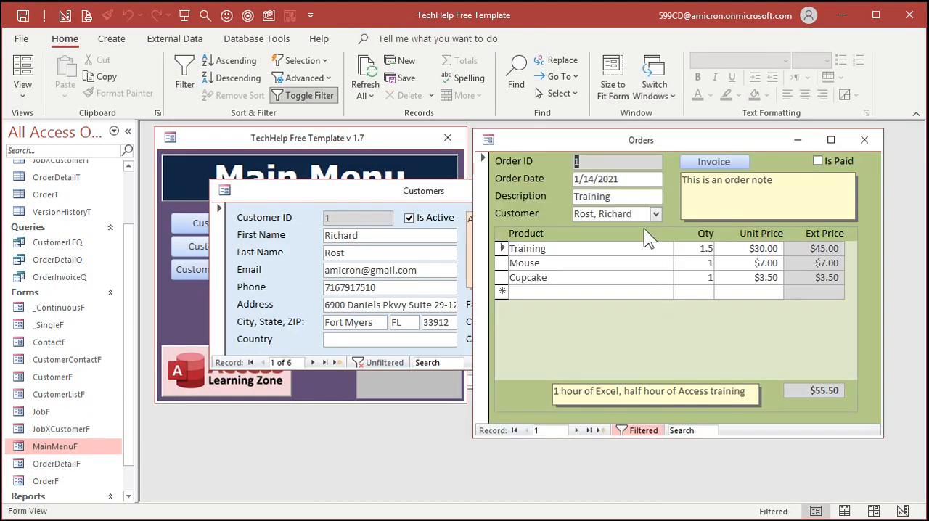
pyautogui.click(652, 213)
pyautogui.click(652, 212)
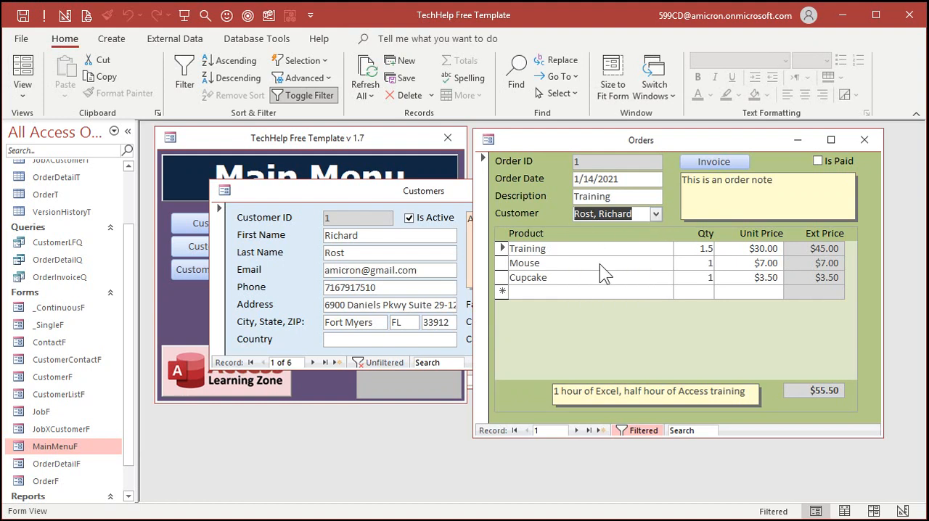
pyautogui.click(657, 211)
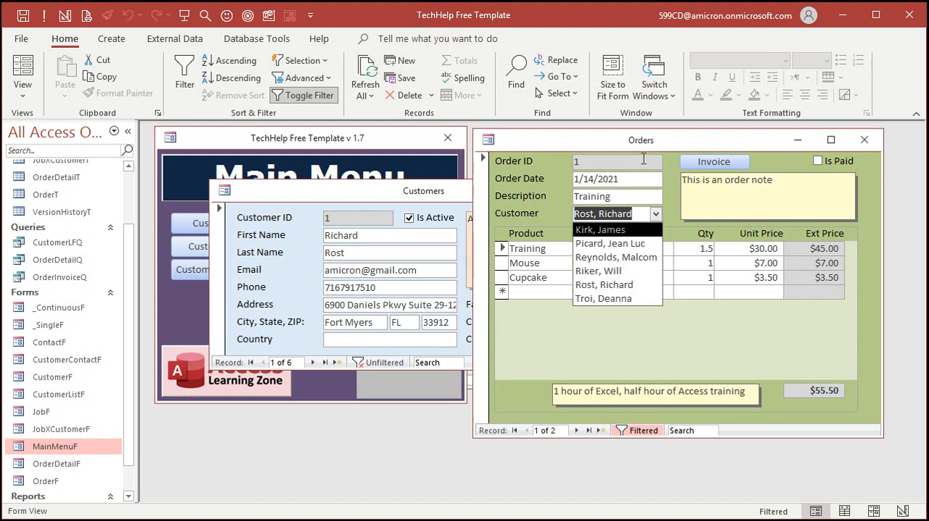
# Step: Copy the CustomerID combo box from the OrderF form in Design view, and close OrderF
pyautogui.rightClick(680, 152)
pyautogui.click(686, 203)
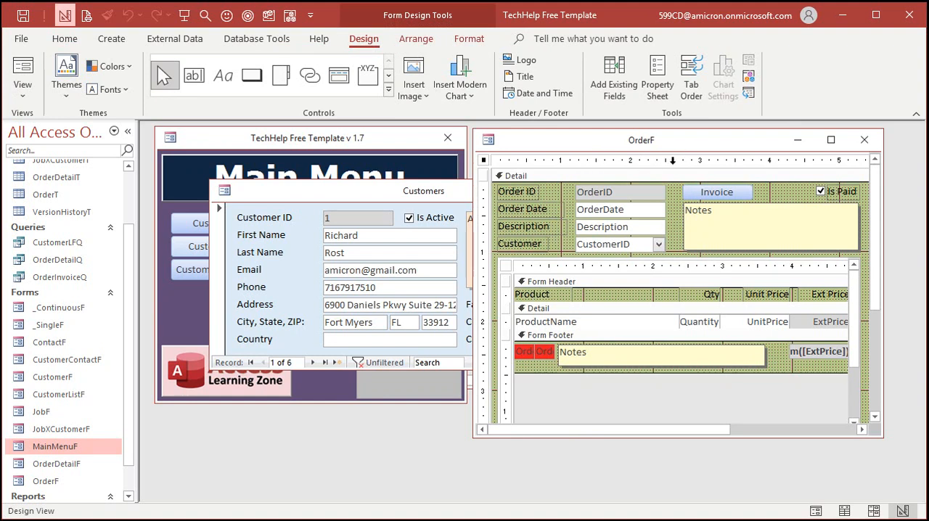
pyautogui.click(628, 243)
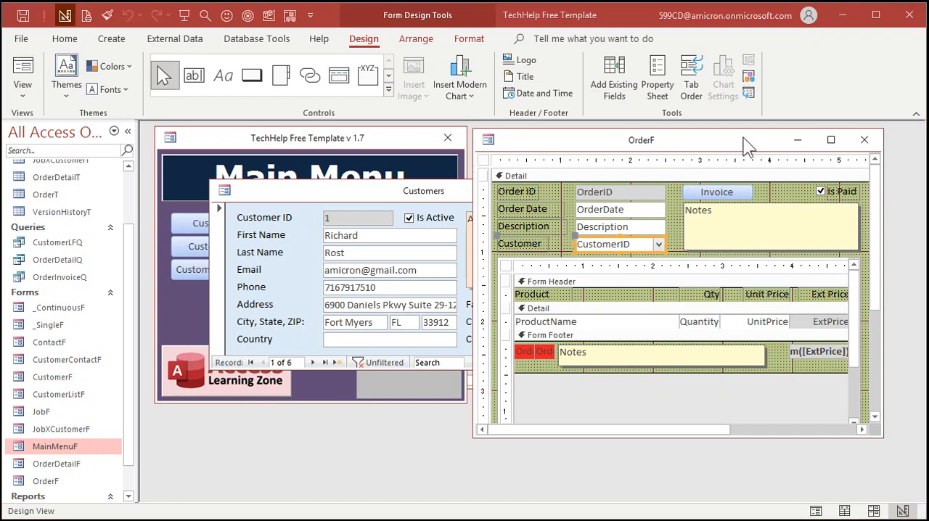
pyautogui.click(864, 140)
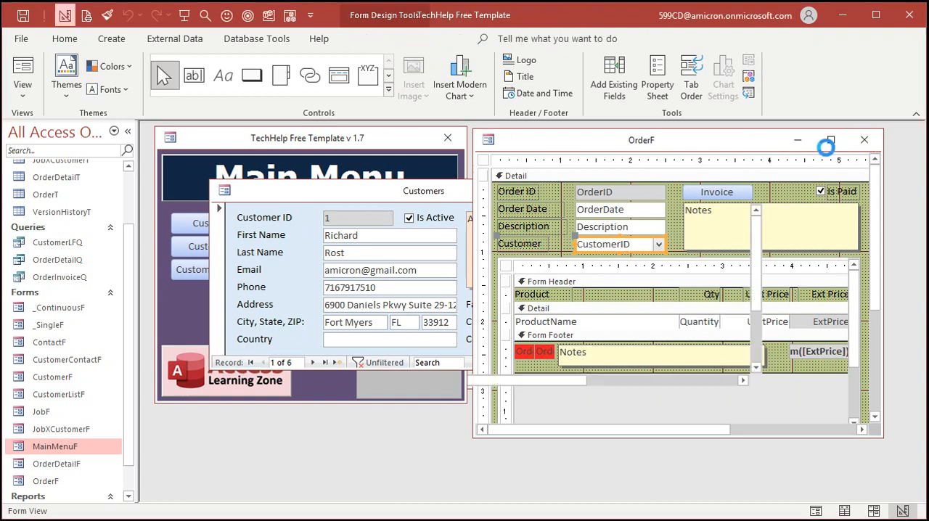
# Step: Paste the CustomerID combo box into JobXCustomerF's Detail section, delete its attached label and align it to the left edge
pyautogui.click(693, 191)
pyautogui.moveTo(642, 199); pyautogui.dragTo(551, 188)
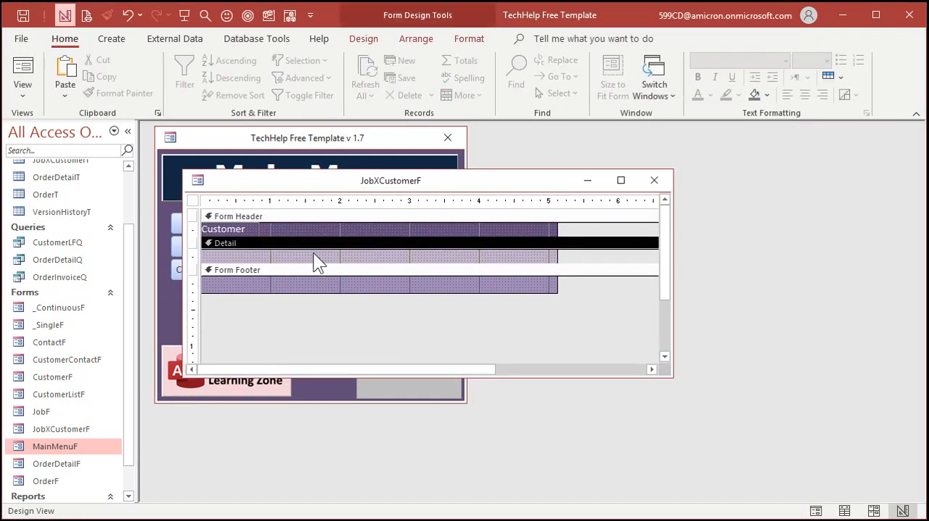
pyautogui.hotkey('ctrl', 'v')
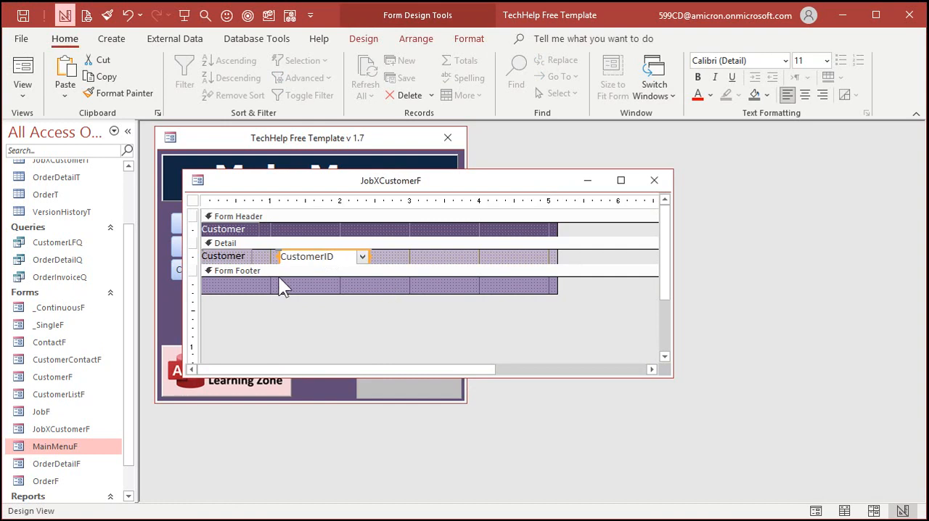
pyautogui.press('Delete')
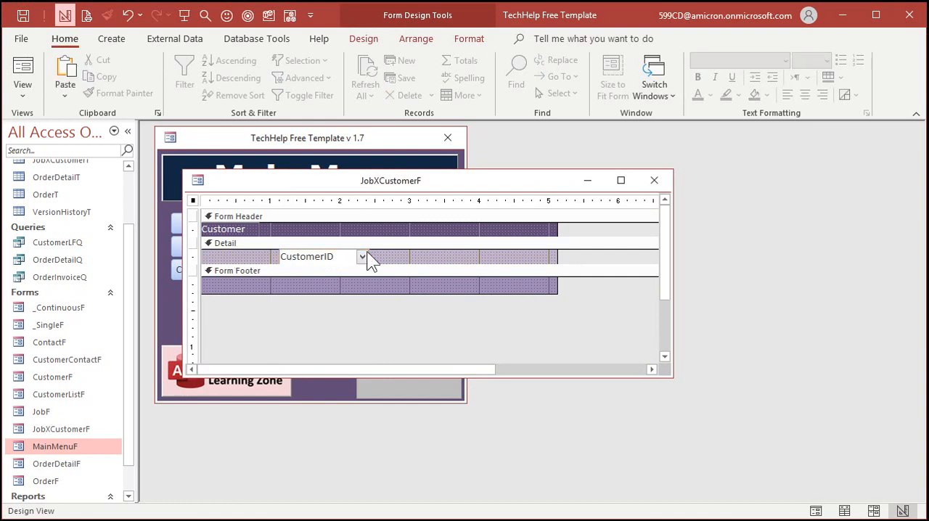
pyautogui.moveTo(335, 262); pyautogui.dragTo(258, 258)
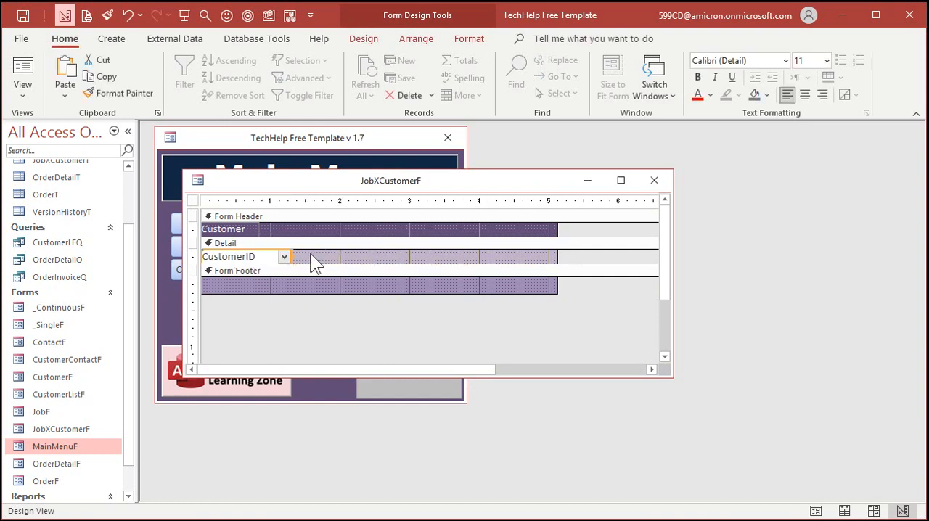
# Step: Set the pasted combo box's control source to CustomerID and close its properties
pyautogui.doubleClick(256, 257)
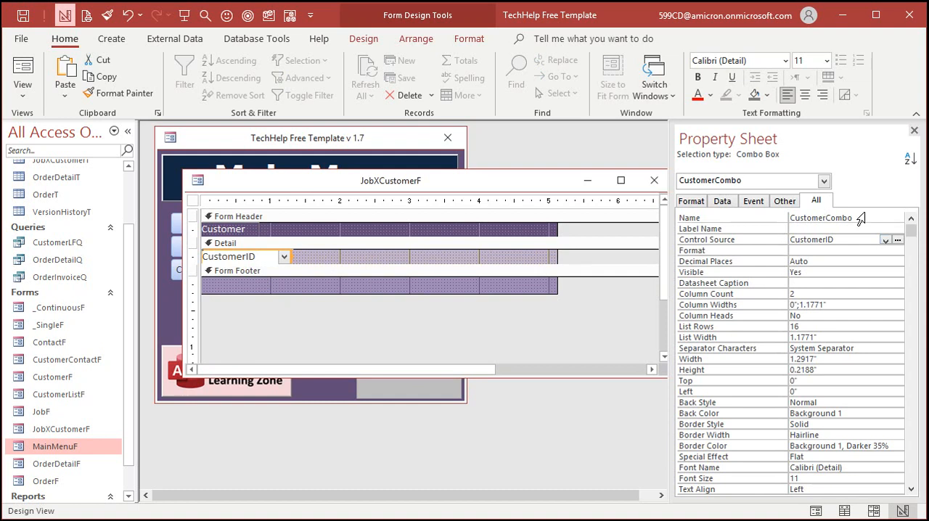
pyautogui.click(886, 240)
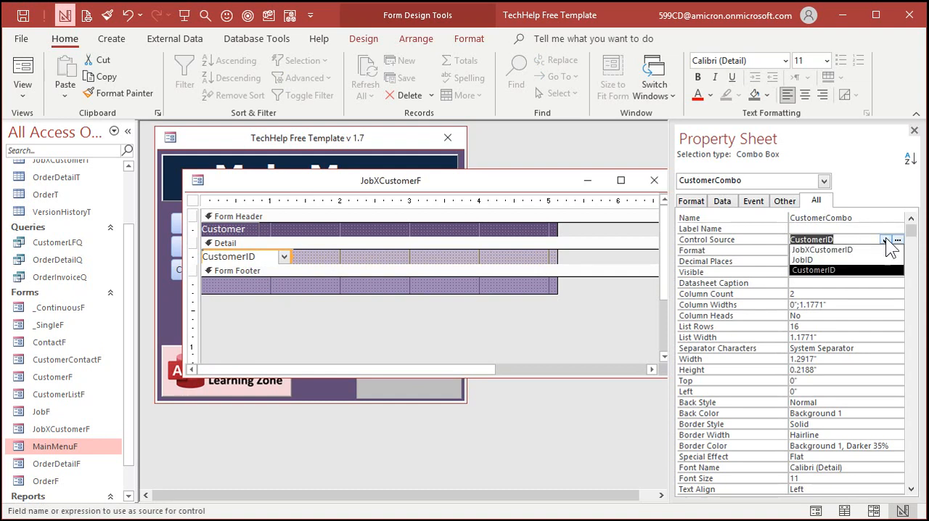
pyautogui.click(840, 270)
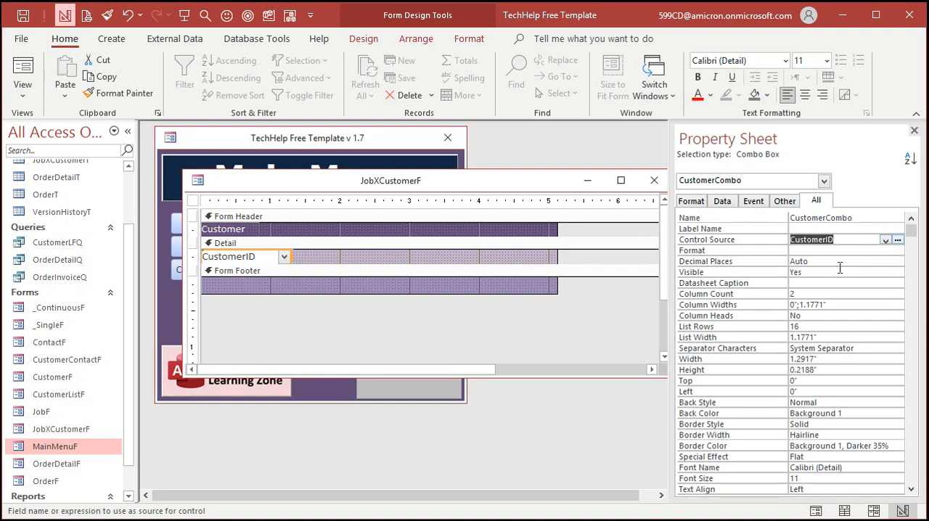
pyautogui.click(914, 130)
# Step: Narrow the JobXCustomerF form to the width of the CustomerID combo box, and close the form
pyautogui.click(501, 252)
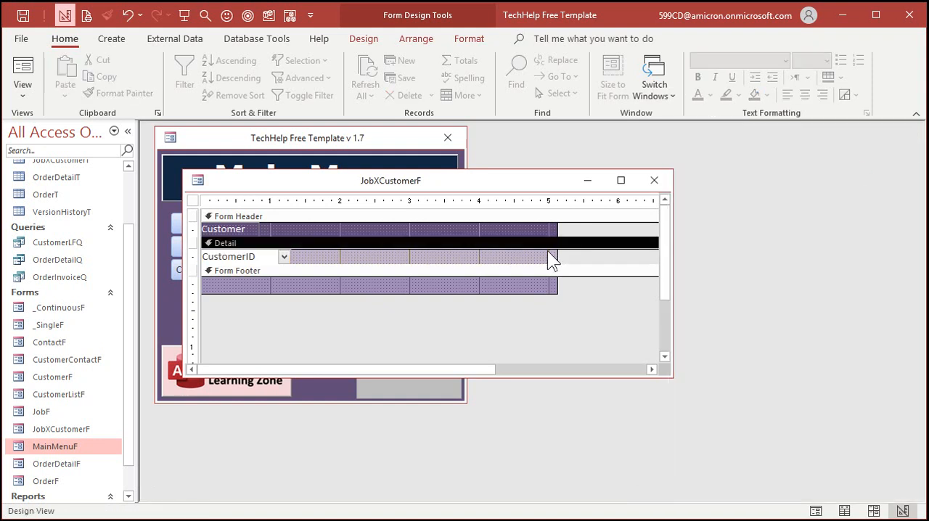
pyautogui.moveTo(558, 258); pyautogui.dragTo(290, 258)
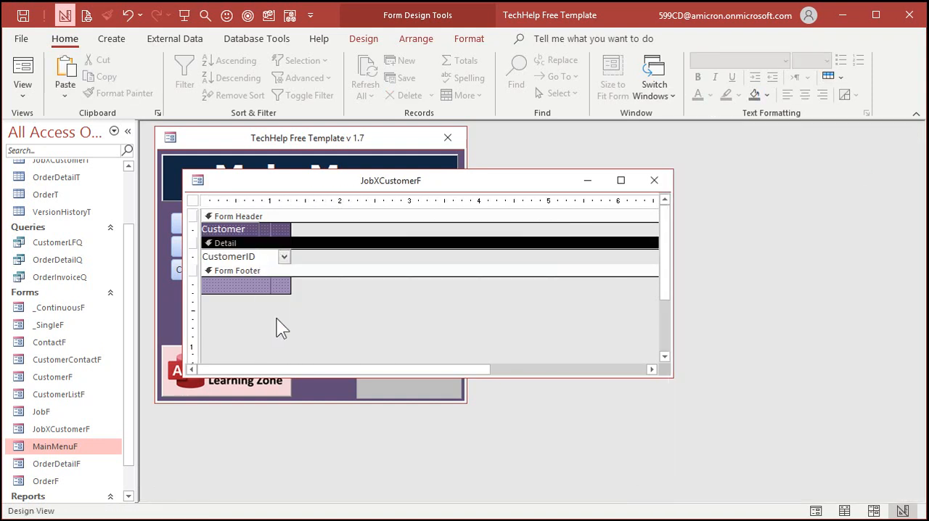
pyautogui.click(282, 329)
pyautogui.click(656, 180)
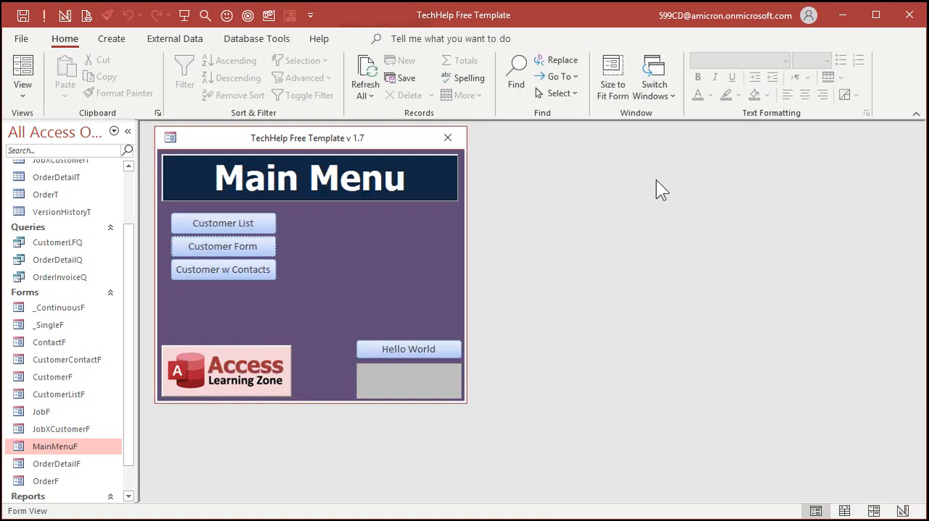
# Step: Open JobXCustomerF in Form view and add four records, choosing the second through fifth customers from the combo box list
pyautogui.doubleClick(77, 428)
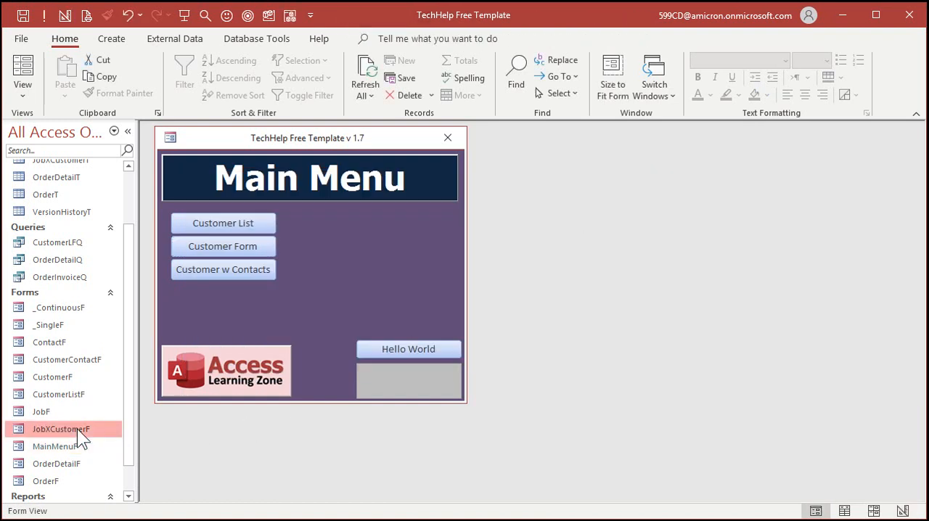
pyautogui.click(280, 214)
pyautogui.click(268, 246)
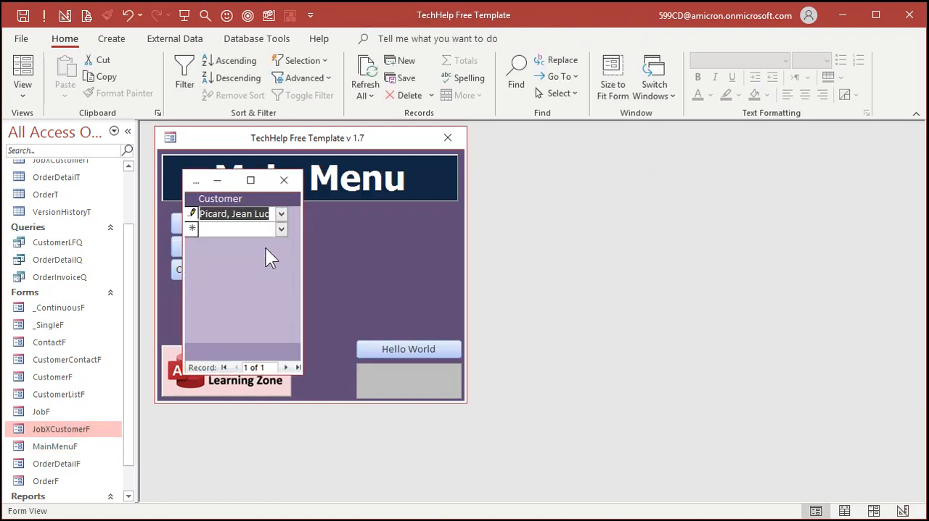
pyautogui.click(282, 231)
pyautogui.click(260, 273)
pyautogui.click(281, 245)
pyautogui.click(270, 302)
pyautogui.click(282, 260)
pyautogui.click(261, 331)
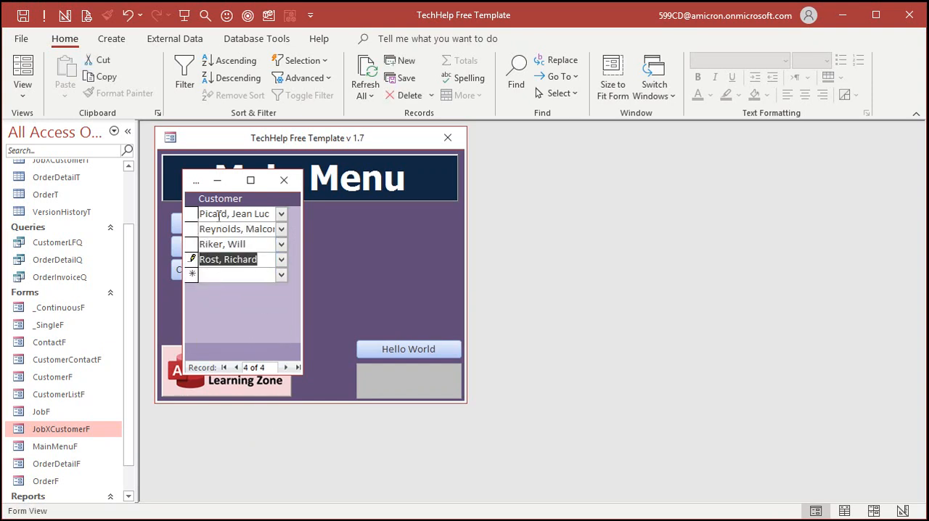
# Step: Close JobXCustomerF and open the JobXCustomerT table to examine the JobID values of the new records
pyautogui.click(283, 180)
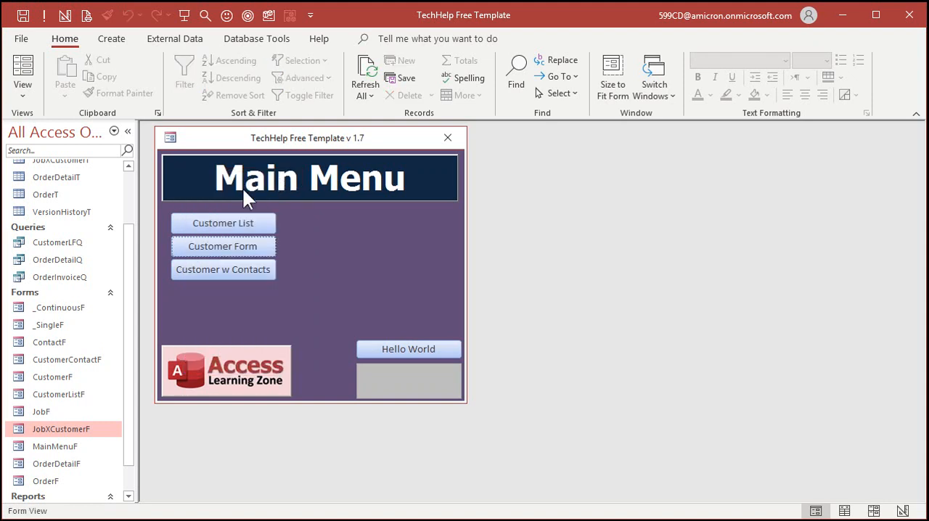
pyautogui.scroll(2, 127, 181)
pyautogui.doubleClick(57, 234)
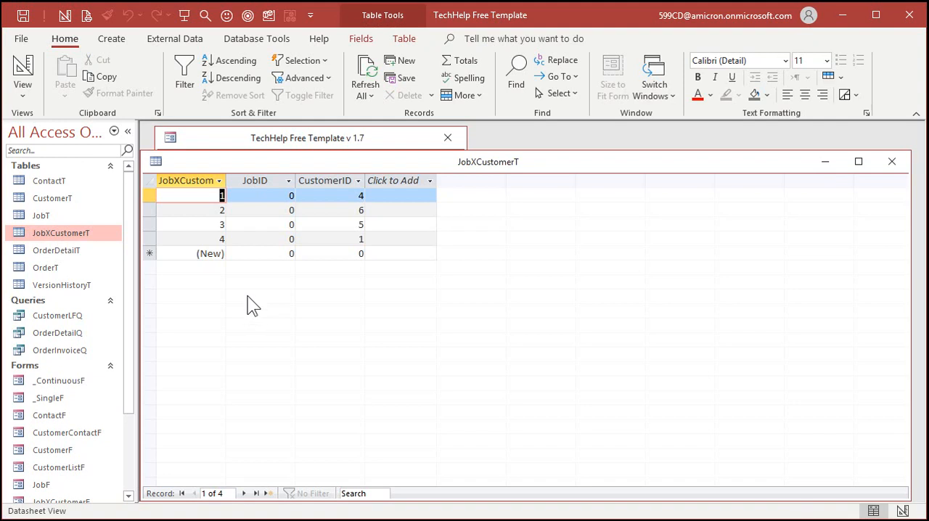
pyautogui.click(252, 181)
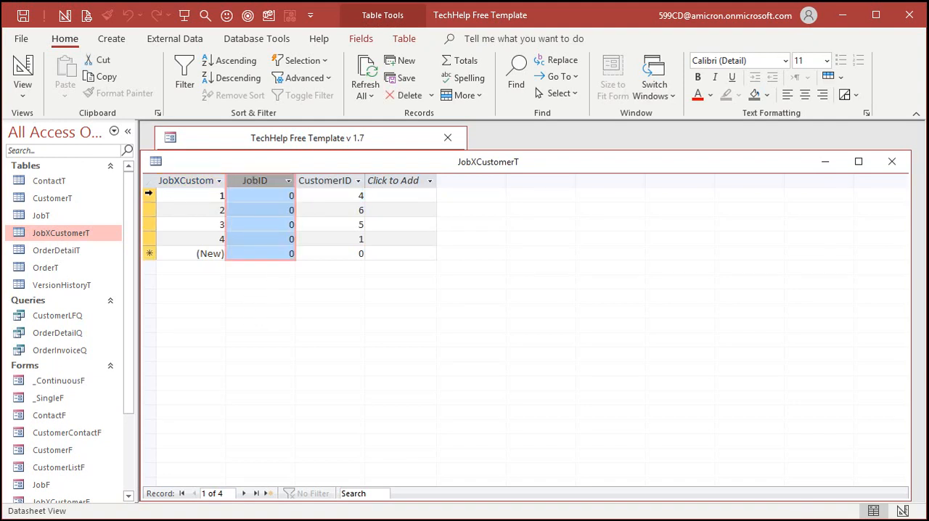
# Step: Delete all four records from the JobXCustomerT table and close the table
pyautogui.moveTo(148, 195); pyautogui.dragTo(144, 268)
pyautogui.press('Delete')
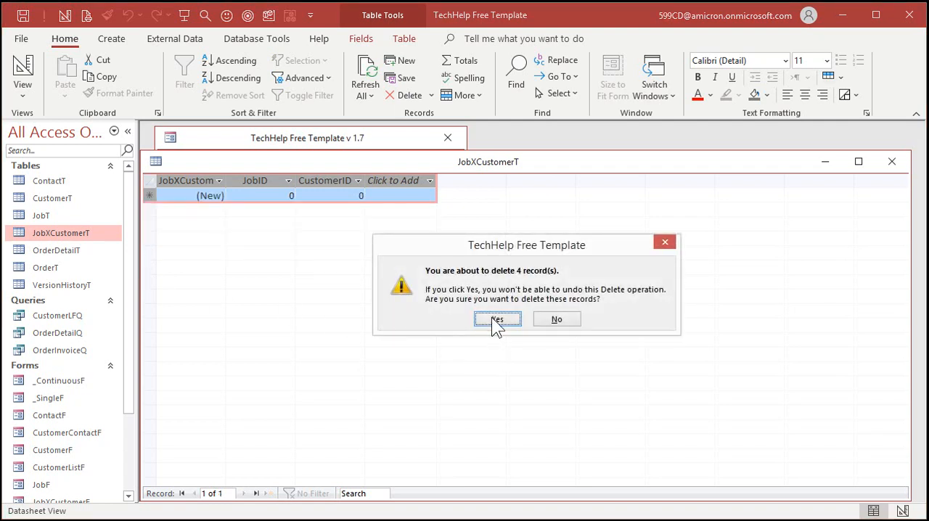
pyautogui.click(494, 321)
pyautogui.click(892, 161)
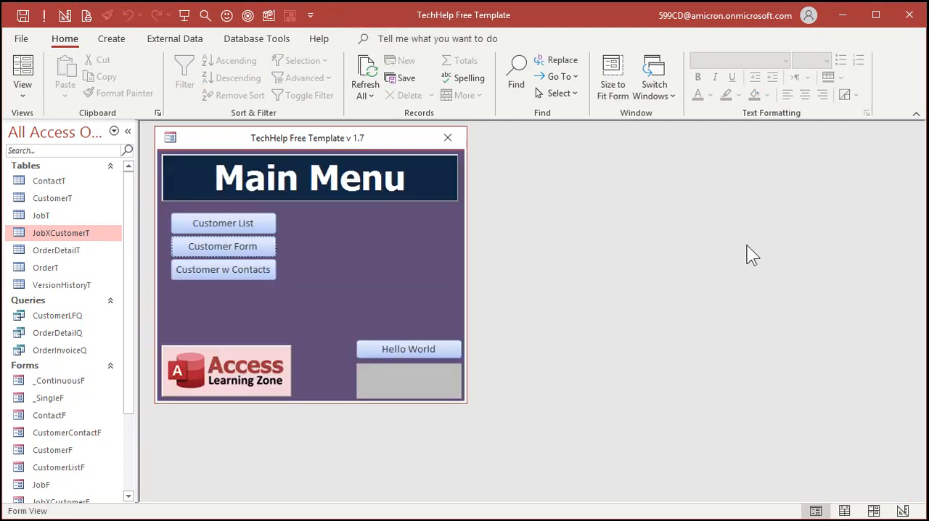
# Step: Open JobF in Design view and insert JobXCustomerF as a subform beside the job fields
pyautogui.scroll(-2, 126, 401)
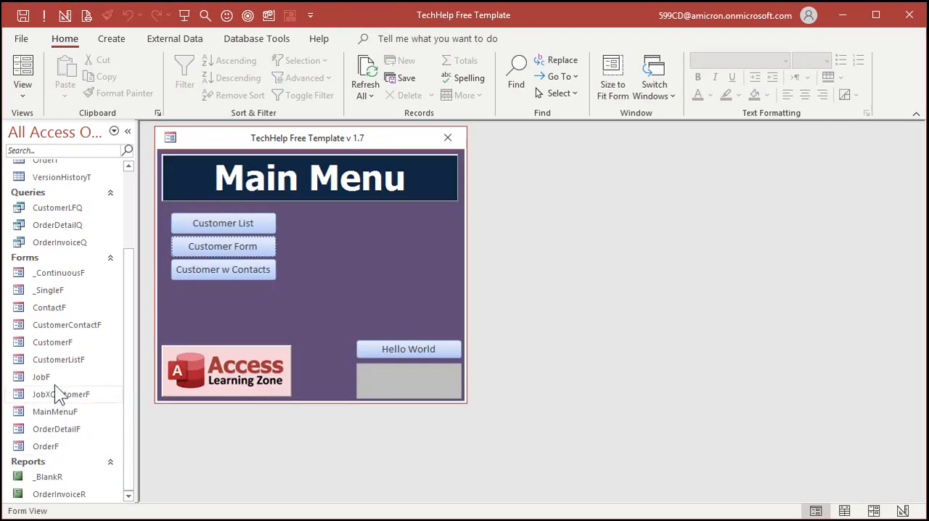
pyautogui.rightClick(54, 375)
pyautogui.click(107, 426)
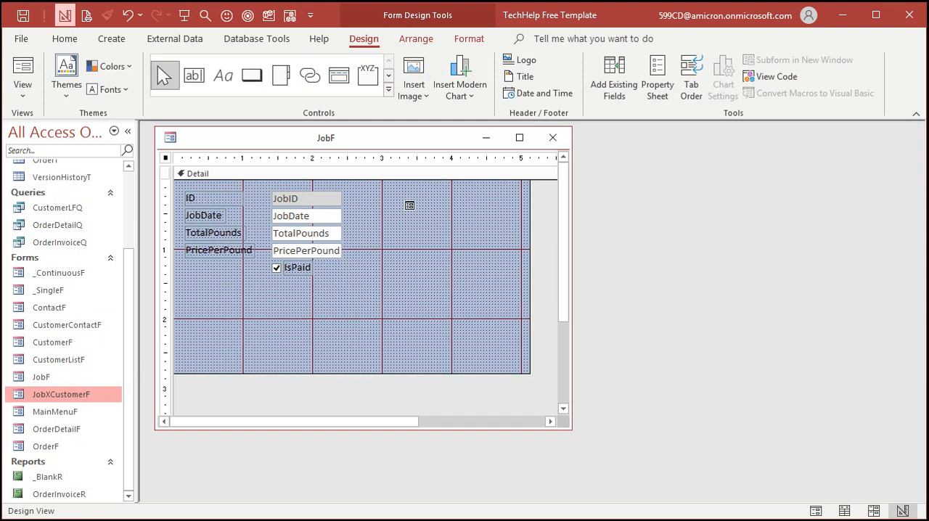
pyautogui.moveTo(409, 206); pyautogui.dragTo(410, 206)
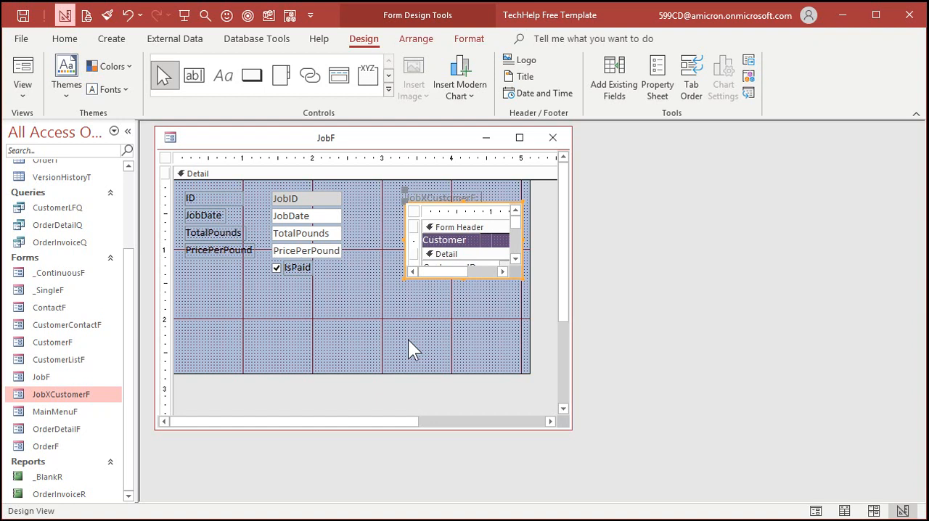
# Step: Delete the subform's label, shift the subform up beside the job fields and enlarge it, and close JobF
pyautogui.click(455, 193)
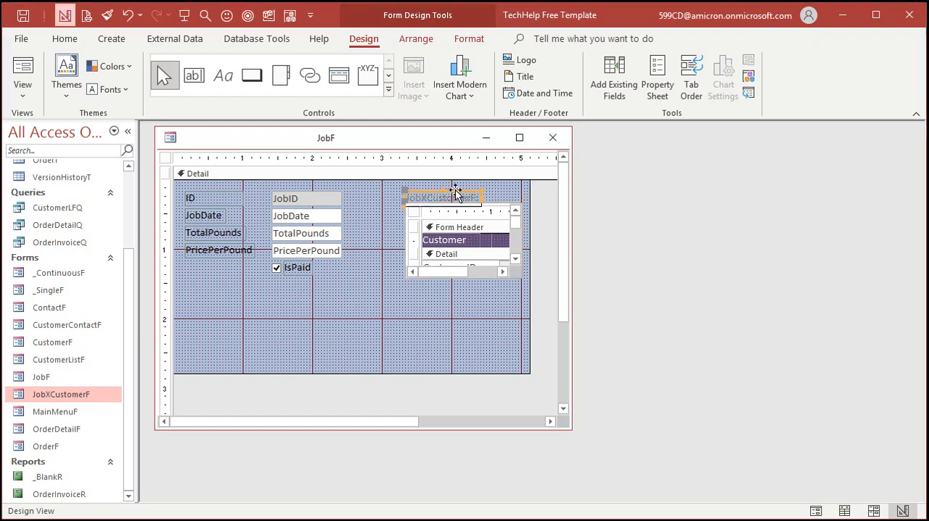
pyautogui.press('Delete')
pyautogui.moveTo(416, 200); pyautogui.dragTo(409, 191)
pyautogui.moveTo(480, 265); pyautogui.dragTo(521, 353)
pyautogui.click(280, 332)
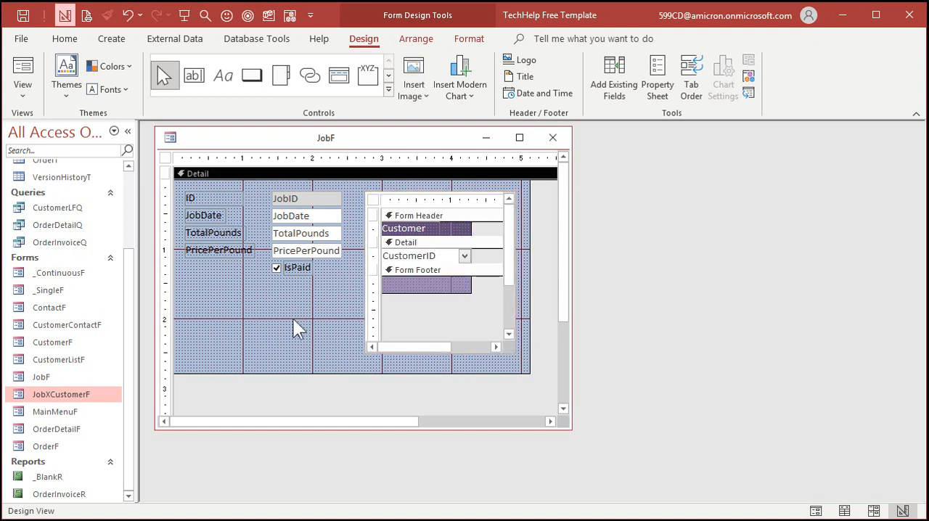
pyautogui.click(553, 138)
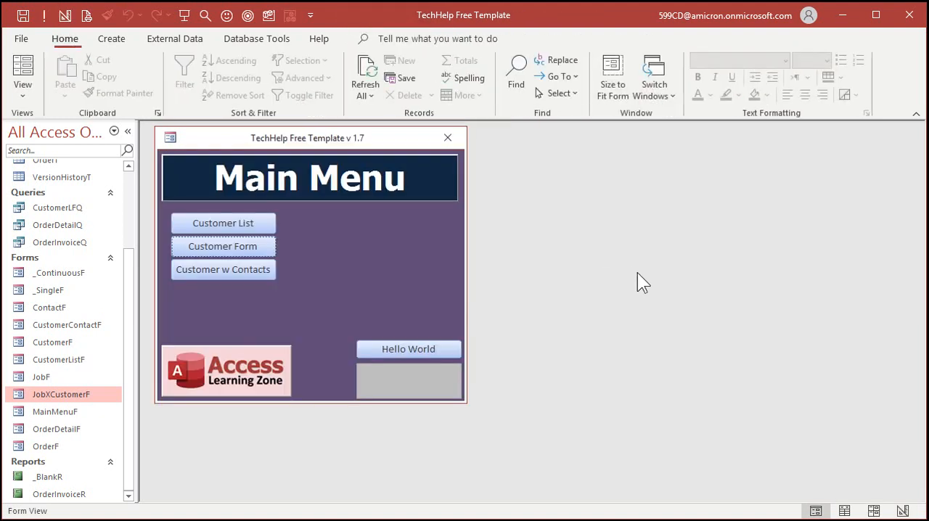
# Step: Close the main menu, open JobF, and assign the first, third and fourth customers in the list to the first job
pyautogui.click(448, 138)
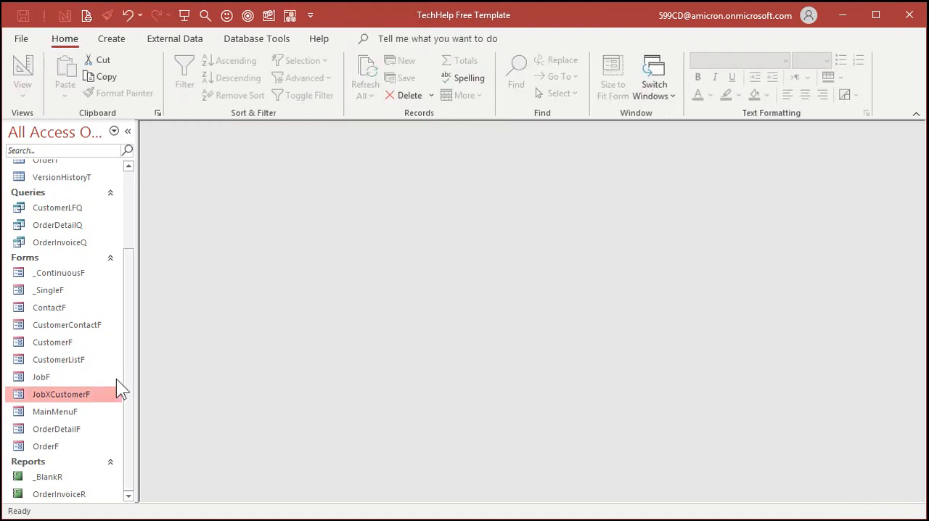
pyautogui.click(45, 377)
pyautogui.doubleClick(50, 377)
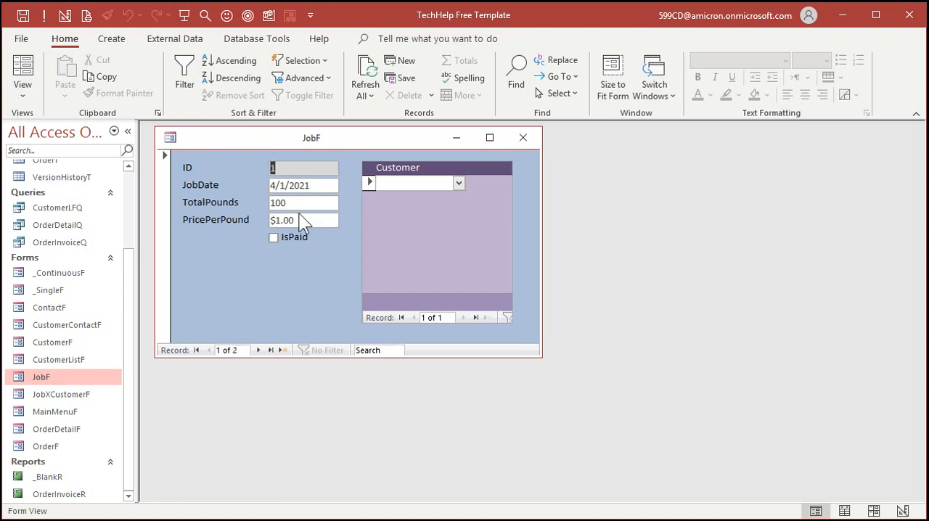
pyautogui.click(458, 183)
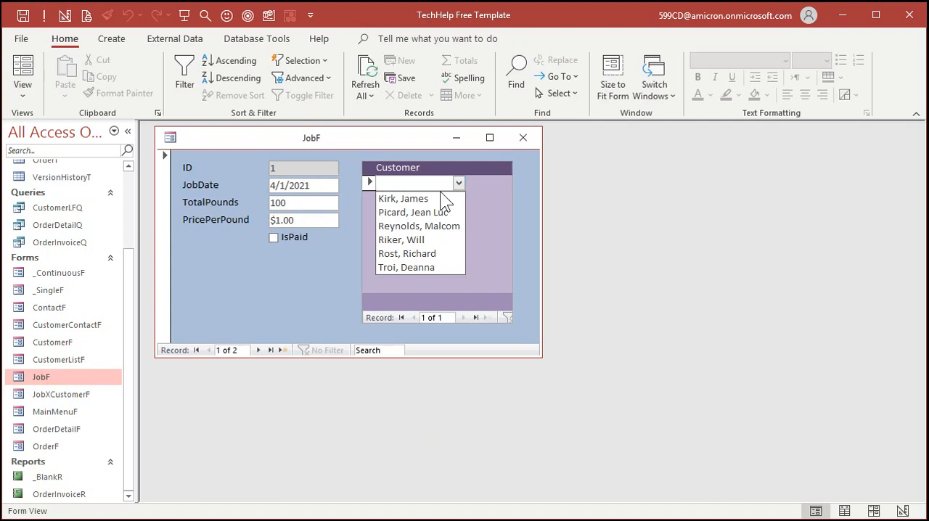
pyautogui.click(461, 201)
pyautogui.click(459, 198)
pyautogui.click(440, 242)
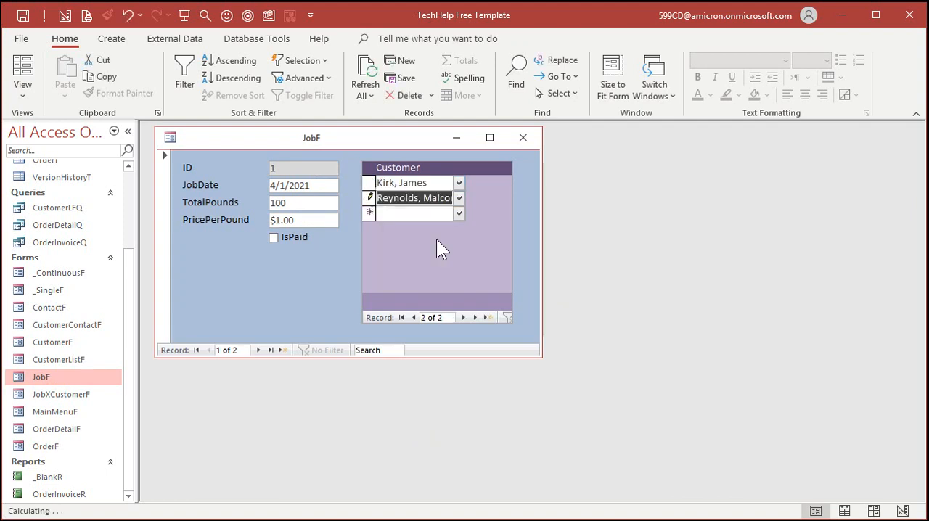
pyautogui.click(458, 213)
pyautogui.click(427, 270)
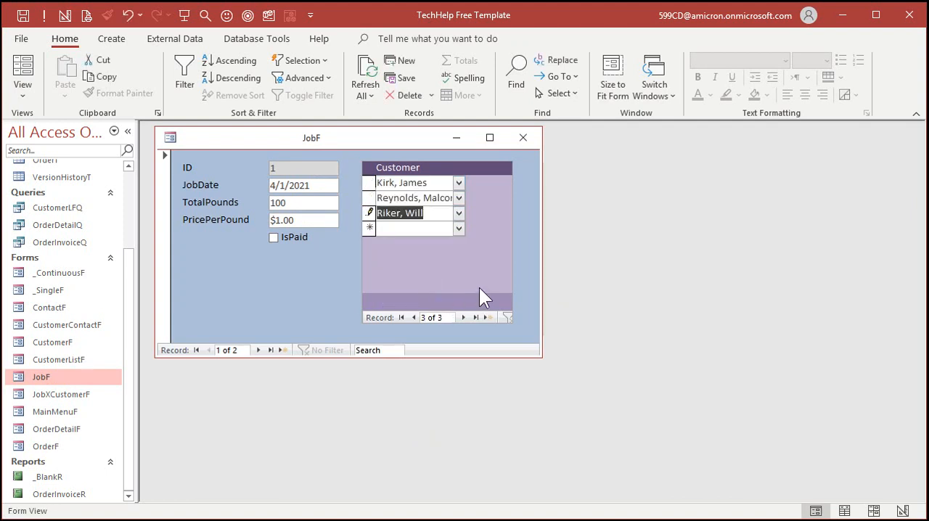
pyautogui.press('Tab')
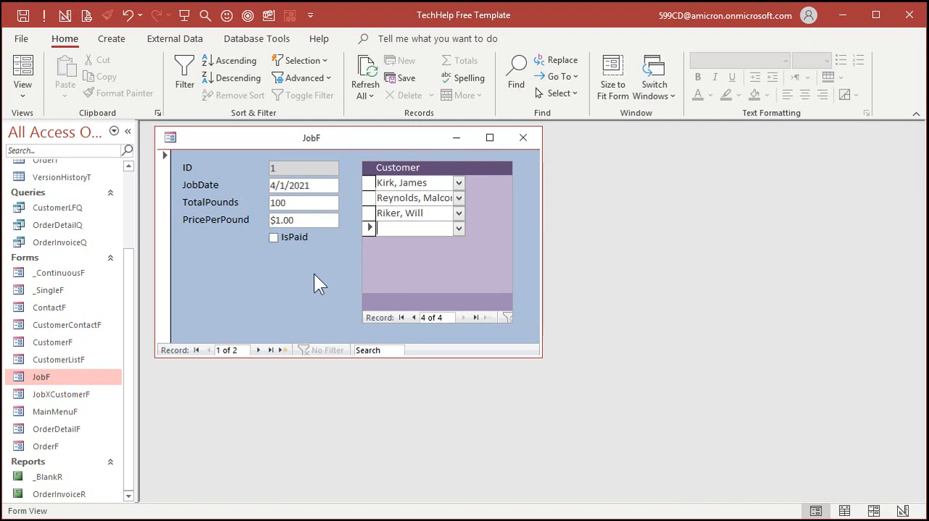
# Step: Assign the last customer in the list to the second job, and check the customers shown for both jobs
pyautogui.click(258, 351)
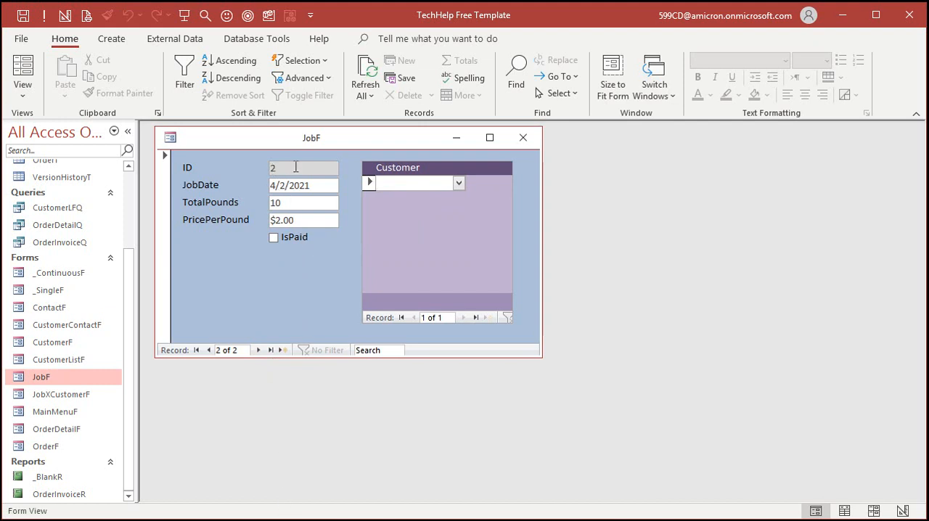
pyautogui.click(462, 184)
pyautogui.click(442, 264)
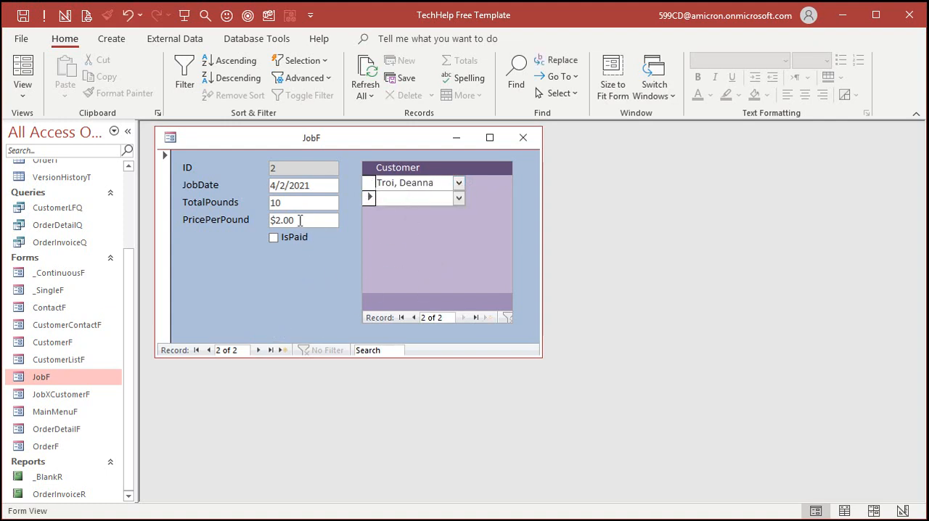
pyautogui.click(208, 350)
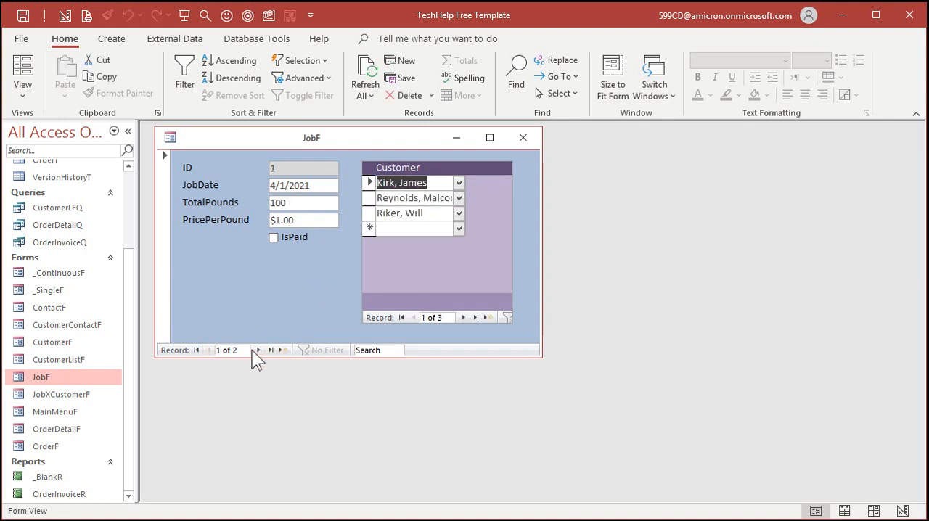
pyautogui.click(259, 350)
pyautogui.click(208, 350)
pyautogui.click(258, 350)
pyautogui.click(208, 350)
# Step: In JobF's Design view, move the IsPaid checkbox down and place a copy of the PricePerPound text box below the original
pyautogui.rightClick(276, 264)
pyautogui.click(319, 313)
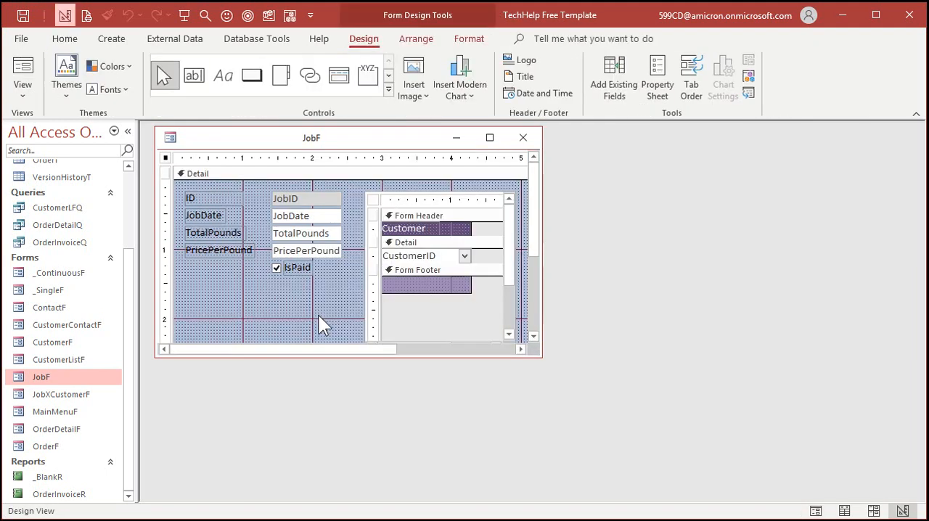
pyautogui.moveTo(277, 270); pyautogui.dragTo(277, 312)
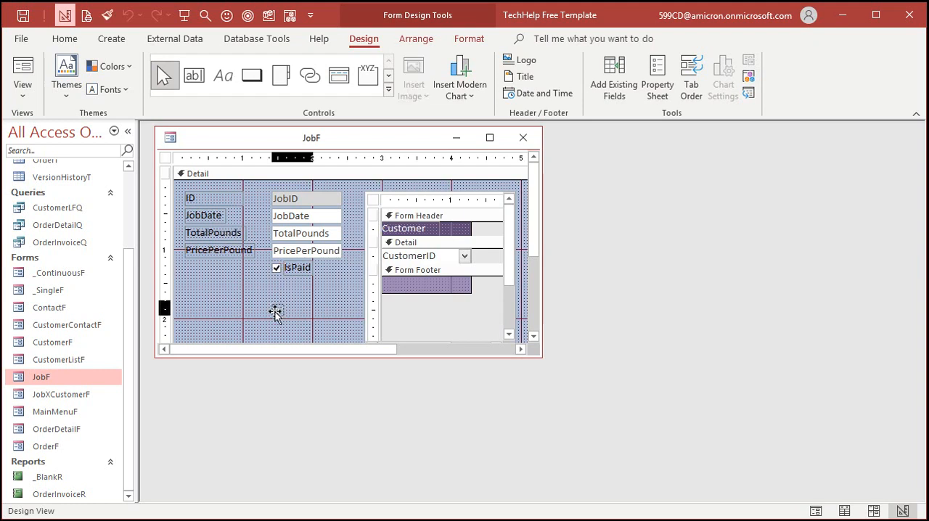
pyautogui.click(323, 294)
pyautogui.click(299, 257)
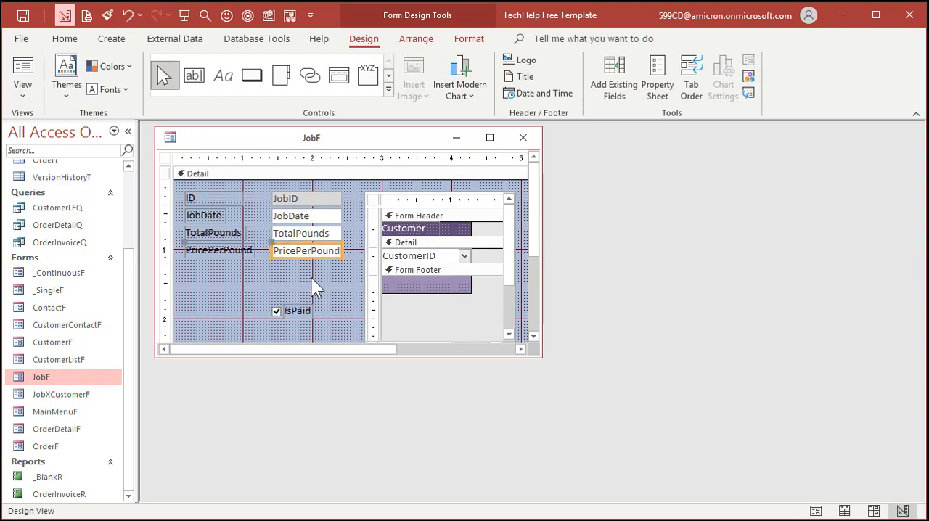
pyautogui.hotkey('ctrl', 'v')
pyautogui.click(325, 290)
pyautogui.moveTo(319, 272); pyautogui.dragTo(320, 269)
# Step: Change the copied text box's label caption to TotalValue
pyautogui.click(220, 268)
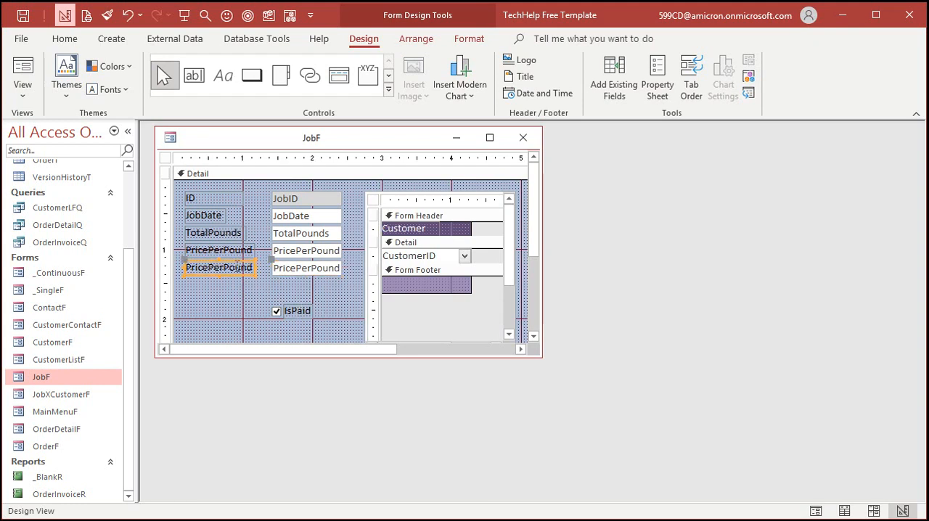
pyautogui.doubleClick(221, 268)
pyautogui.write('TotalValue')
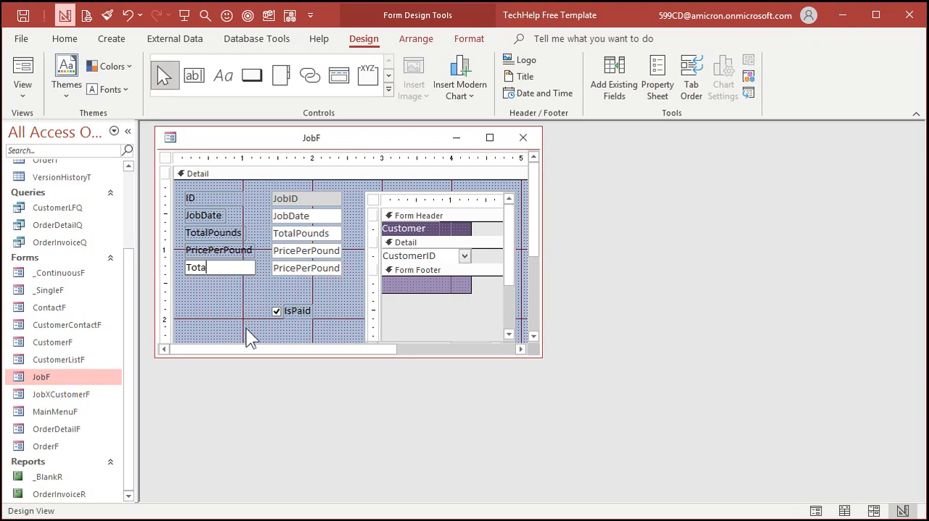
pyautogui.press('Return')
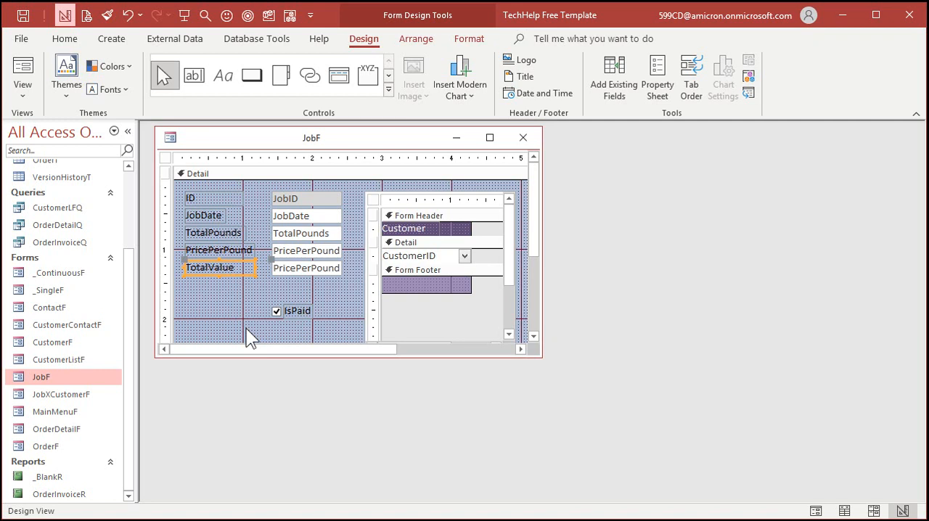
# Step: Open the copied text box's properties and set its name to TotalValue
pyautogui.click(324, 275)
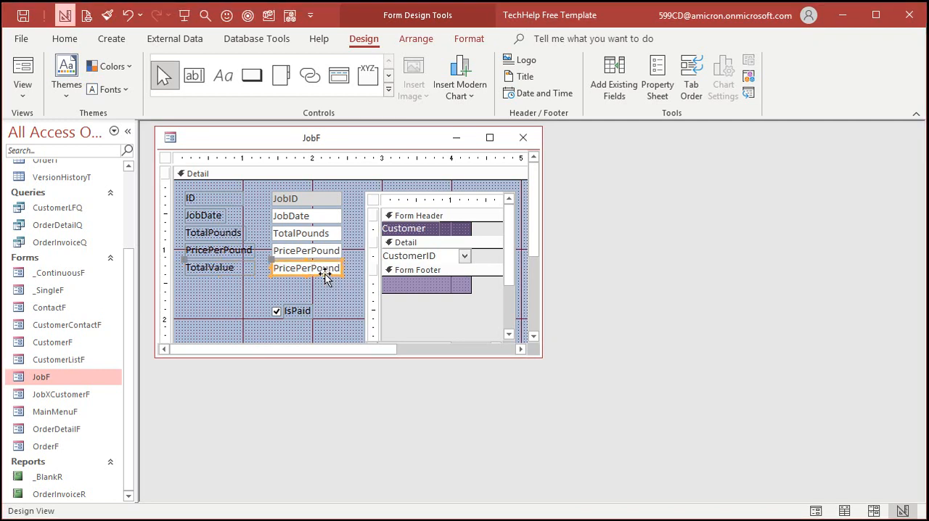
pyautogui.doubleClick(326, 274)
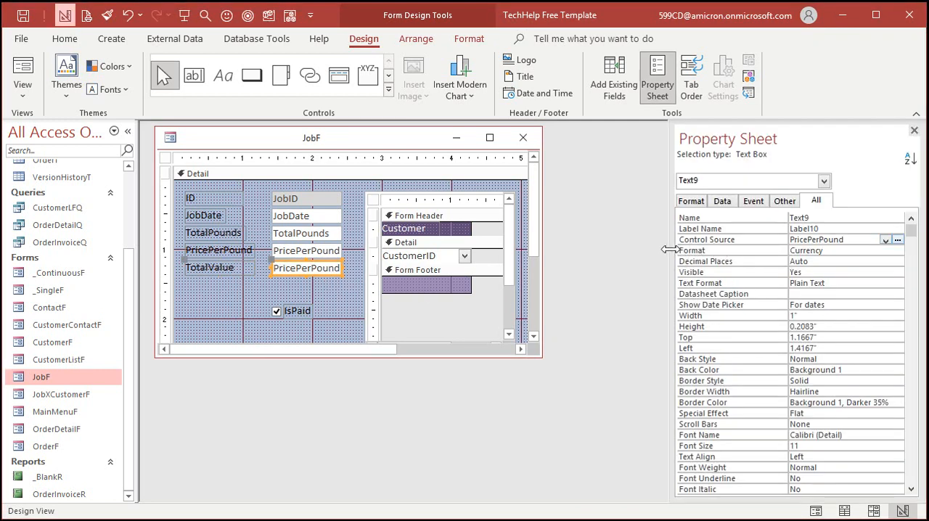
pyautogui.moveTo(672, 251); pyautogui.dragTo(600, 251)
pyautogui.doubleClick(754, 217)
pyautogui.write('TotalValue')
pyautogui.press('Tab')
pyautogui.press('Tab')
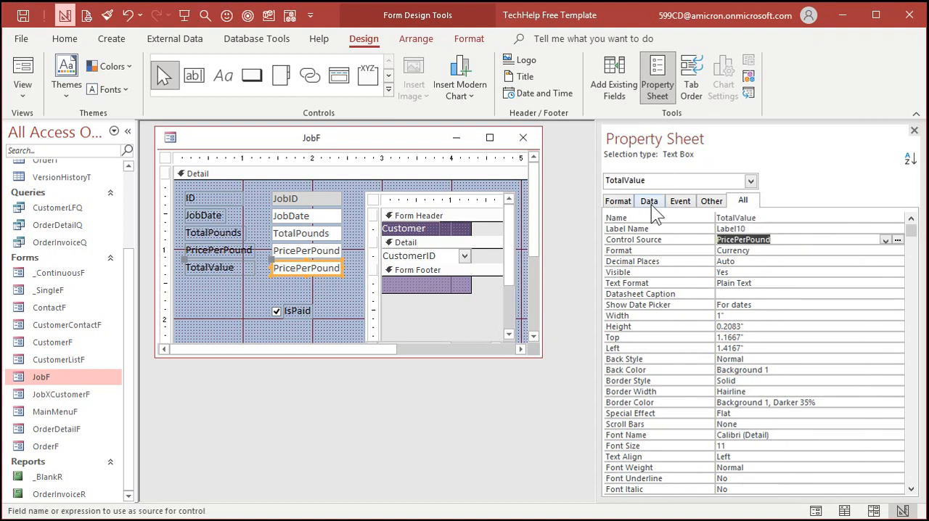
# Step: Set the TotalValue text box's control source to =[PricePerPound]*[TotalPounds]
pyautogui.write('=')
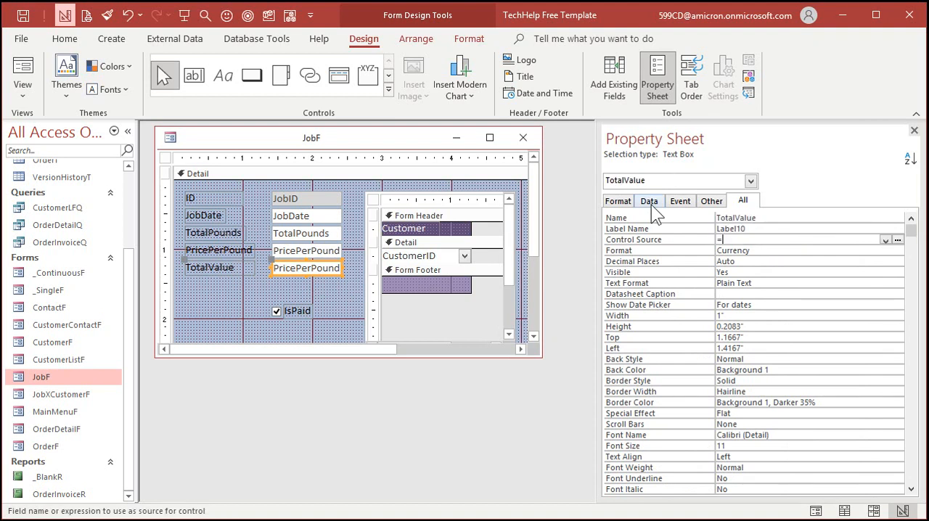
pyautogui.write('PricePerPound*[TotalPounds]')
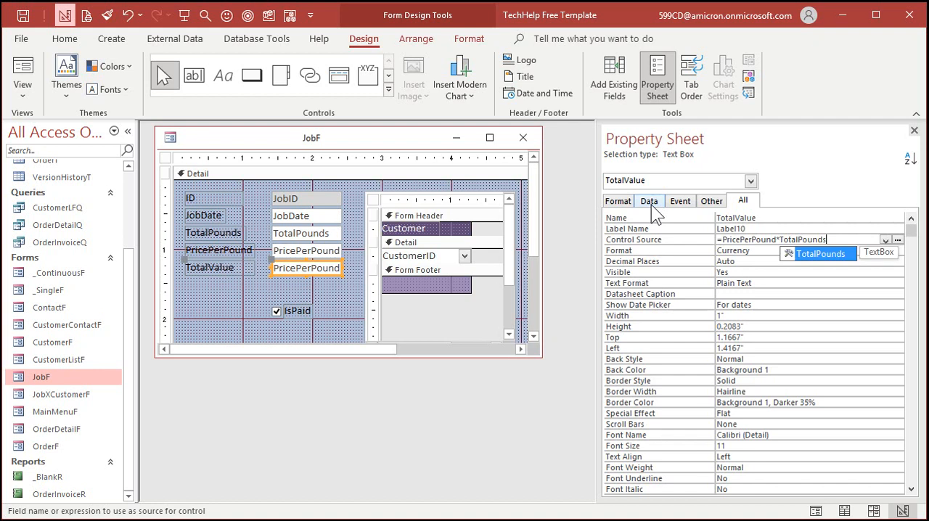
pyautogui.press('Return')
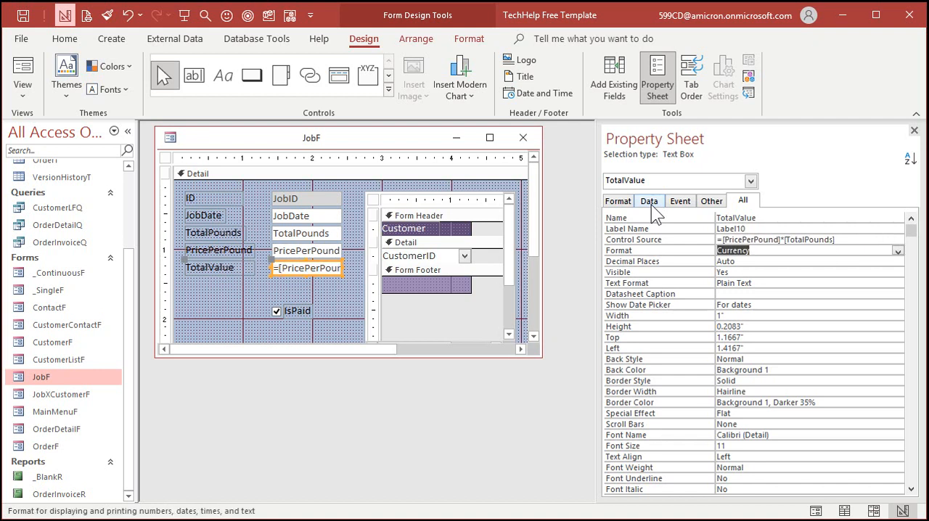
# Step: Give the TotalValue text box a light gray background fill, and close JobF
pyautogui.click(467, 37)
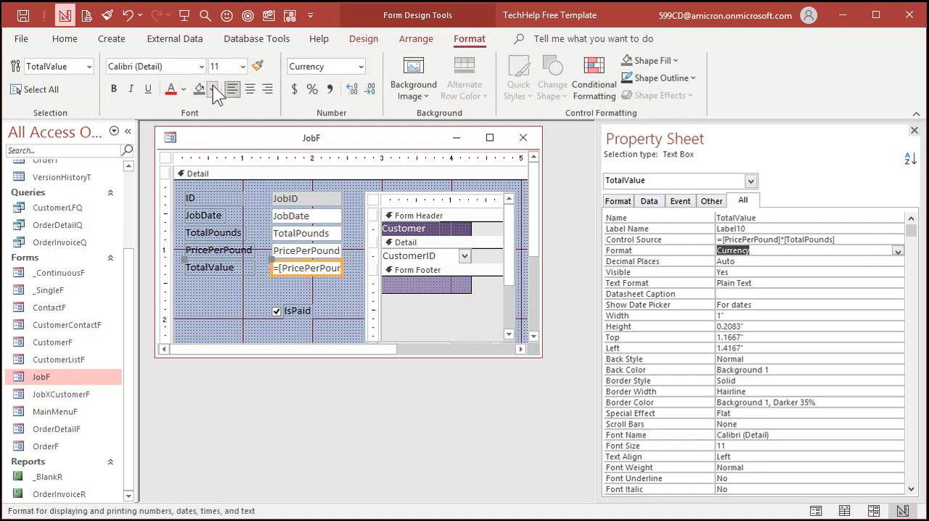
pyautogui.click(213, 89)
pyautogui.click(199, 277)
pyautogui.click(352, 295)
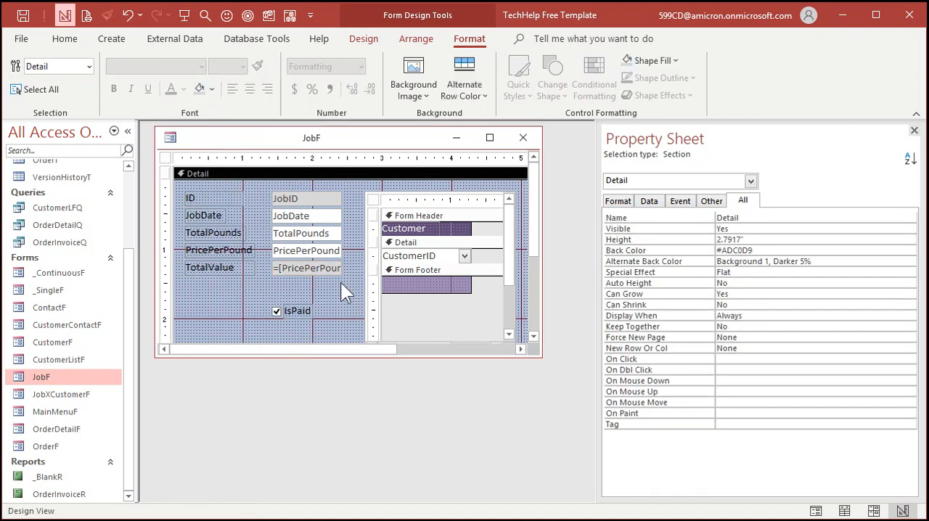
pyautogui.click(523, 137)
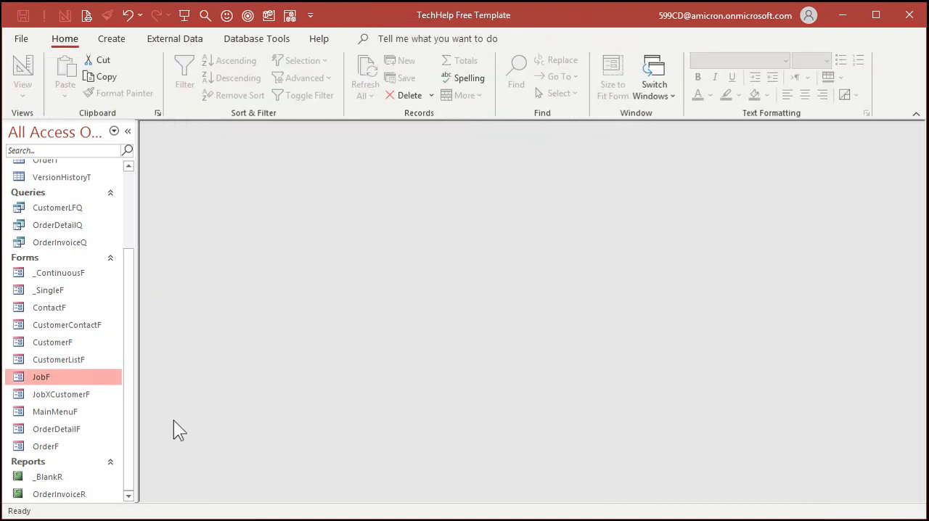
# Step: Open JobF, test TotalValue by setting the first job's TotalPounds to 200 and back to 100, and view the second job
pyautogui.doubleClick(65, 378)
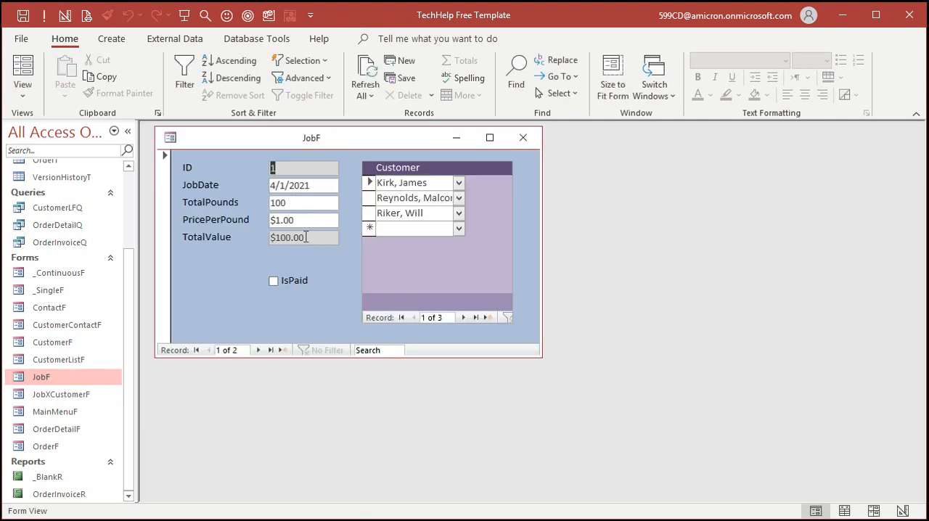
pyautogui.click(254, 195)
pyautogui.write('200')
pyautogui.press('Tab')
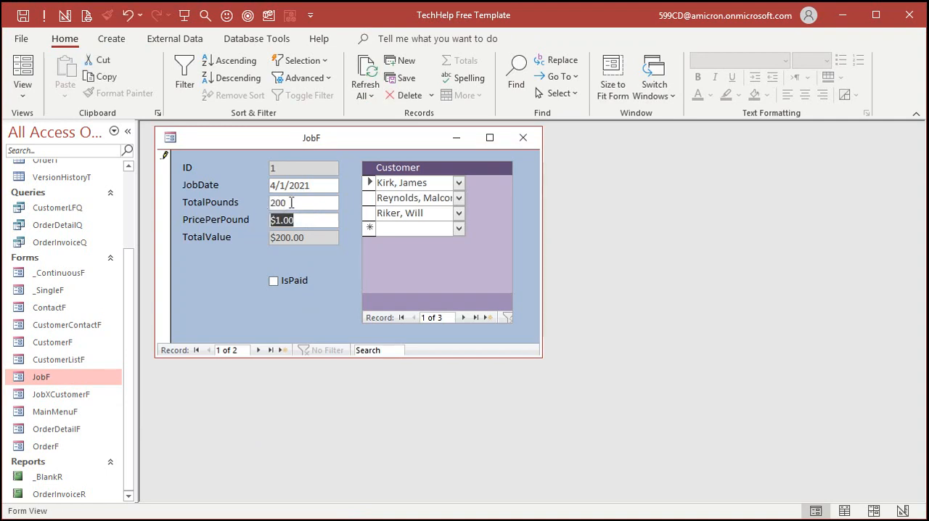
pyautogui.click(237, 202)
pyautogui.write('100')
pyautogui.press('Tab')
pyautogui.click(258, 349)
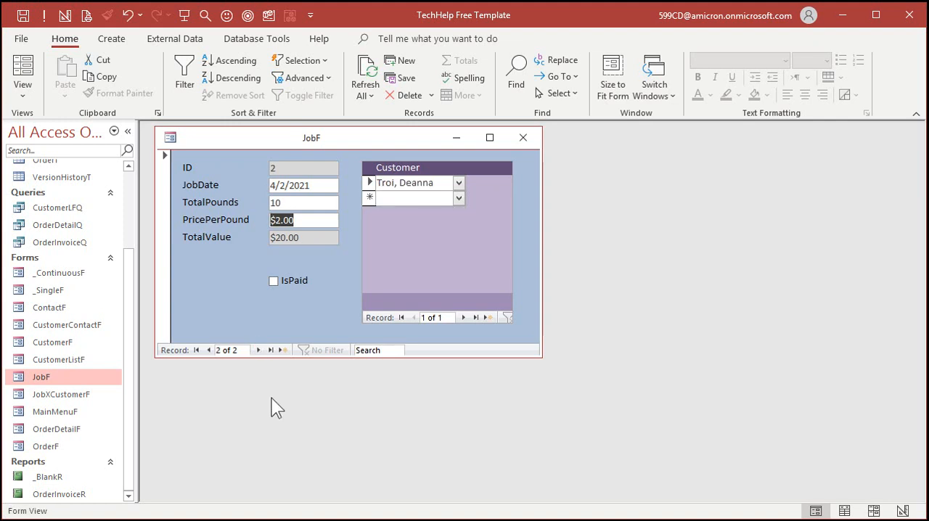
# Step: Review the second job's TotalPounds, PricePerPound and TotalValue, return to the first job, and close JobF
pyautogui.click(294, 202)
pyautogui.click(304, 222)
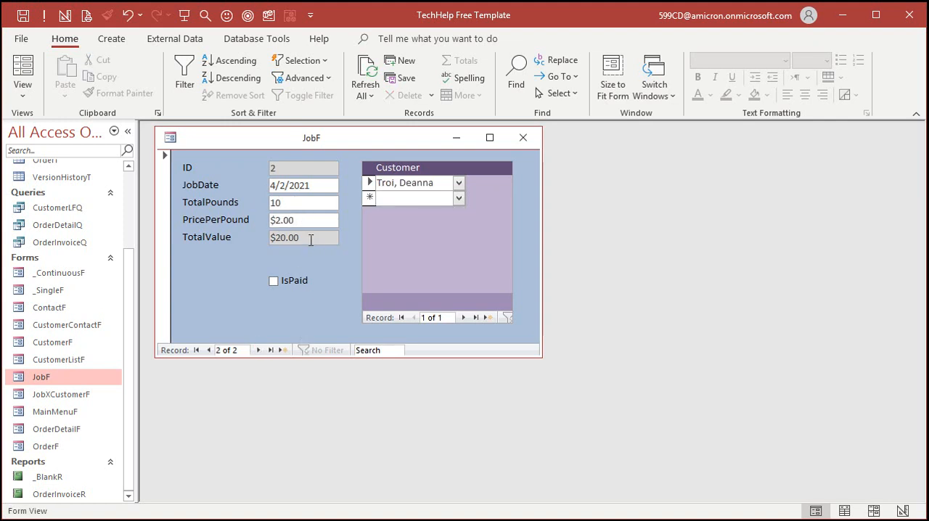
pyautogui.click(311, 240)
pyautogui.click(313, 222)
pyautogui.click(209, 350)
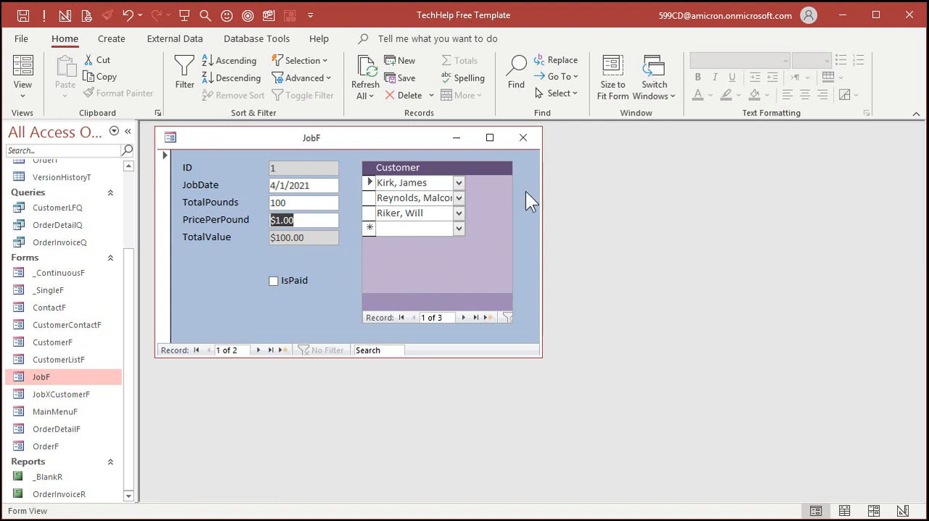
pyautogui.click(520, 138)
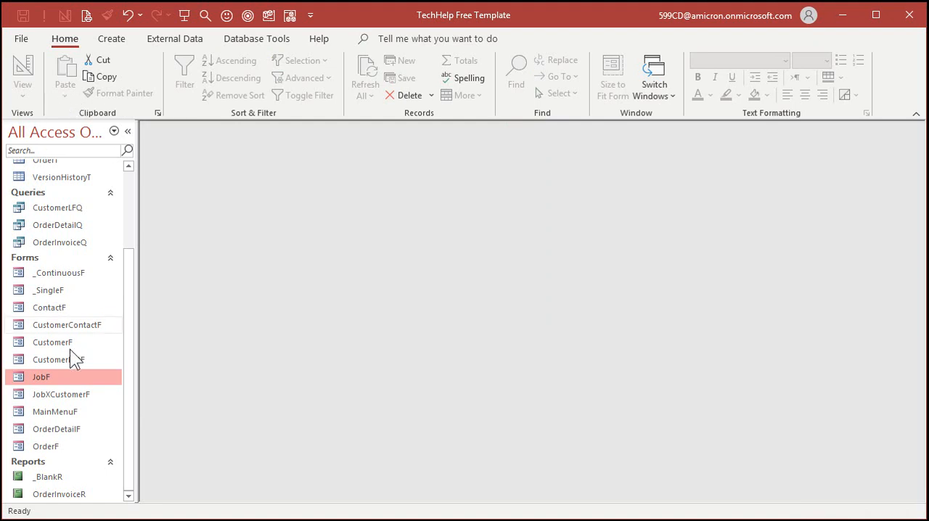
# Step: Open JobXCustomerF in Design View, enlarge its width and form footer, and widen the CustomerID combo box to about 1.92"
pyautogui.rightClick(70, 394)
pyautogui.click(128, 443)
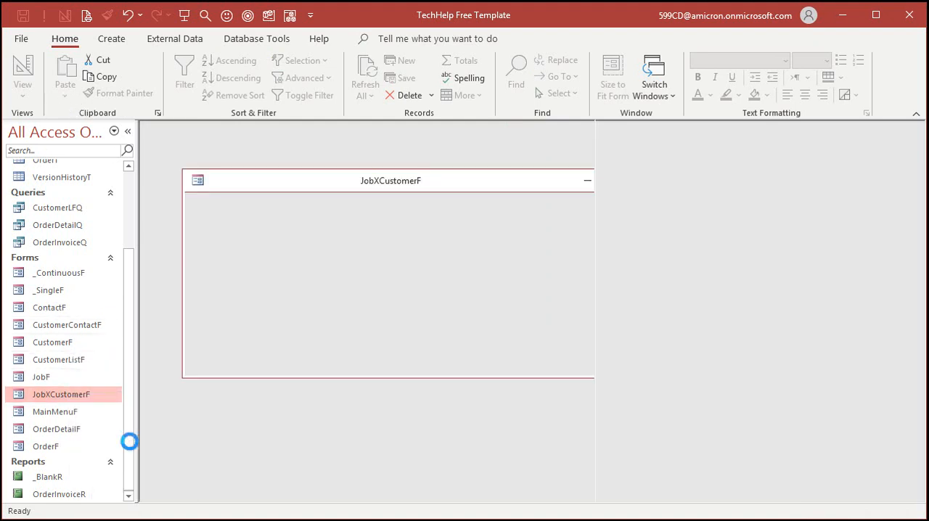
pyautogui.moveTo(292, 292); pyautogui.dragTo(334, 334)
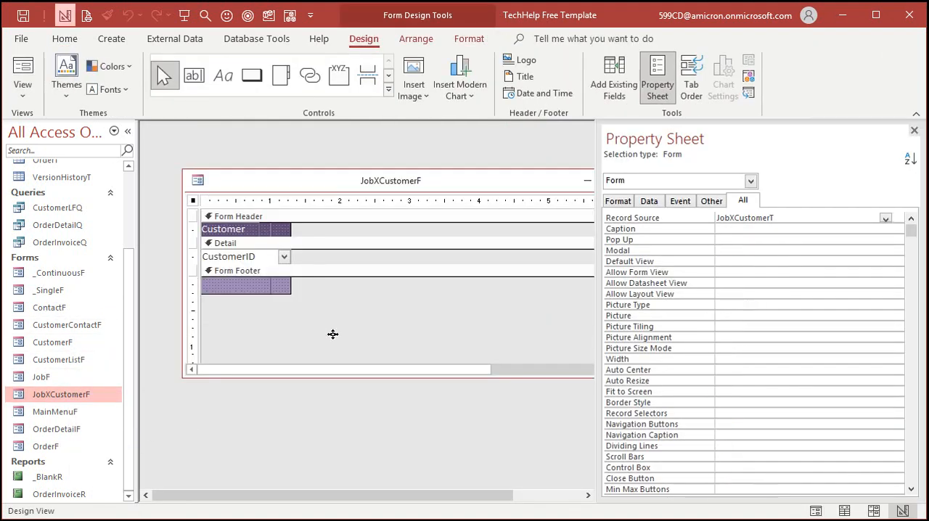
pyautogui.click(287, 258)
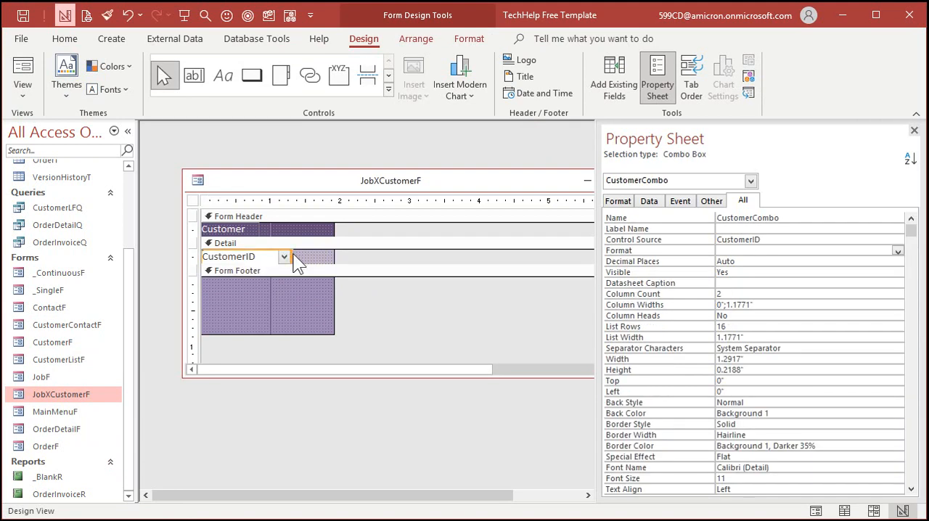
pyautogui.moveTo(291, 255); pyautogui.dragTo(333, 255)
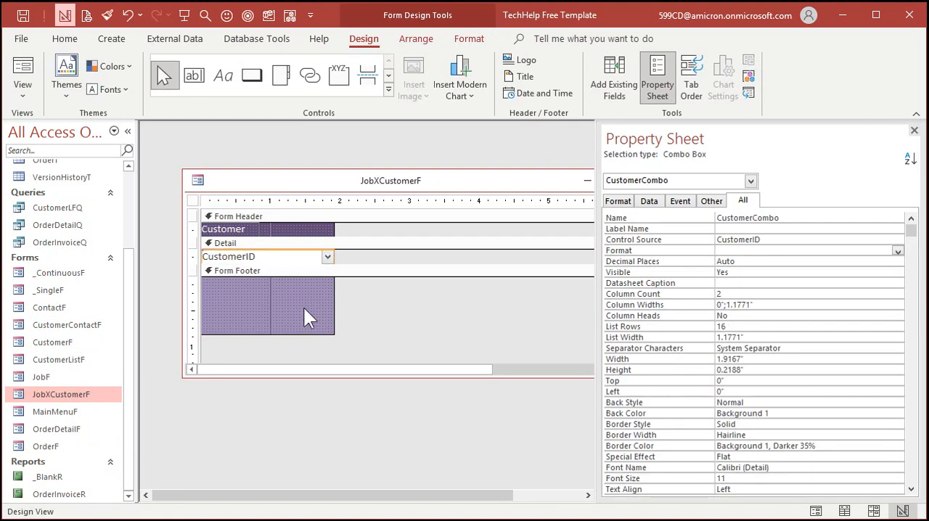
# Step: Add a text box to the form footer and copy the Customer header label's formatting to its label
pyautogui.click(308, 316)
pyautogui.click(195, 77)
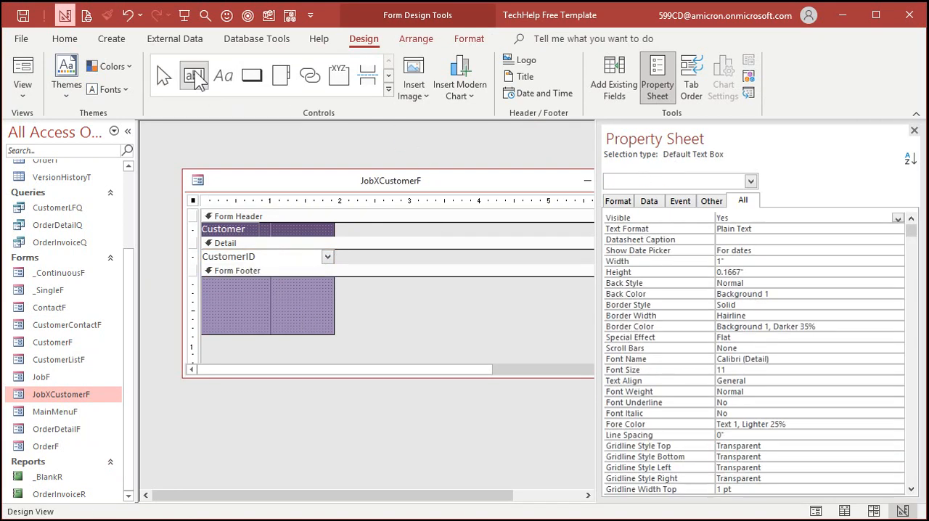
pyautogui.click(267, 289)
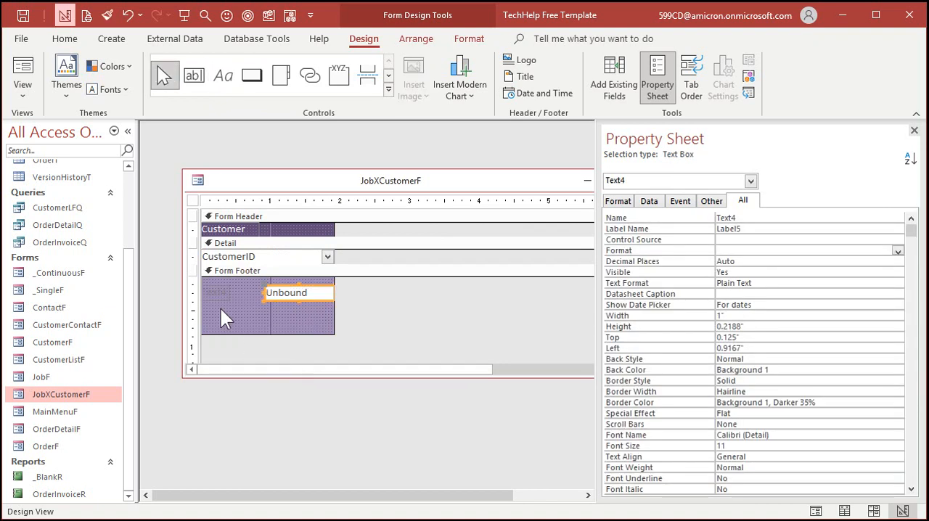
pyautogui.click(246, 229)
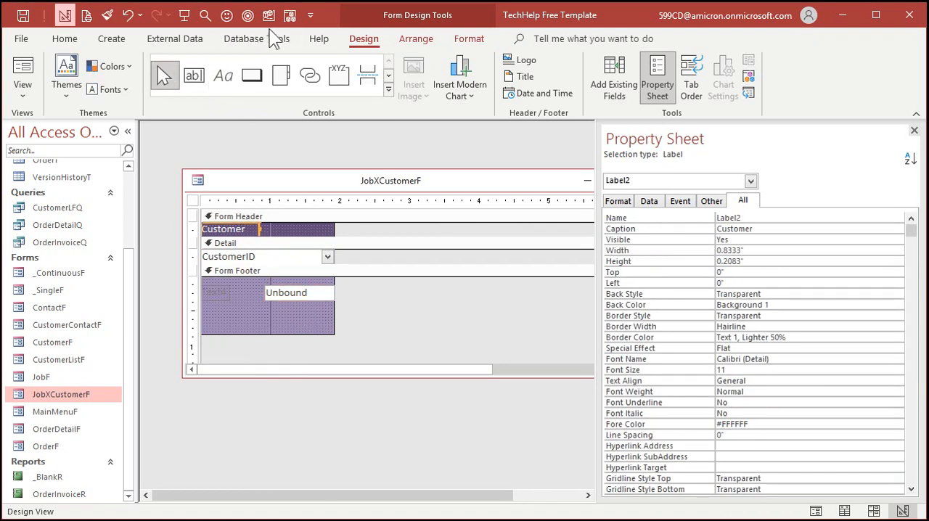
pyautogui.click(108, 14)
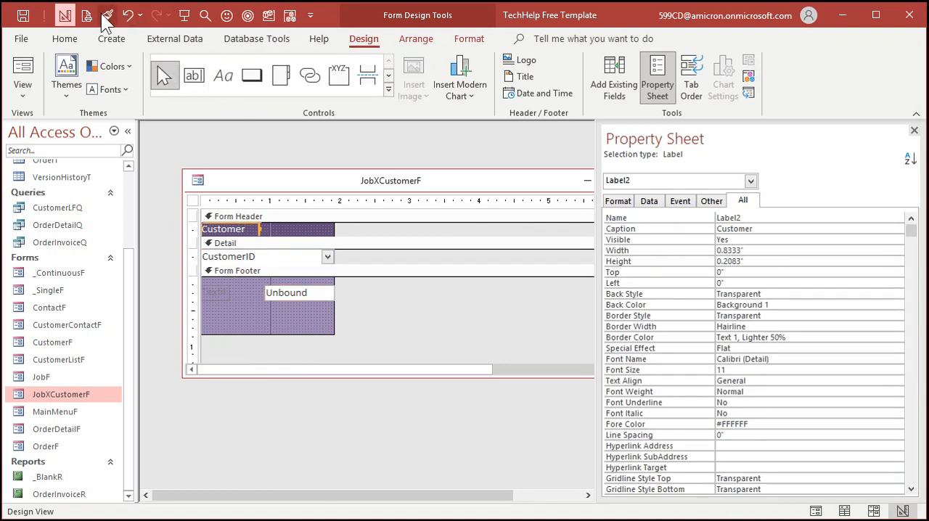
pyautogui.click(224, 298)
pyautogui.click(241, 305)
# Step: Change the caption of the footer text box's label to Count
pyautogui.click(215, 293)
pyautogui.doubleClick(215, 294)
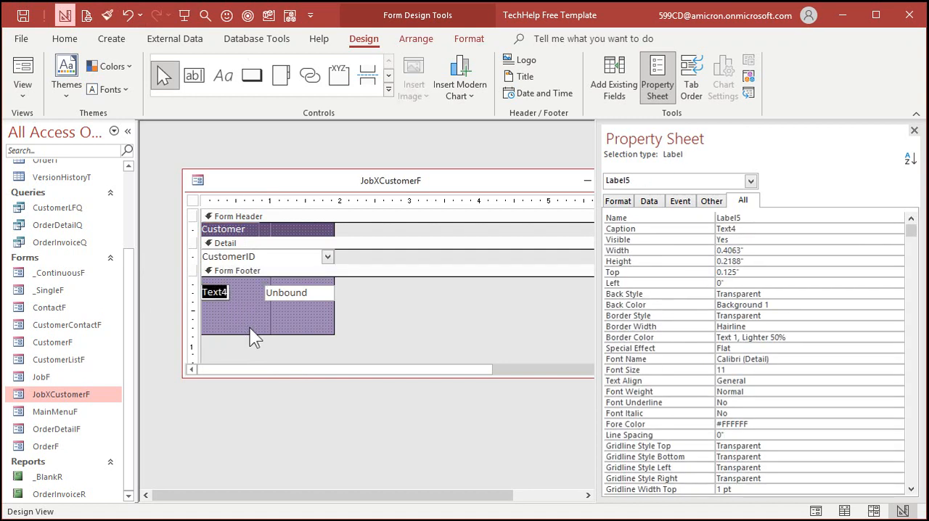
pyautogui.write('Count')
pyautogui.press('Return')
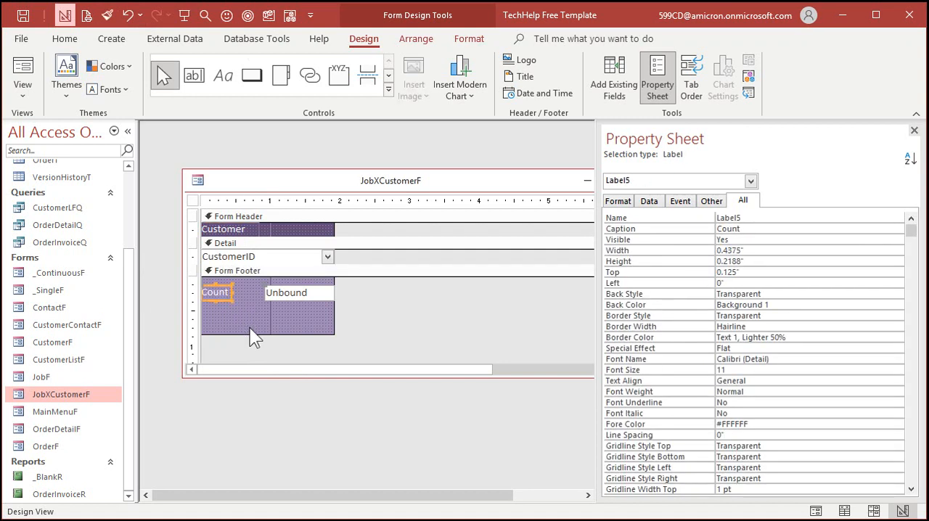
# Step: Place the footer text box right beside its Count label near the footer's upper edge, about 0.79" wide
pyautogui.click(270, 293)
pyautogui.moveTo(275, 285); pyautogui.dragTo(238, 286)
pyautogui.click(265, 307)
pyautogui.click(278, 287)
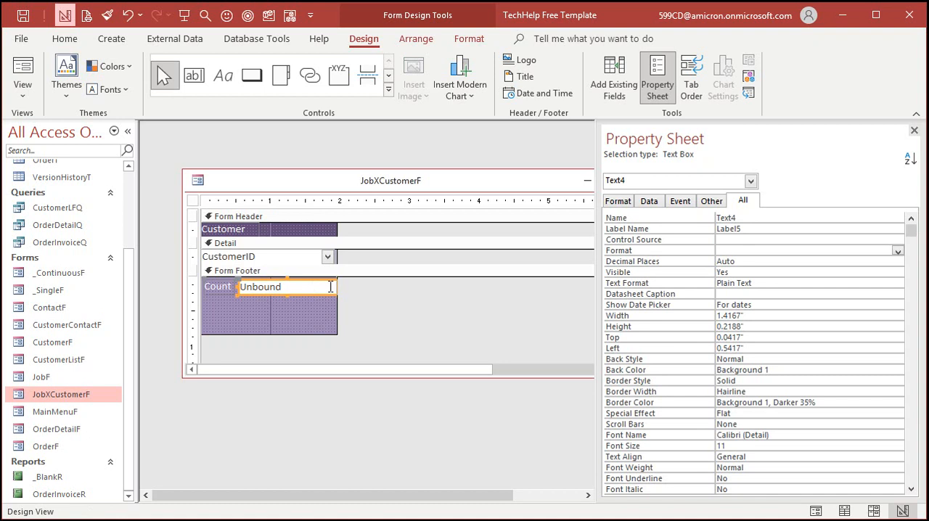
pyautogui.moveTo(331, 287); pyautogui.dragTo(293, 286)
pyautogui.click(336, 288)
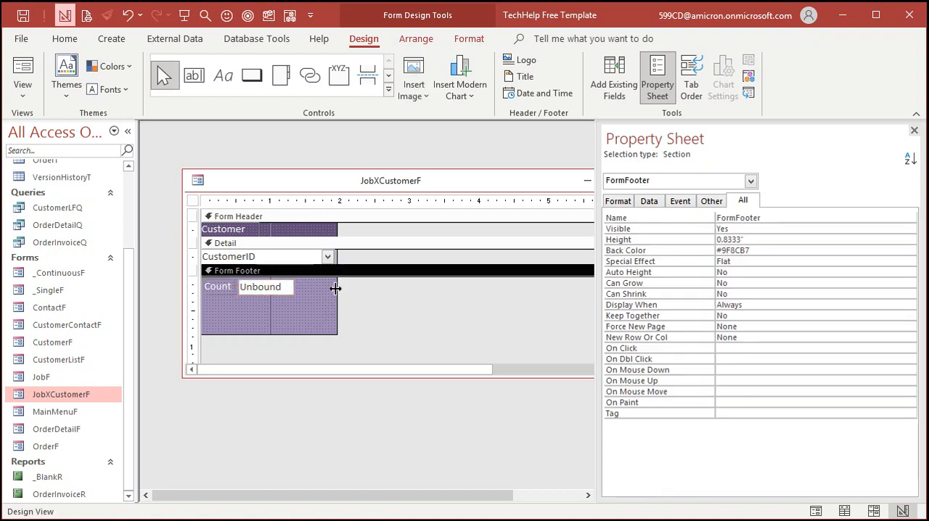
# Step: Narrow the CustomerID combo box and the JobXCustomerF form to the same right edge
pyautogui.click(333, 257)
pyautogui.moveTo(335, 256); pyautogui.dragTo(309, 254)
pyautogui.click(281, 328)
# Step: Set the footer text box's name to TotalCount
pyautogui.click(276, 292)
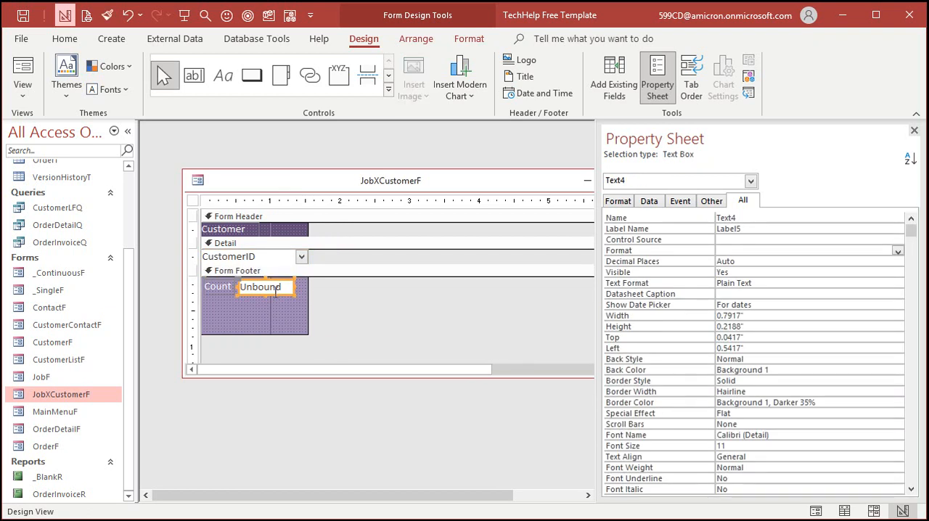
pyautogui.moveTo(760, 217); pyautogui.dragTo(686, 222)
pyautogui.write('TotalCount')
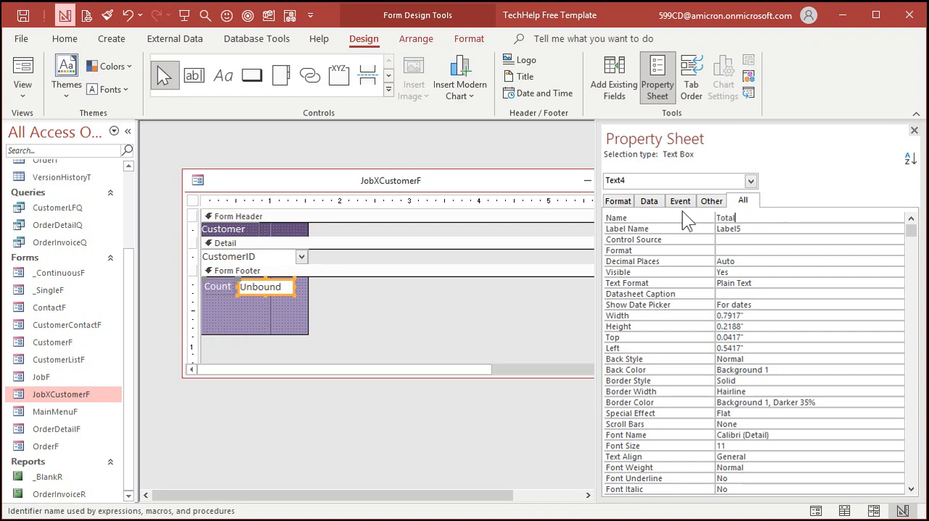
pyautogui.press('Tab')
pyautogui.press('Tab')
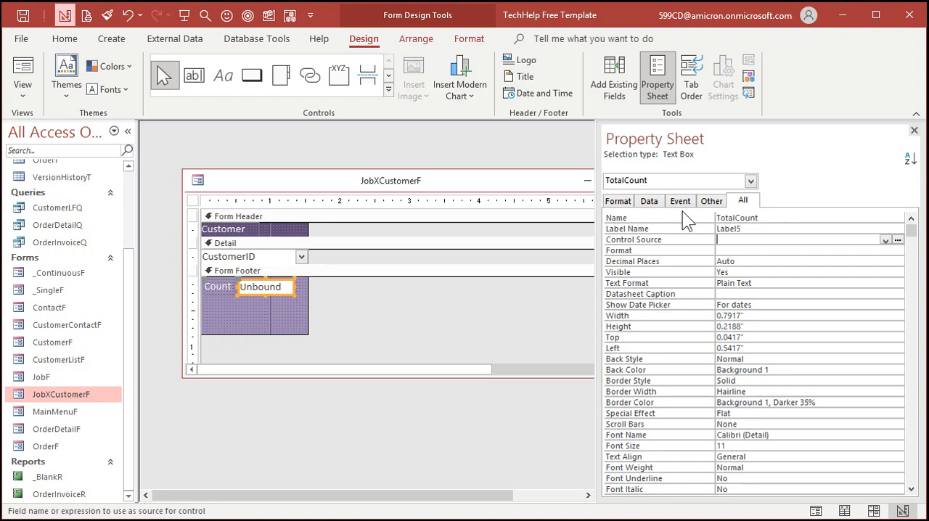
# Step: Set the TotalCount text box's control source to =Count("*")
pyautogui.write('=COUNT(')
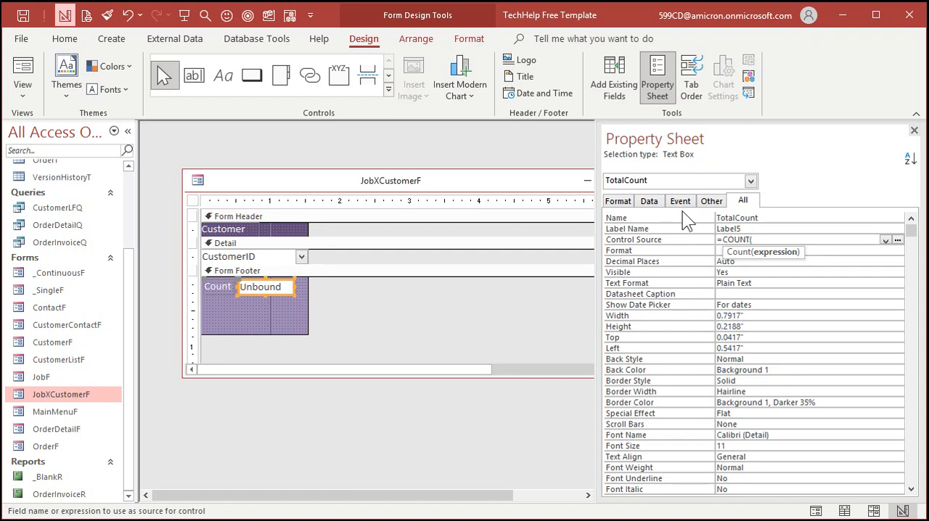
pyautogui.write('*")')
pyautogui.press('Return')
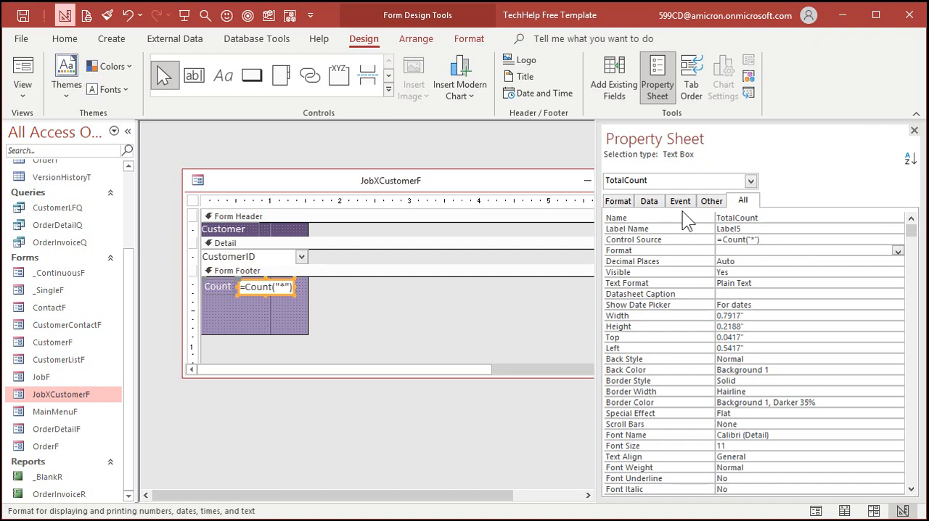
# Step: Examine TotalCount's control source expression in the Zoom window and close that window
pyautogui.click(772, 242)
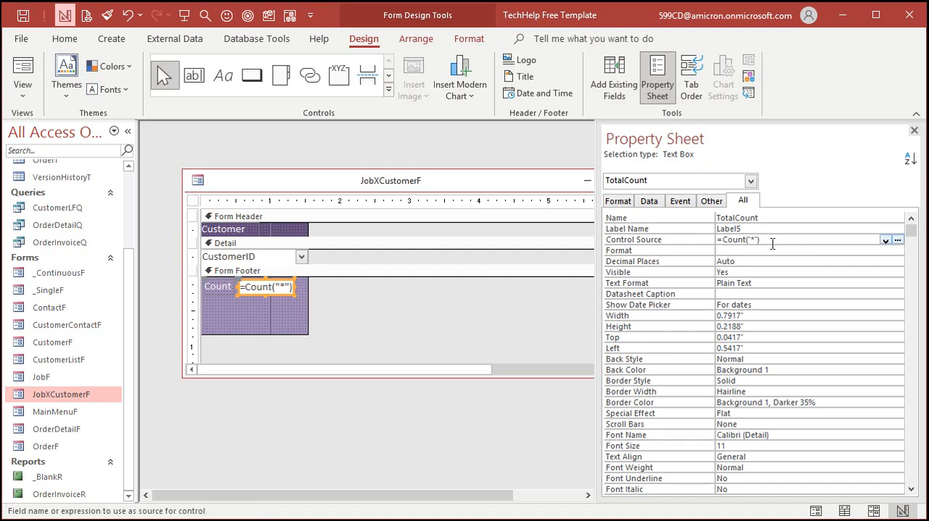
pyautogui.hotkey('shift', 'F2')
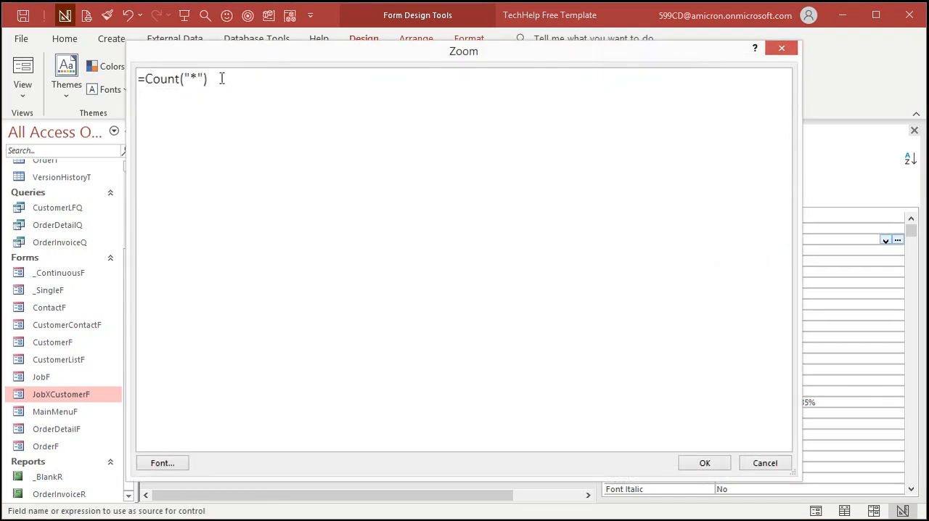
pyautogui.click(785, 52)
pyautogui.click(760, 250)
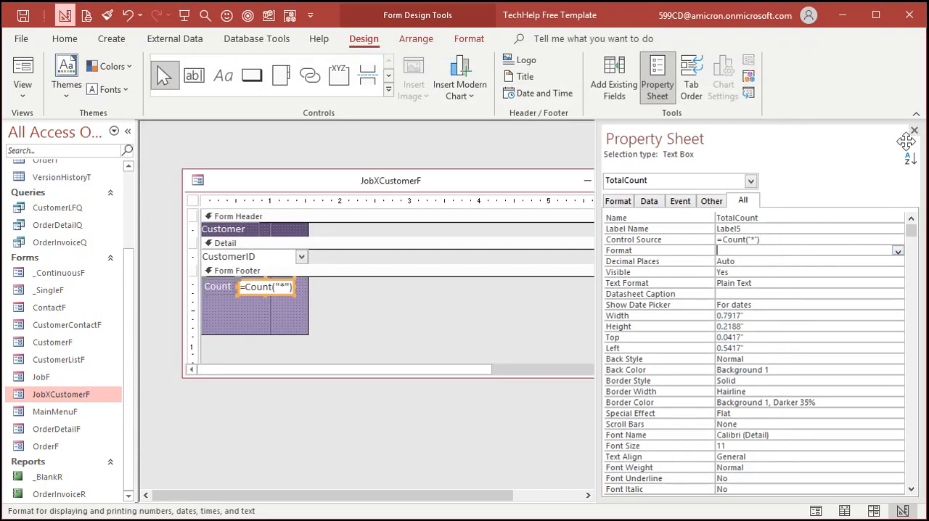
# Step: Close the property sheet and JobXCustomerF, and reopen the form to check the customer count in the footer
pyautogui.click(914, 130)
pyautogui.click(649, 181)
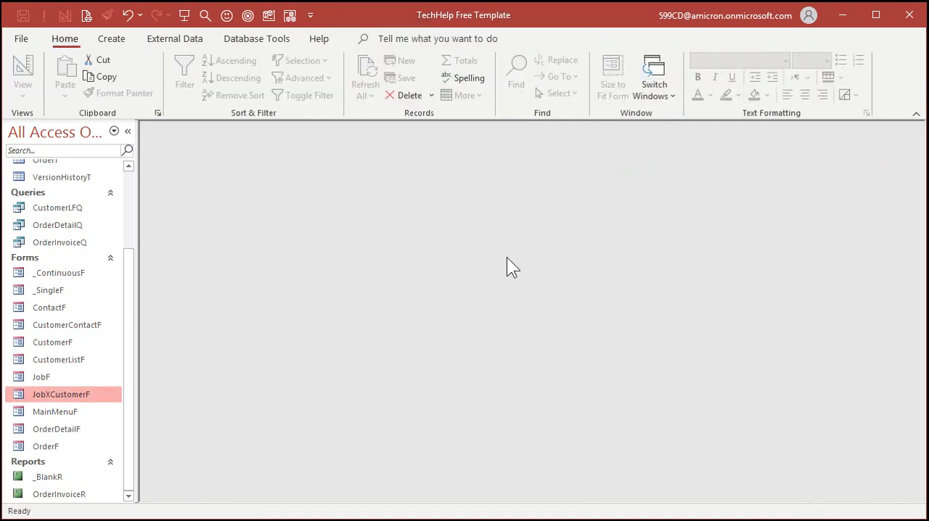
pyautogui.doubleClick(61, 394)
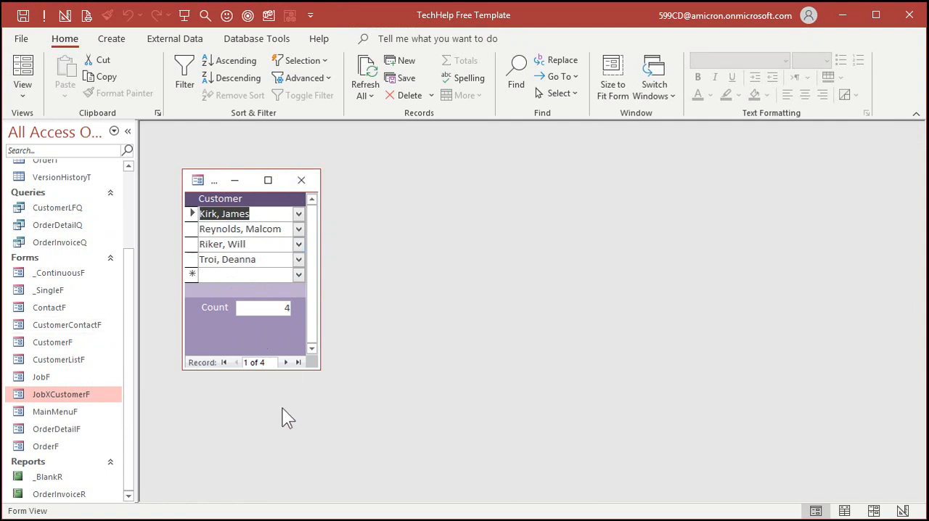
# Step: Return JobXCustomerF to Design View and duplicate the TotalCount text box directly below the original in the form footer
pyautogui.click(294, 377)
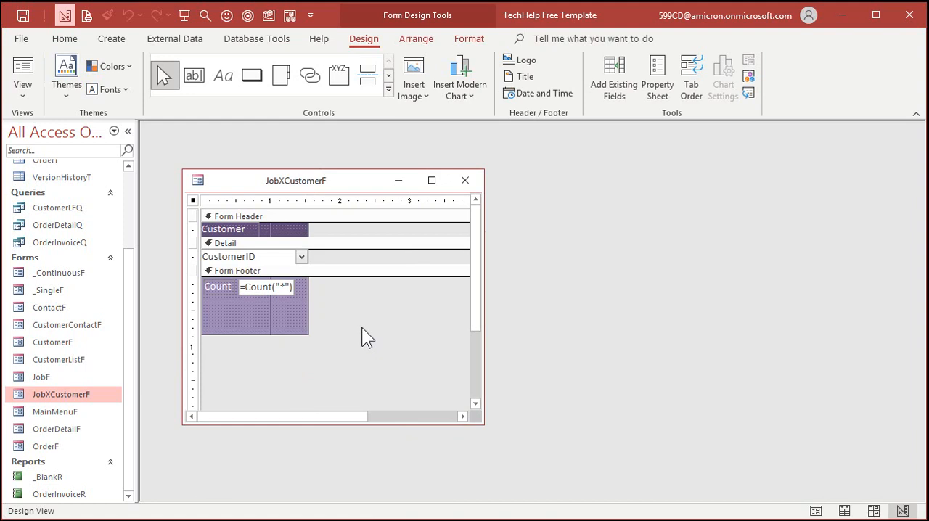
pyautogui.click(273, 289)
pyautogui.hotkey('ctrl', 'v')
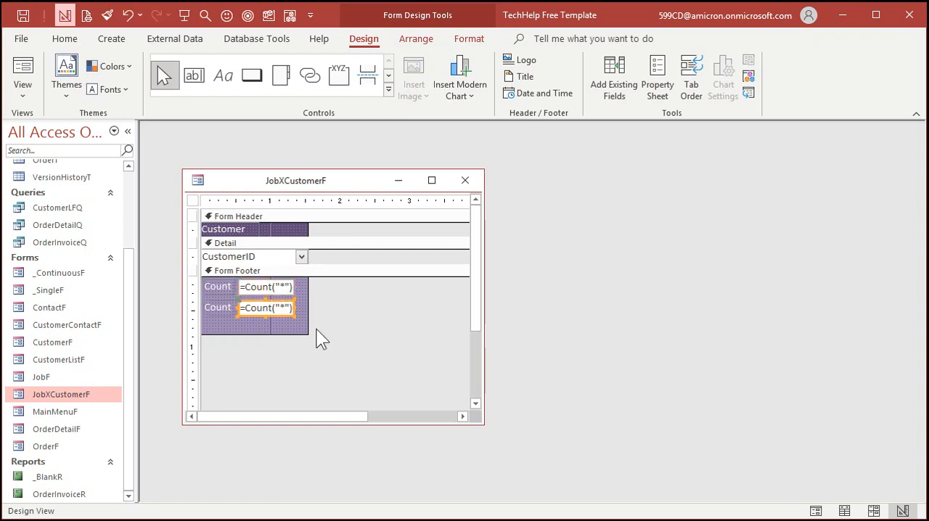
pyautogui.moveTo(276, 310); pyautogui.dragTo(275, 306)
# Step: Change the duplicated text box's label caption to Pay Ea
pyautogui.click(220, 304)
pyautogui.doubleClick(221, 304)
pyautogui.write('Pay Ea')
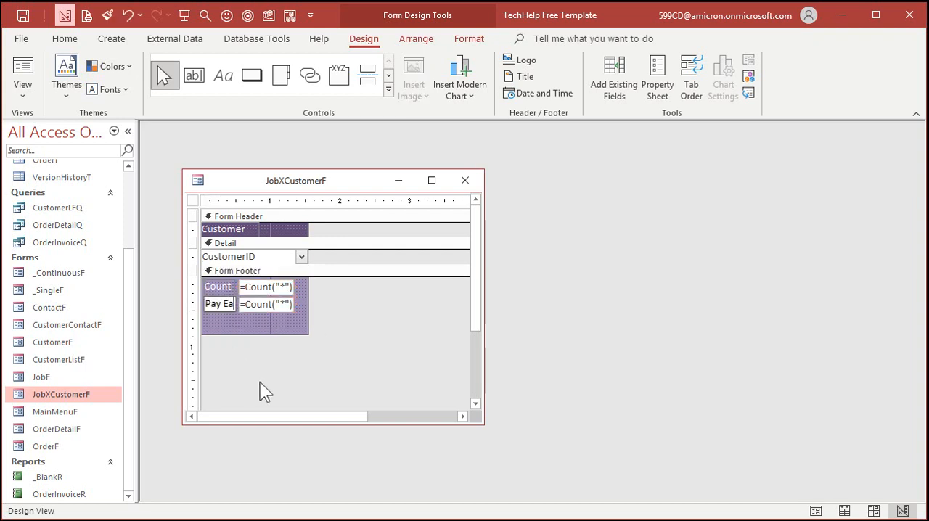
pyautogui.press('Return')
# Step: Open the duplicated text box's properties and set its name to PayEach
pyautogui.click(280, 306)
pyautogui.click(658, 76)
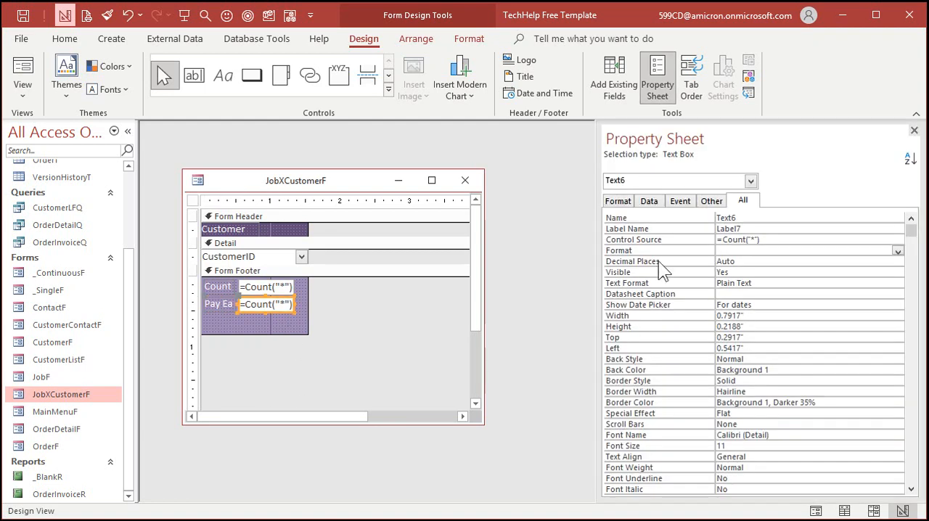
pyautogui.click(659, 216)
pyautogui.write('PayEach')
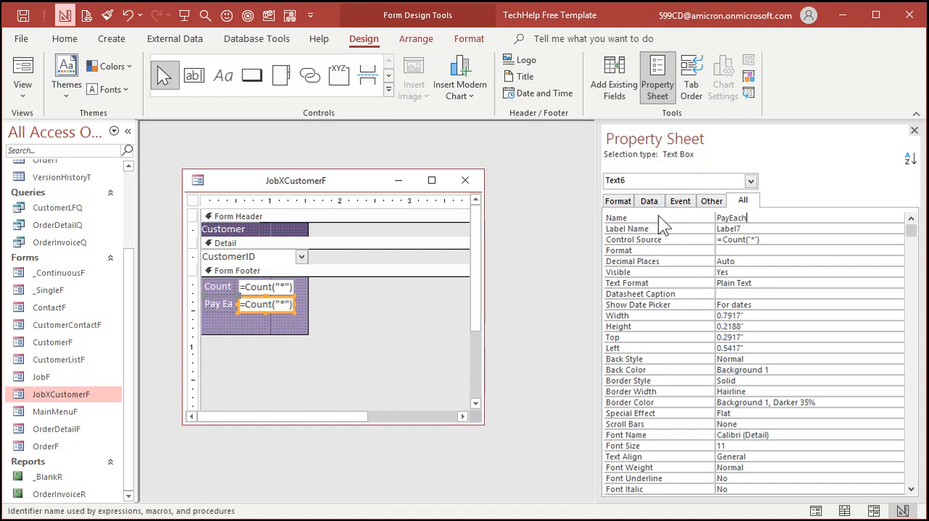
pyautogui.press('Tab')
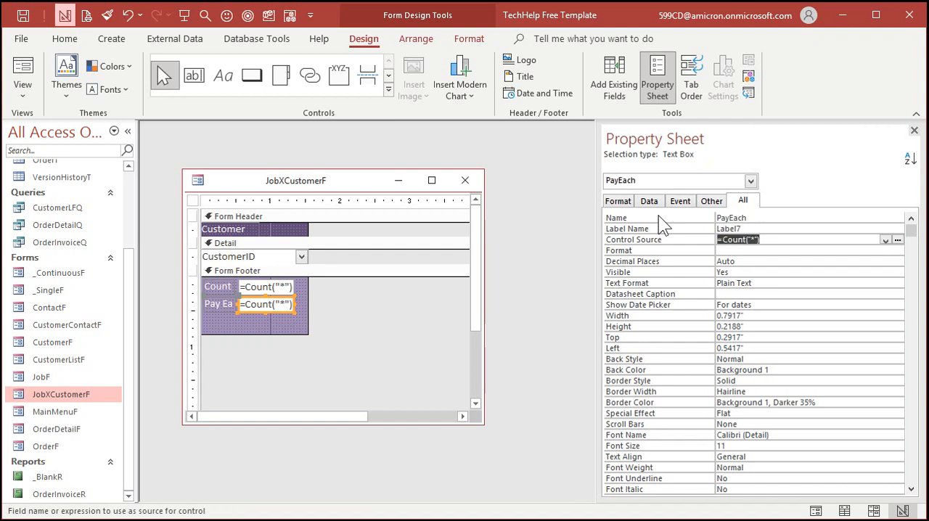
# Step: Set PayEach's control source to =Forms!JobF!TotalValue/TotalCount and review the expression in the Zoom window
pyautogui.write('=Forms!')
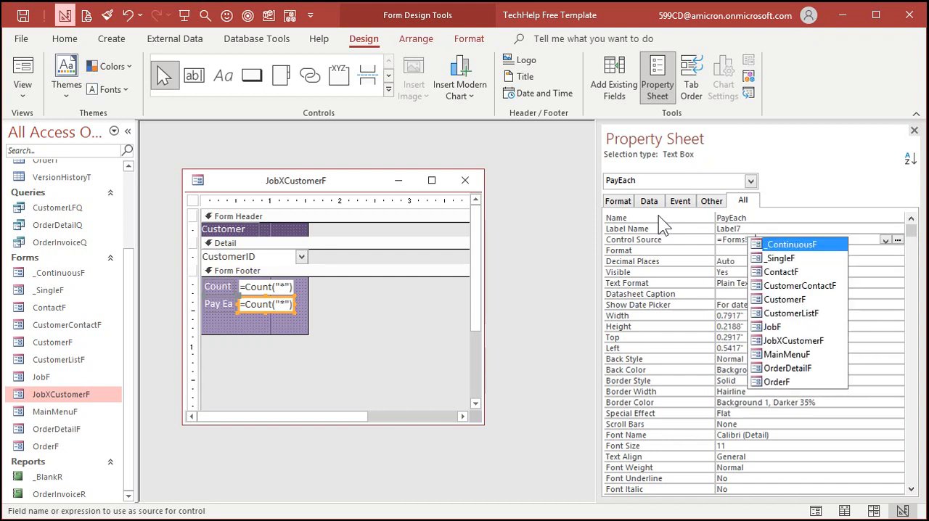
pyautogui.write('JobF!')
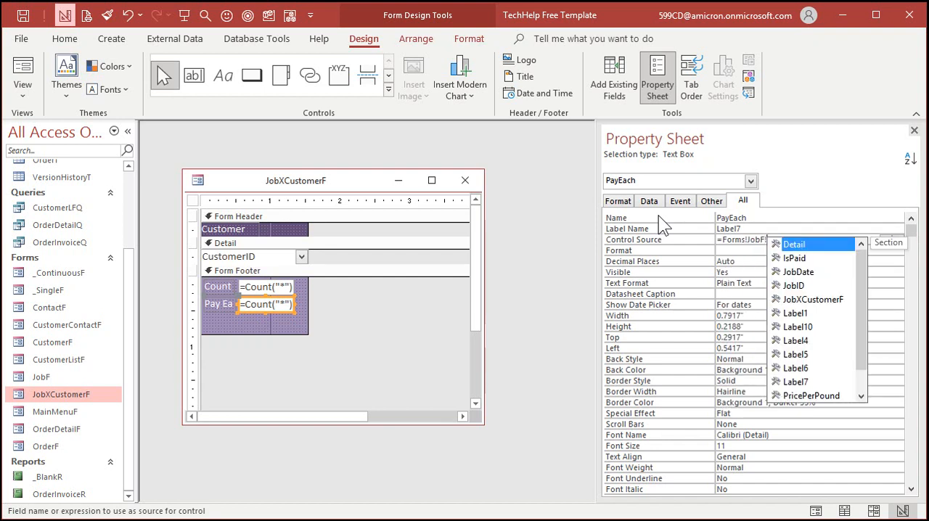
pyautogui.write('TotalValue')
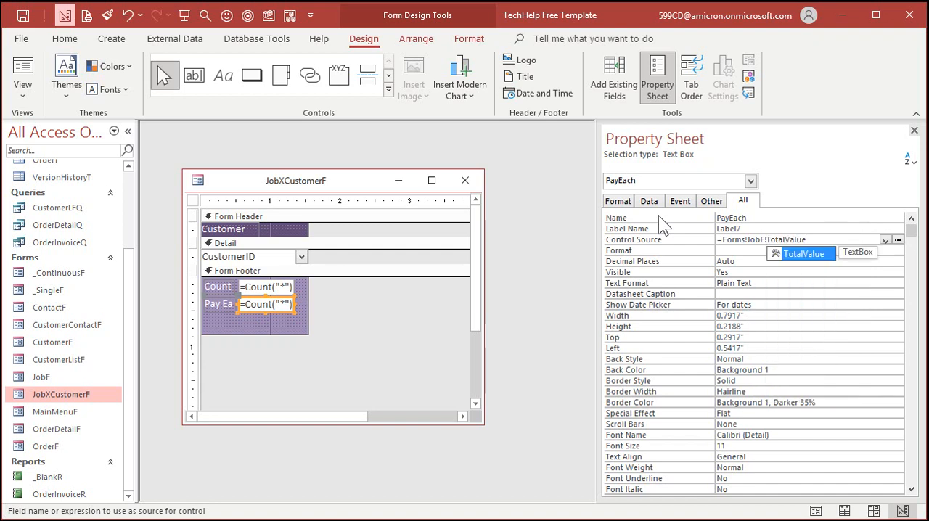
pyautogui.write('/')
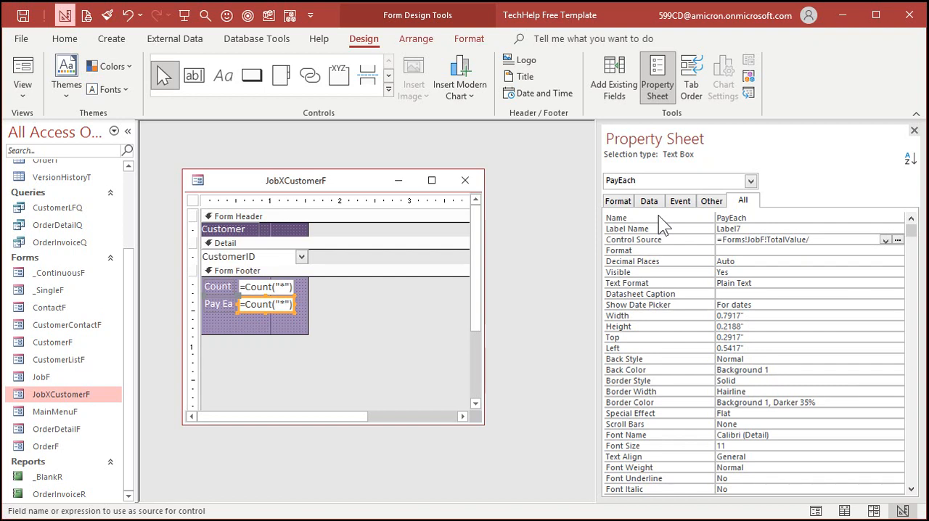
pyautogui.write('TotalCount')
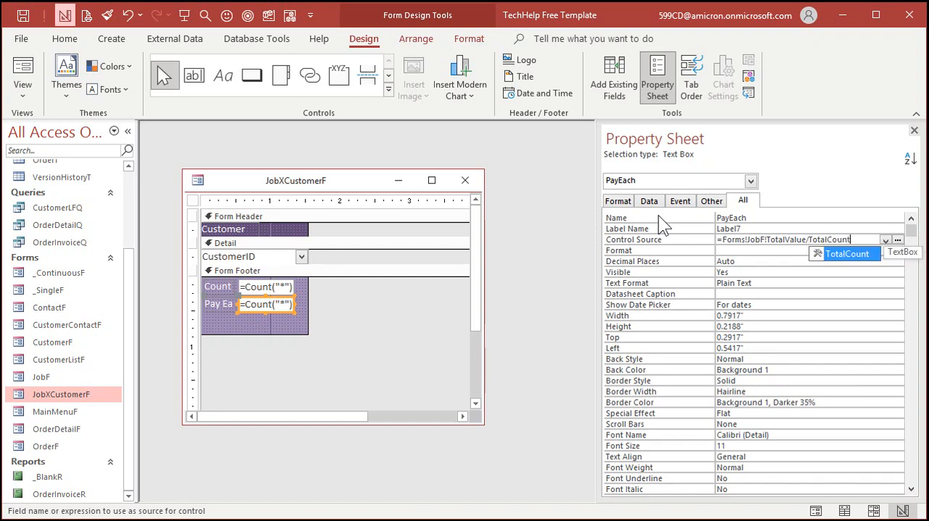
pyautogui.press('Return')
pyautogui.press('Return')
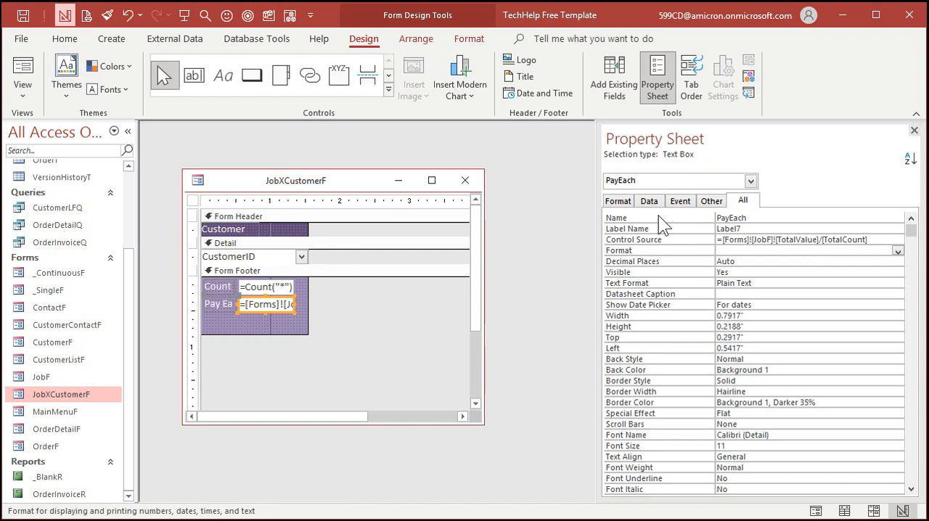
pyautogui.click(783, 240)
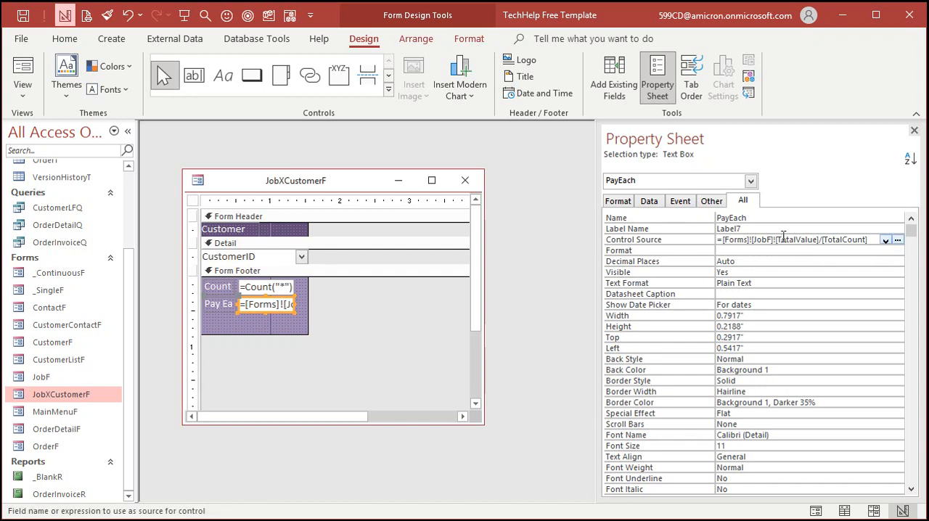
pyautogui.hotkey('shift', 'F2')
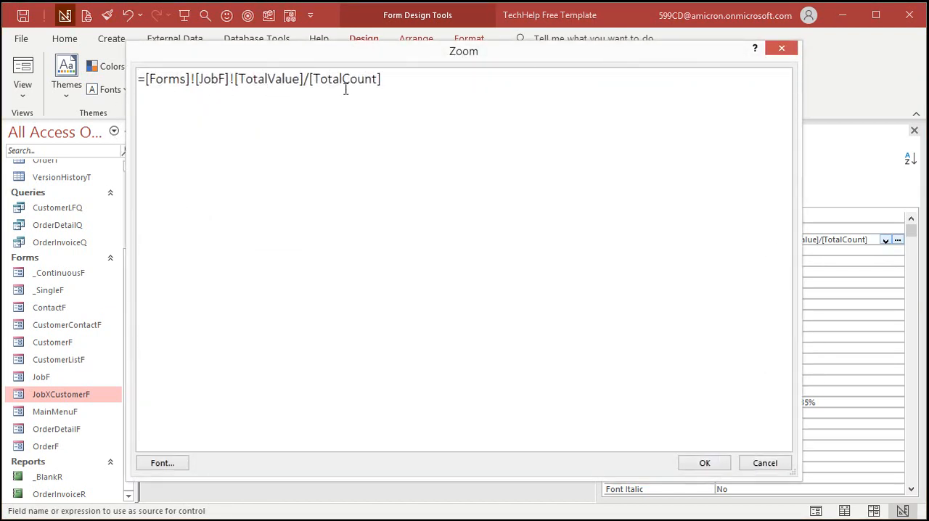
pyautogui.click(705, 464)
# Step: Shorten the form footer to just below the Pay Ea text box, and save and close JobXCustomerF
pyautogui.click(914, 130)
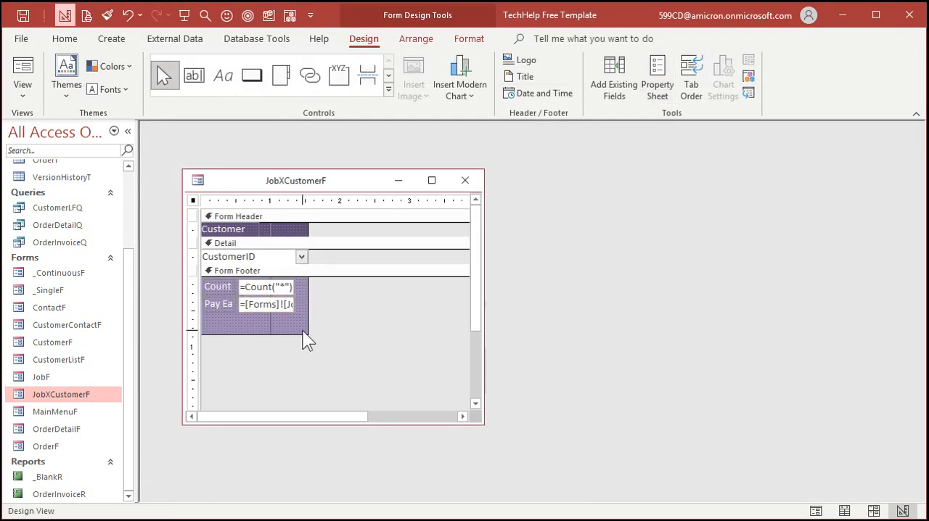
pyautogui.click(305, 337)
pyautogui.moveTo(269, 334); pyautogui.dragTo(268, 319)
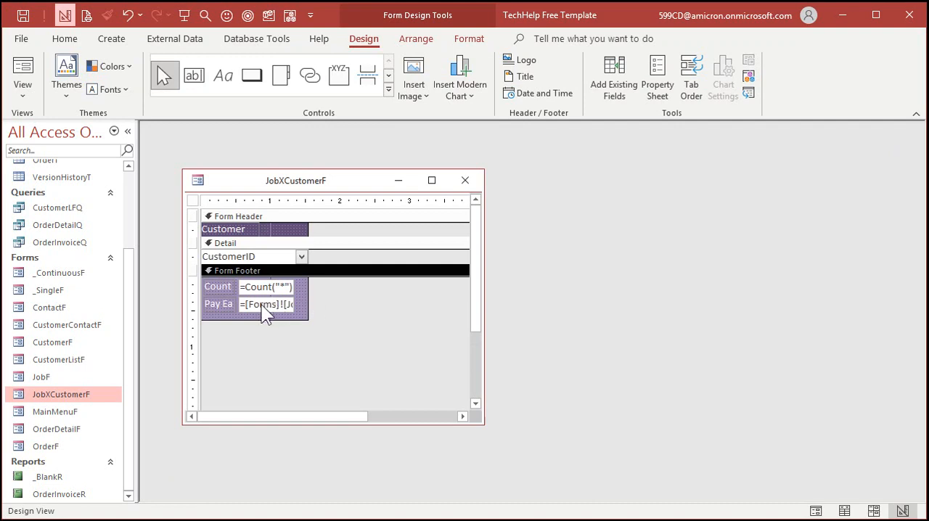
pyautogui.click(468, 181)
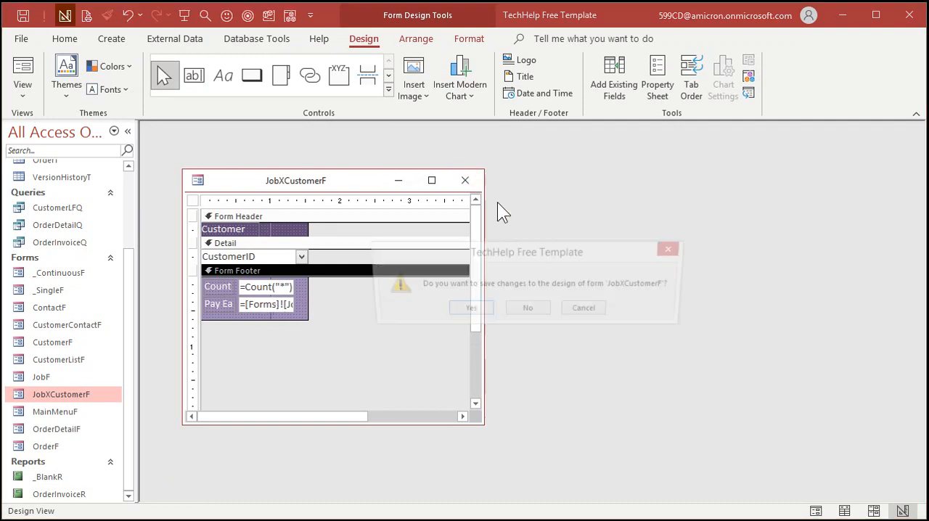
pyautogui.click(469, 310)
# Step: Check the pay each calculation in JobF, close it, and open JobXCustomerF in Design View
pyautogui.doubleClick(58, 376)
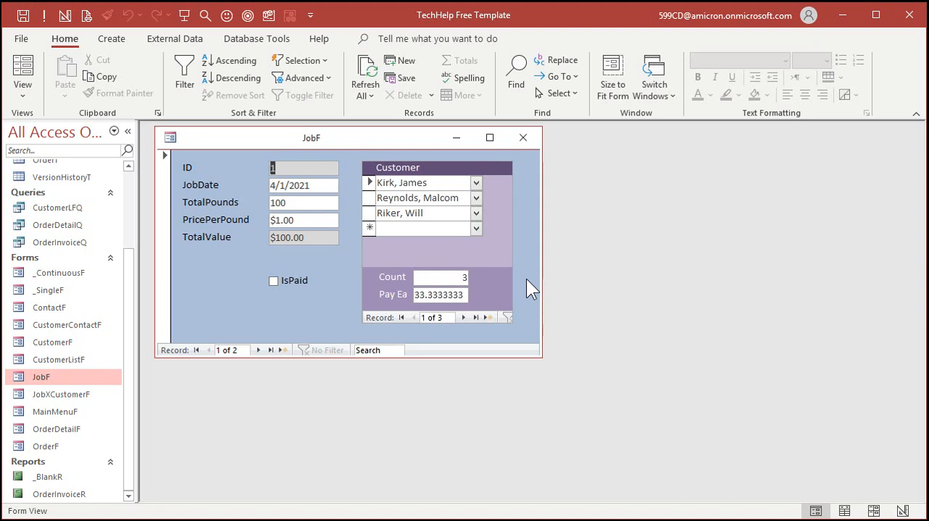
pyautogui.click(526, 139)
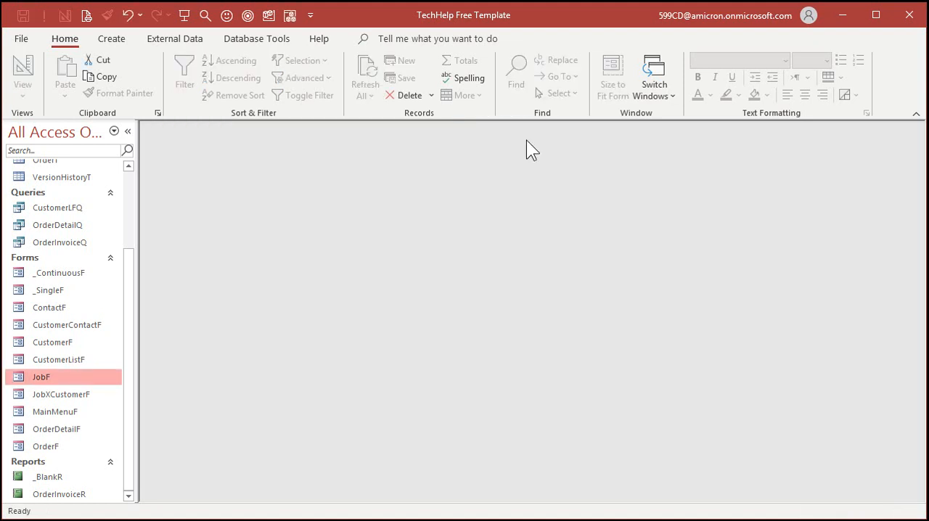
pyautogui.rightClick(54, 378)
pyautogui.click(44, 390)
pyautogui.rightClick(43, 390)
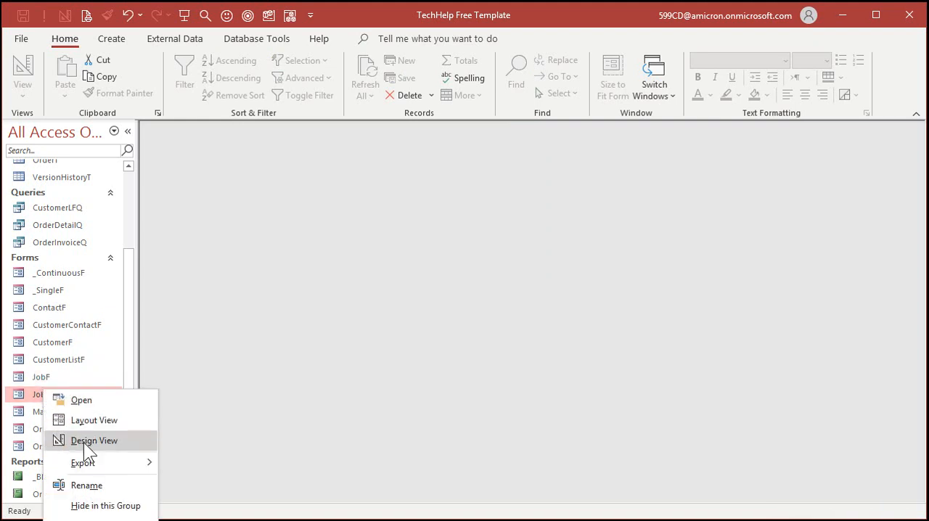
pyautogui.click(95, 440)
# Step: Set the format of the PayEach text box to Currency
pyautogui.click(270, 308)
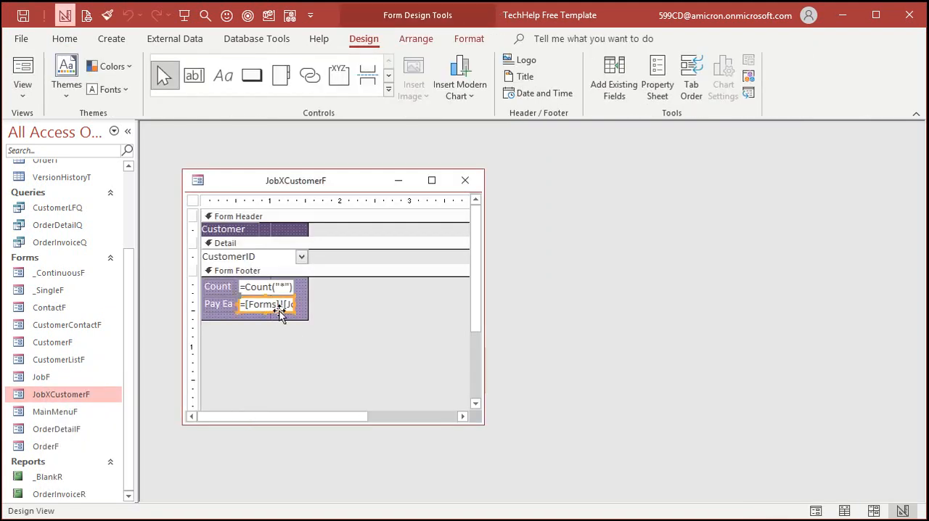
pyautogui.doubleClick(280, 308)
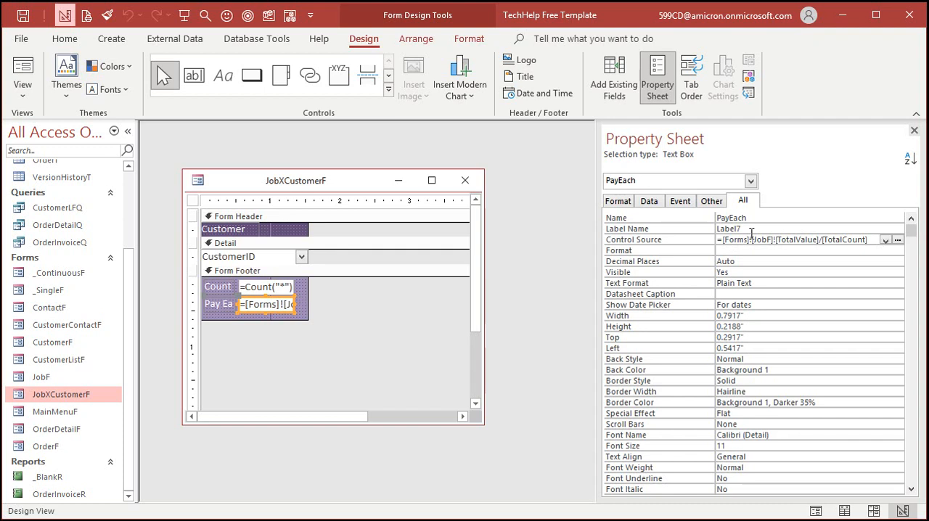
pyautogui.click(748, 250)
pyautogui.write('Currency')
pyautogui.press('Return')
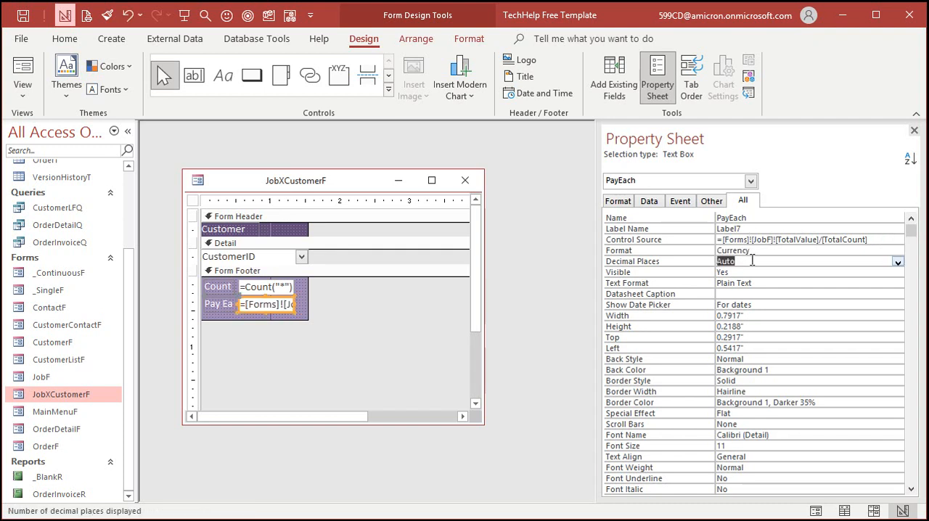
# Step: Left-align the Count and Pay Ea text boxes in the footer and close JobXCustomerF
pyautogui.moveTo(342, 288); pyautogui.dragTo(274, 311)
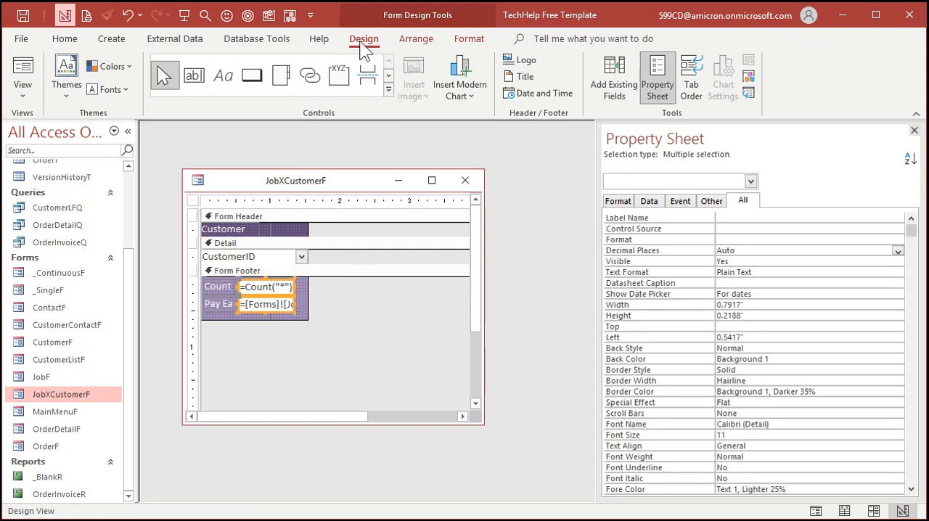
pyautogui.click(466, 35)
pyautogui.click(358, 309)
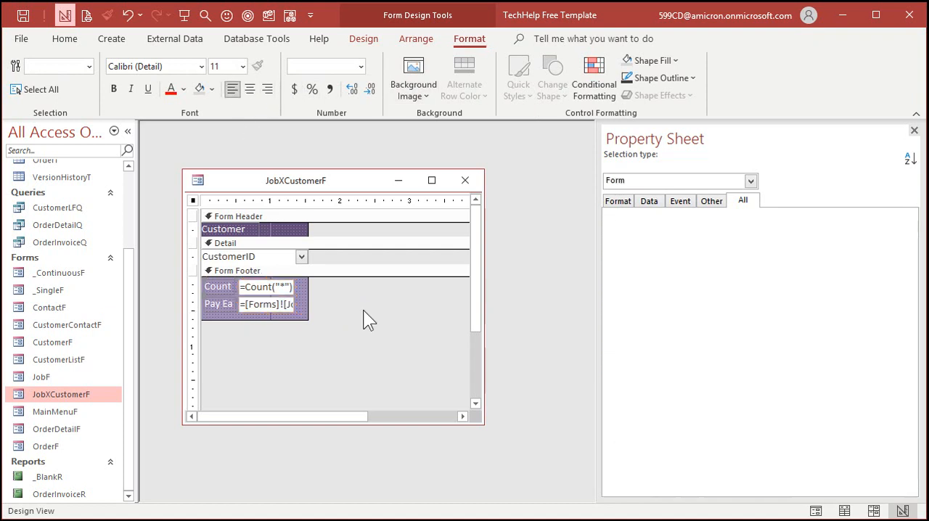
pyautogui.click(465, 180)
# Step: Open JobF and compare the customer count and pay each on both job records
pyautogui.doubleClick(60, 375)
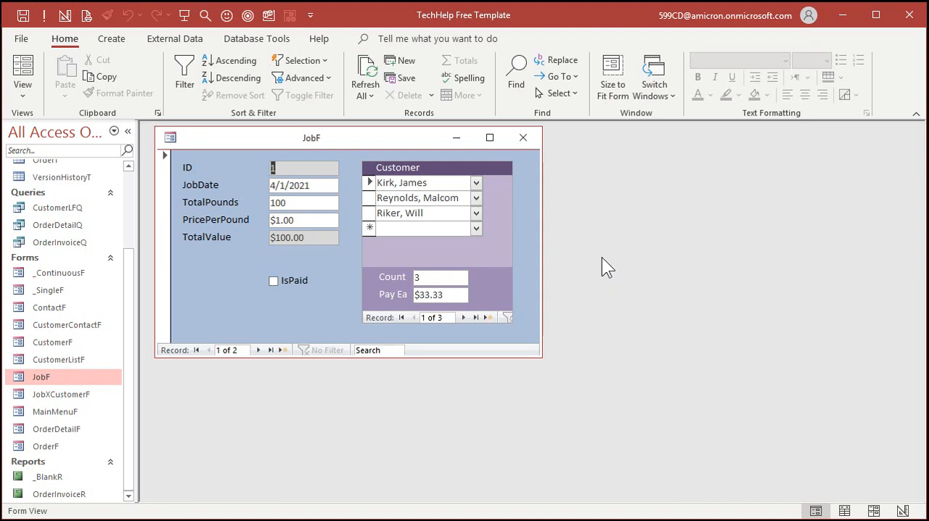
pyautogui.click(259, 351)
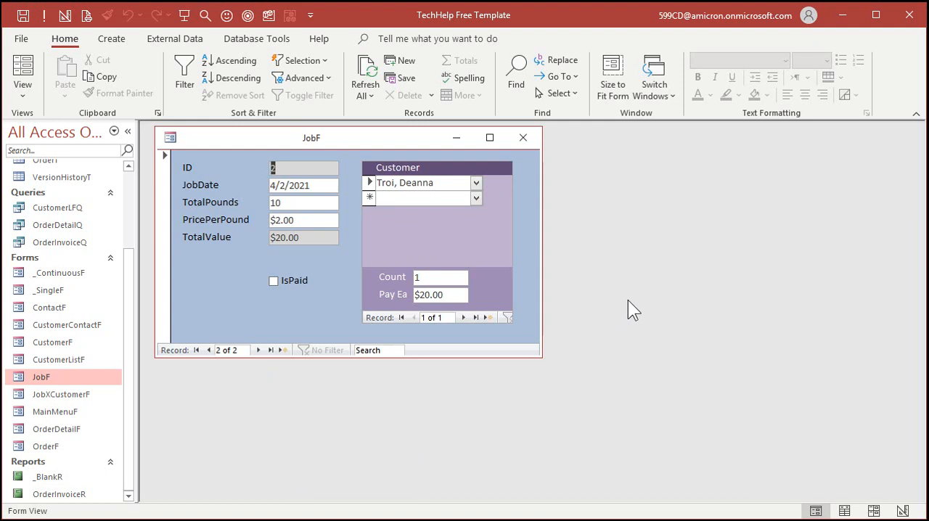
pyautogui.click(209, 350)
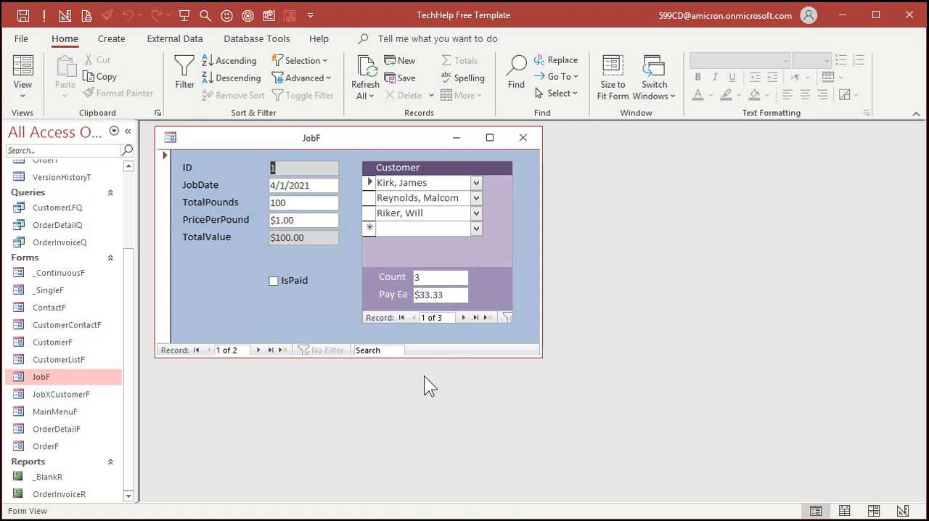
# Step: Add the first listed customer as a second customer on job 2, and leave and revisit the record to recalculate it
pyautogui.click(260, 350)
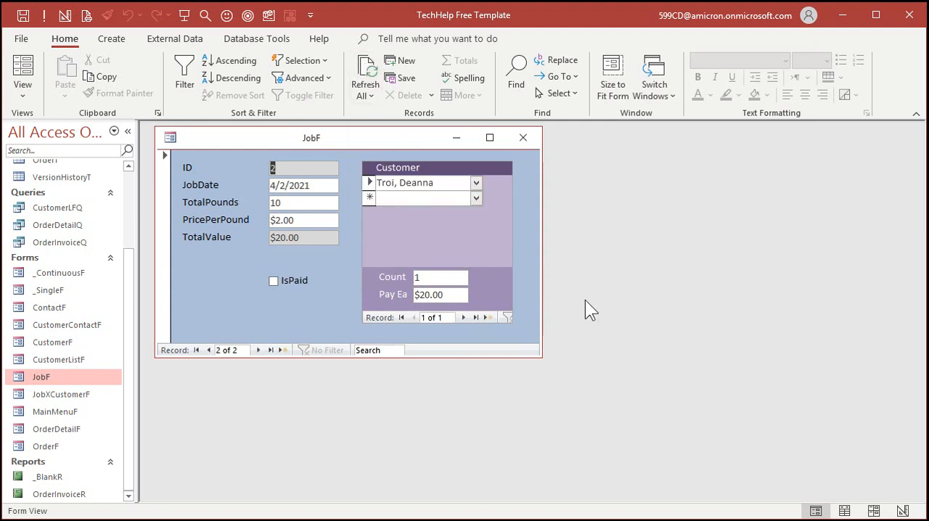
pyautogui.click(475, 197)
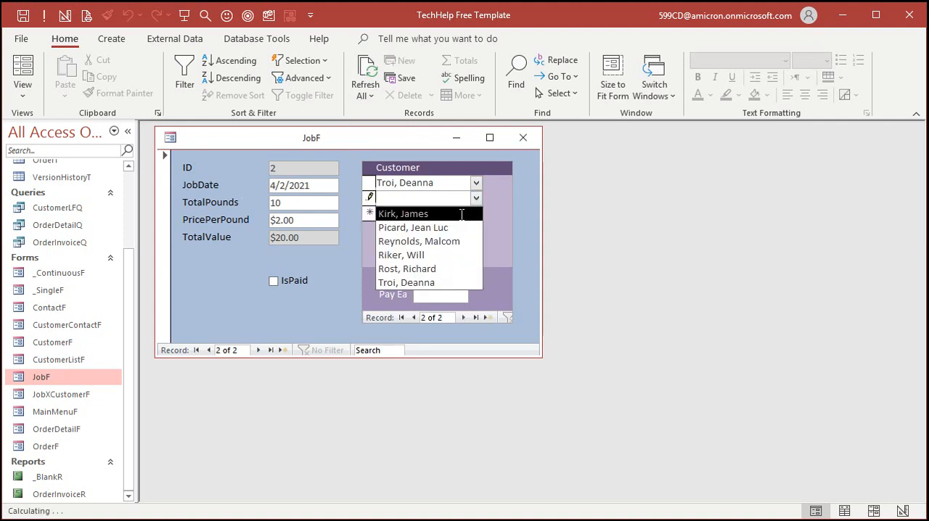
pyautogui.click(443, 211)
pyautogui.click(442, 213)
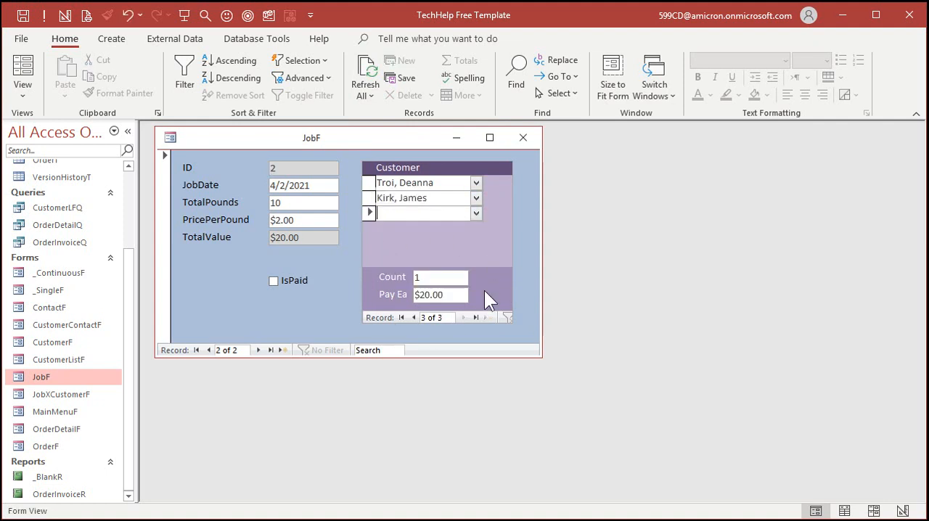
pyautogui.click(260, 351)
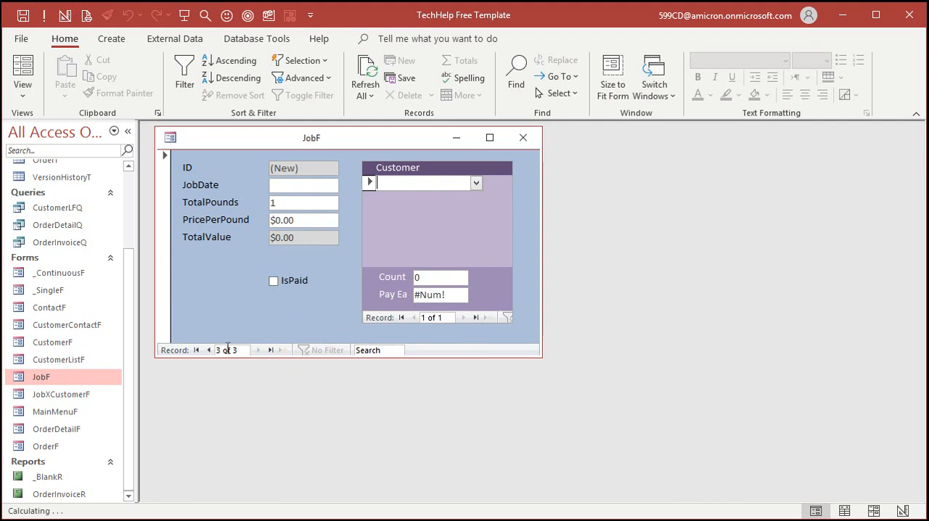
pyautogui.click(210, 350)
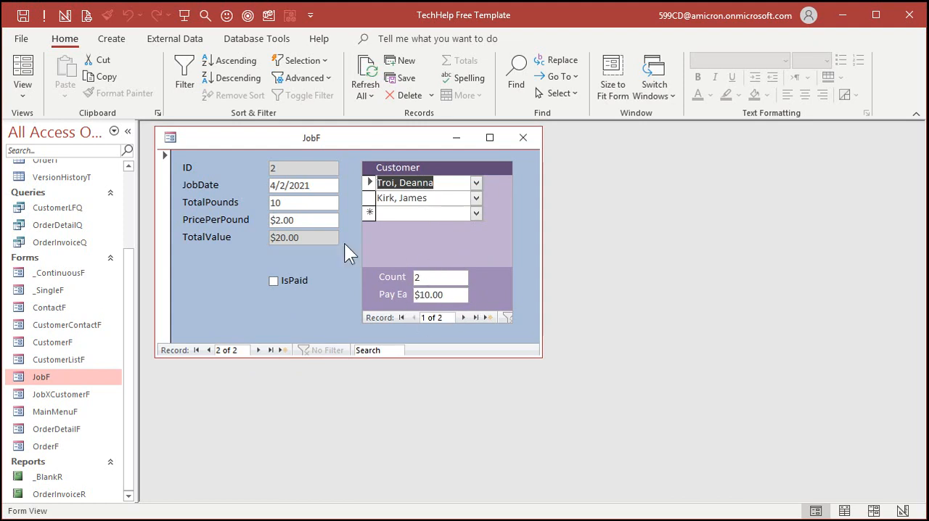
# Step: Set job 2's TotalPounds to 100, and leave and revisit the record to recalculate pay each
pyautogui.click(288, 202)
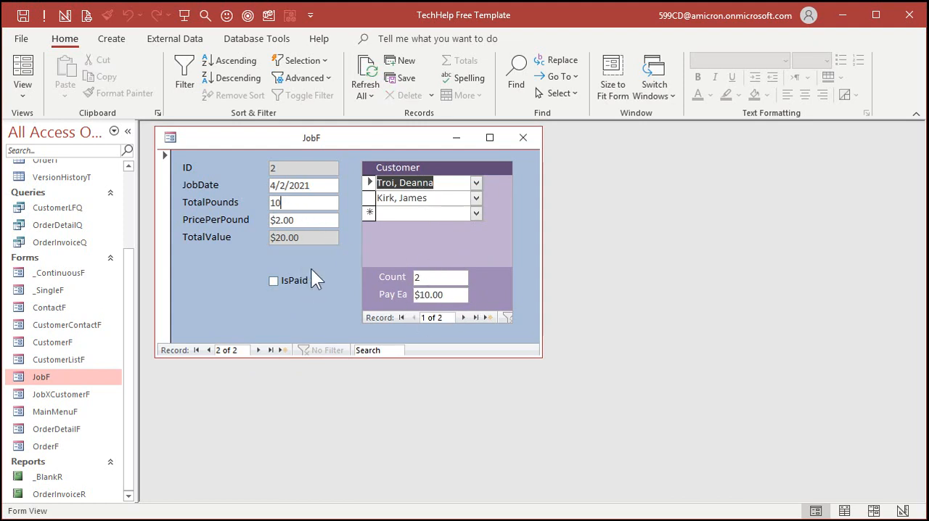
pyautogui.write('0')
pyautogui.click(305, 219)
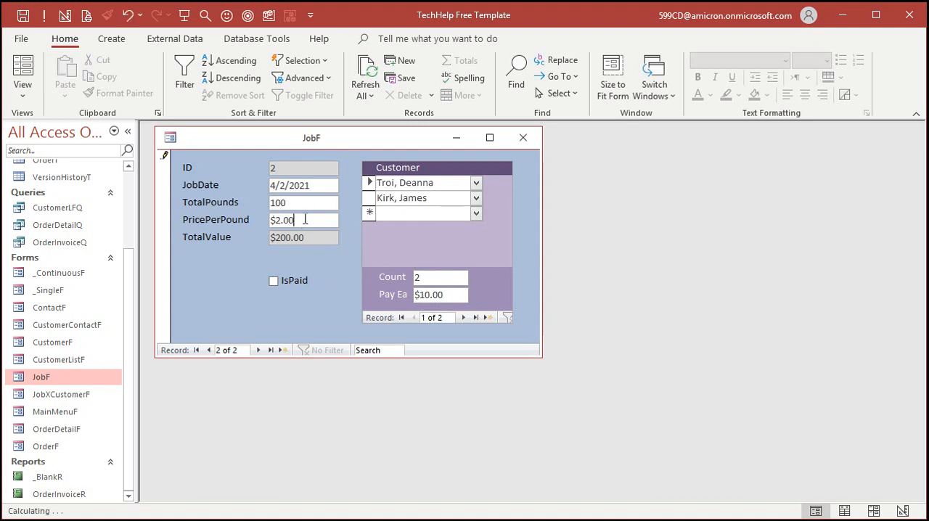
pyautogui.click(257, 350)
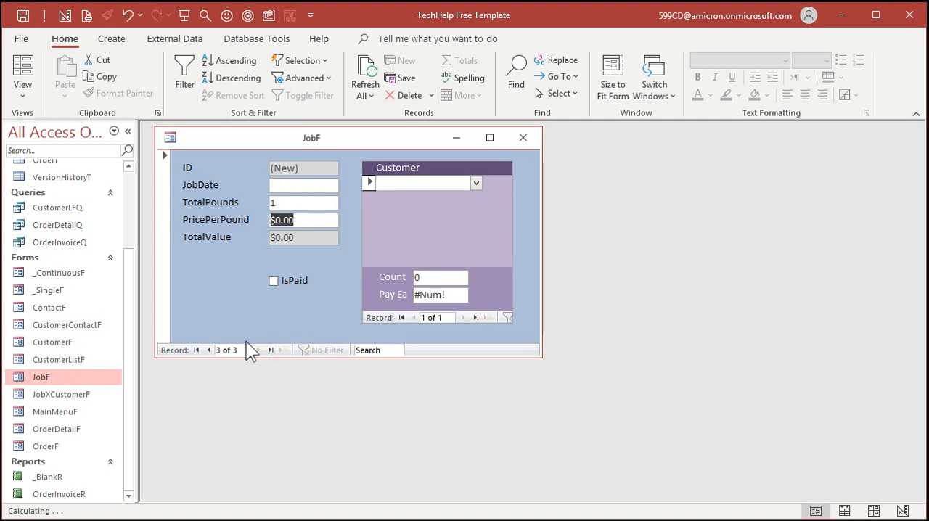
pyautogui.click(209, 350)
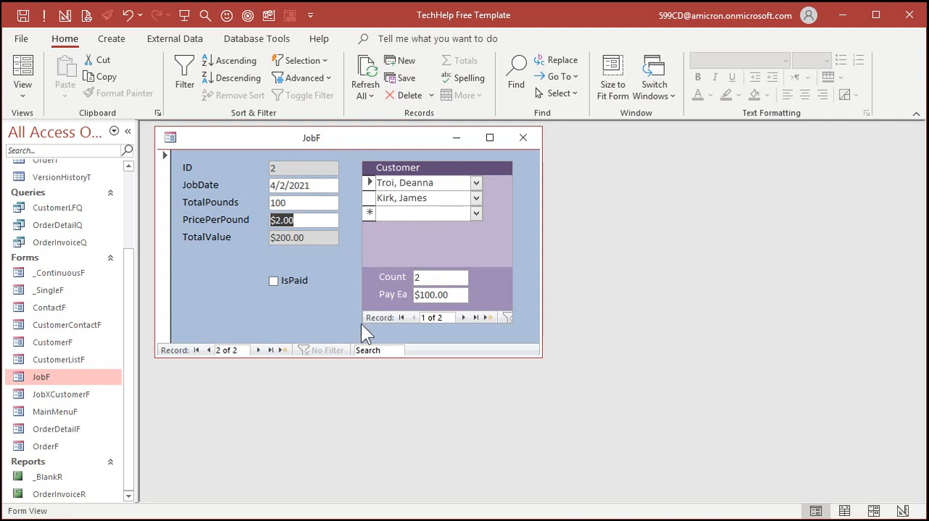
# Step: Refresh the JobF data, return the form to Form View, and browse the blank new record and the first job
pyautogui.click(368, 74)
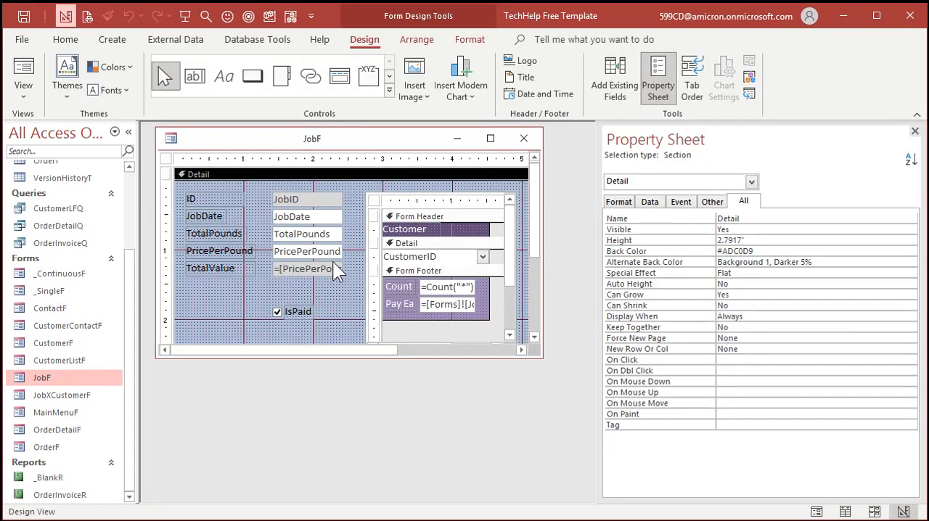
pyautogui.click(23, 72)
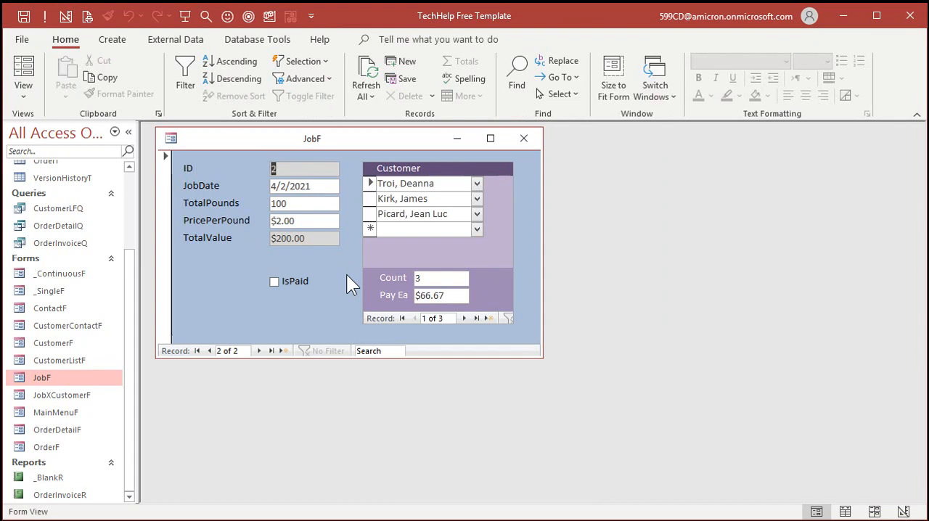
pyautogui.click(283, 351)
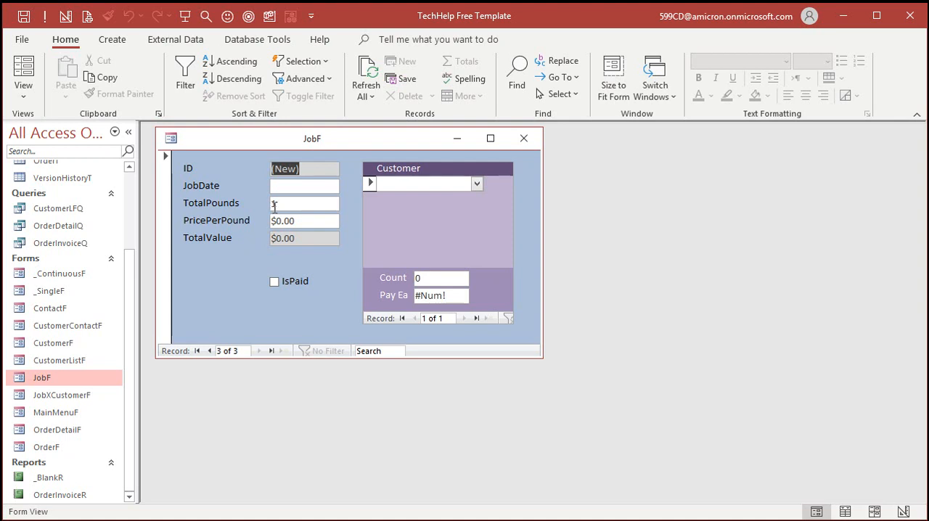
pyautogui.click(198, 351)
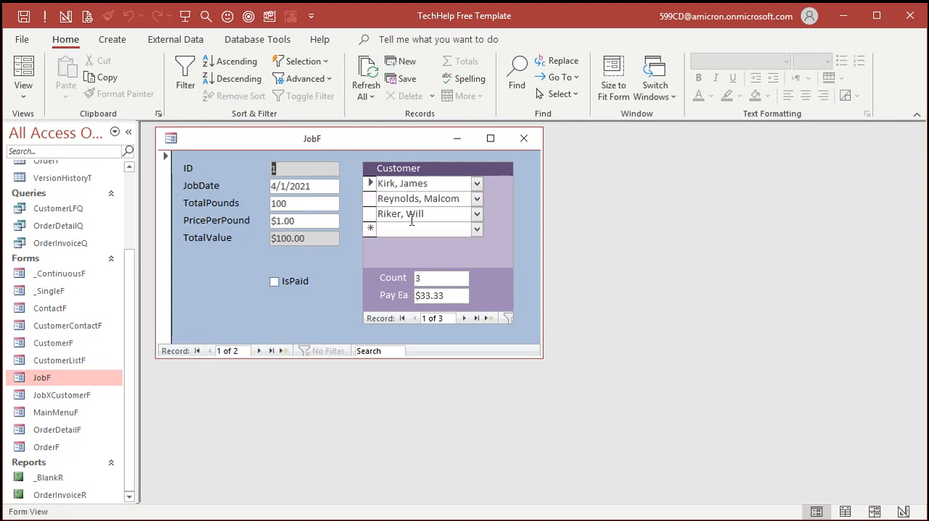